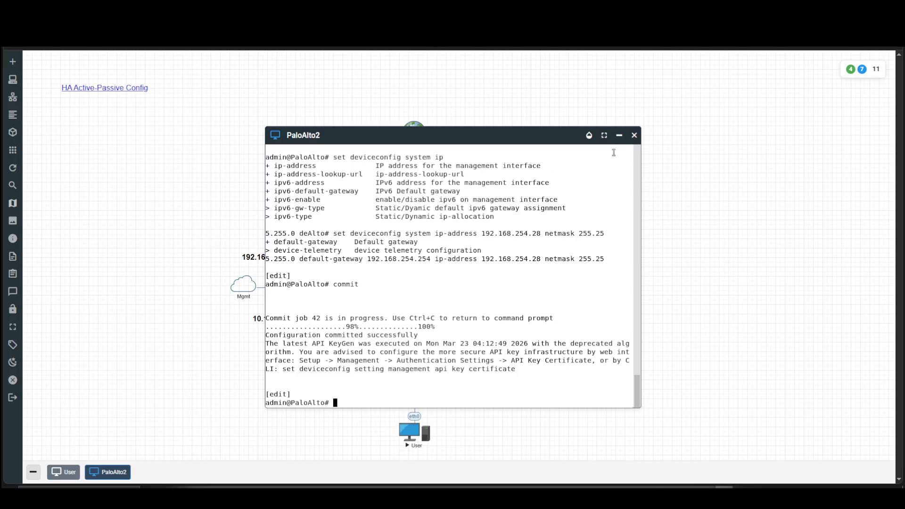
# - Close the PaloAlto2 console and review the firewall's Ethernet interfaces and its NAT and security policies
pyautogui.click(634, 136)
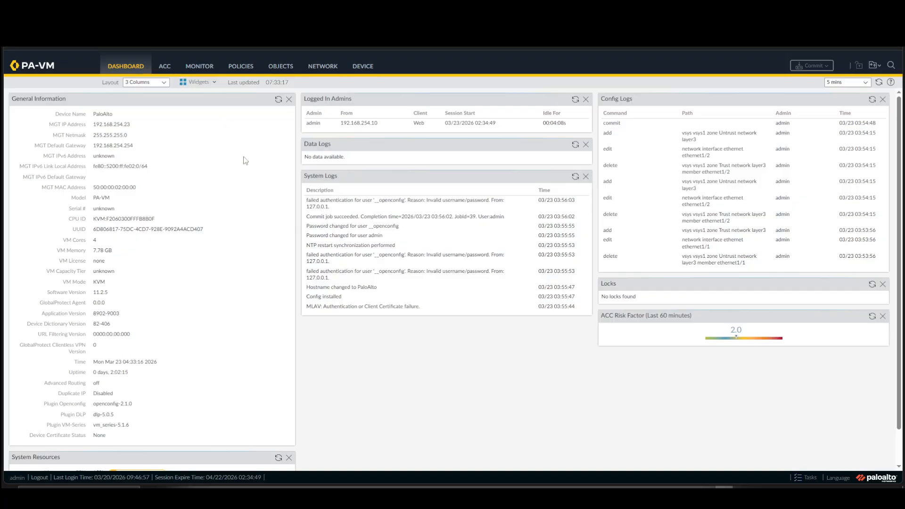
pyautogui.click(323, 68)
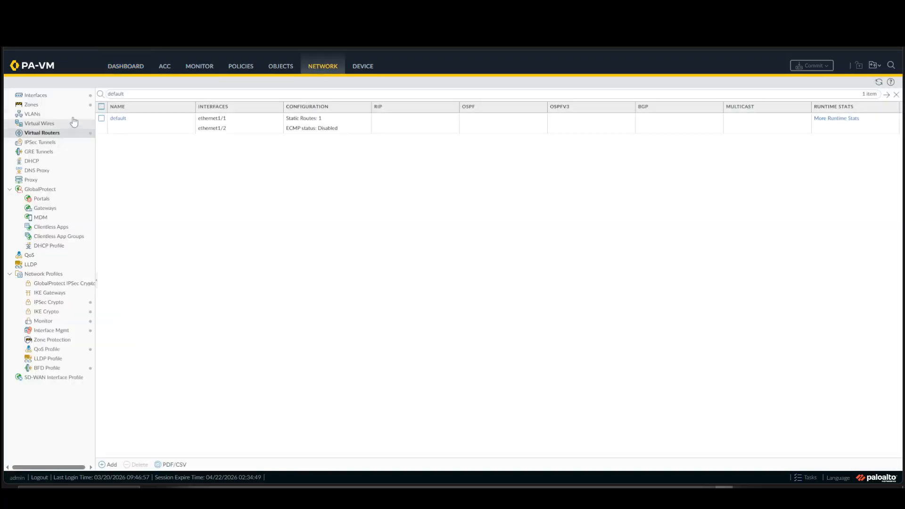
pyautogui.click(61, 97)
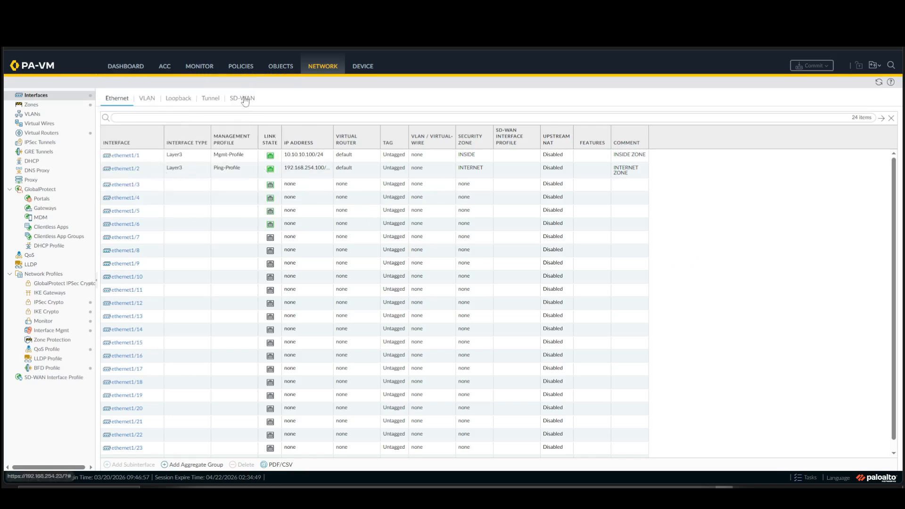
pyautogui.click(243, 69)
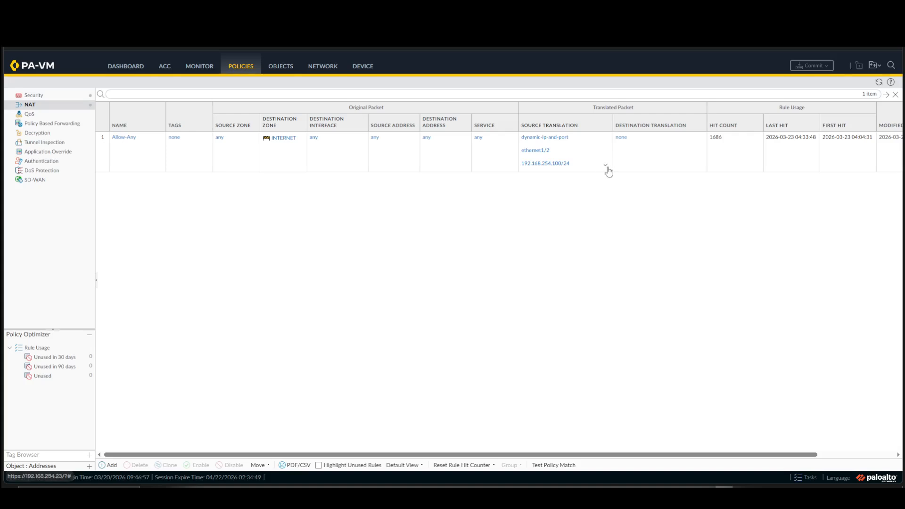
pyautogui.click(50, 97)
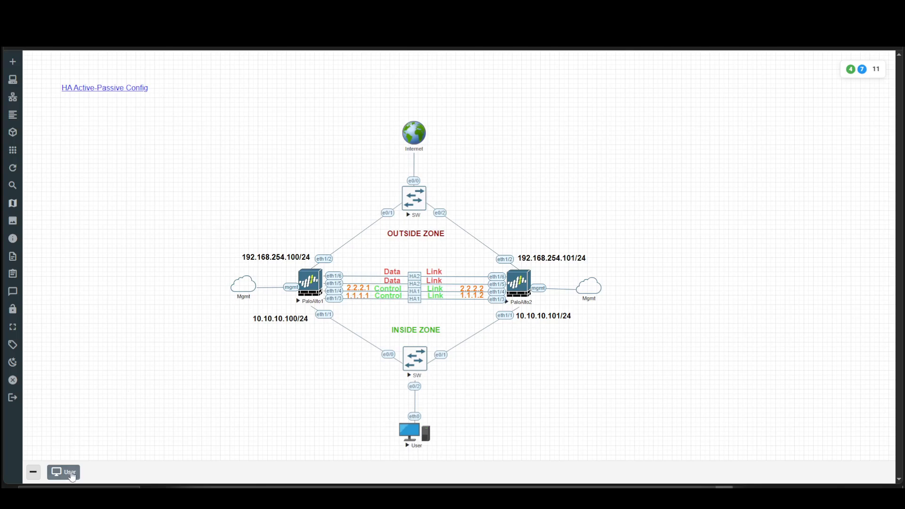
# - On the User machine, stop the running ping and test internet connectivity with a fresh ping to 8.8.8.8
pyautogui.click(69, 472)
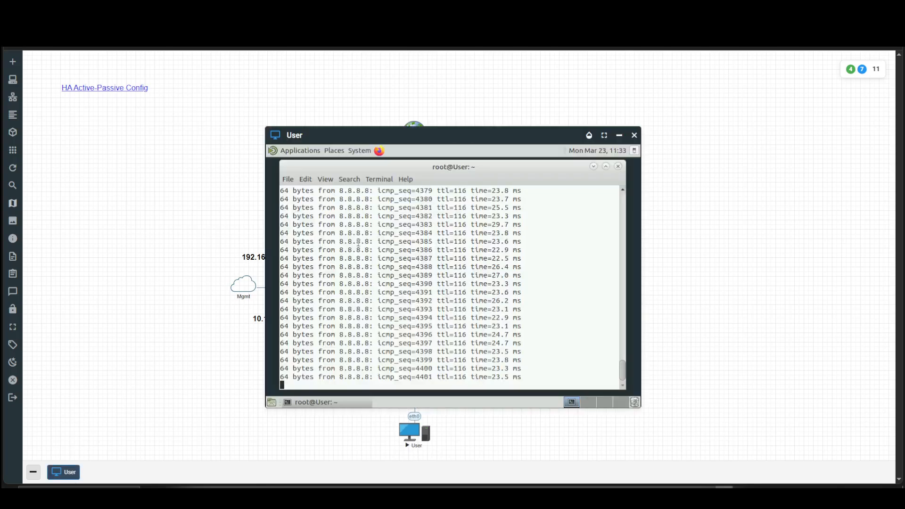
pyautogui.hotkey('ctrl', 'c')
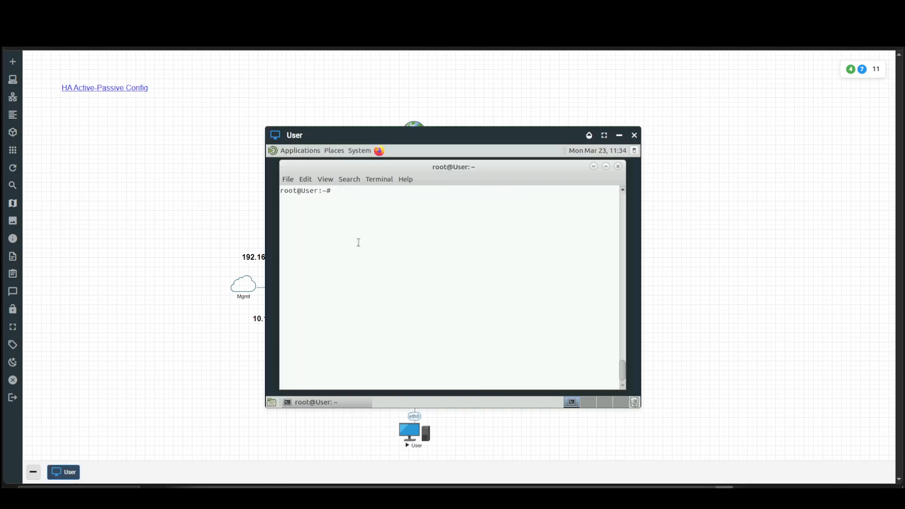
pyautogui.write('ping 8.8.8.8')
pyautogui.press('Return')
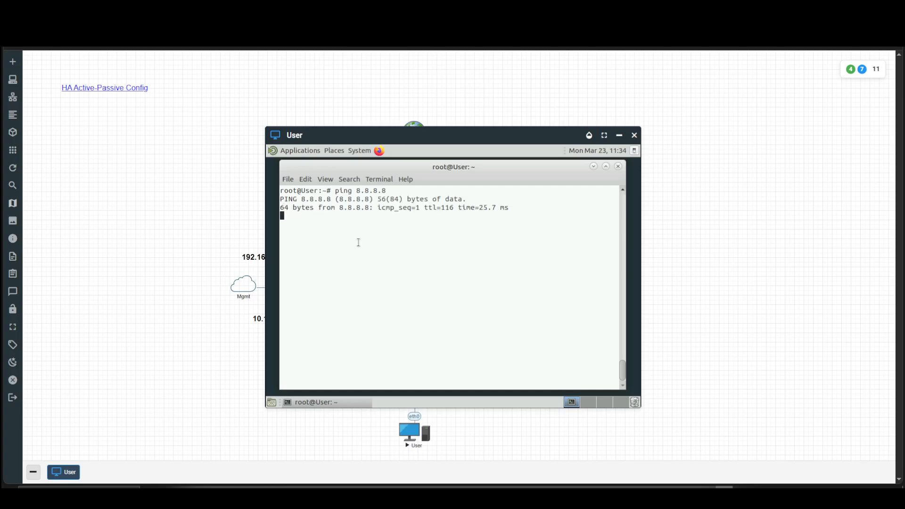
pyautogui.hotkey('ctrl', 'c')
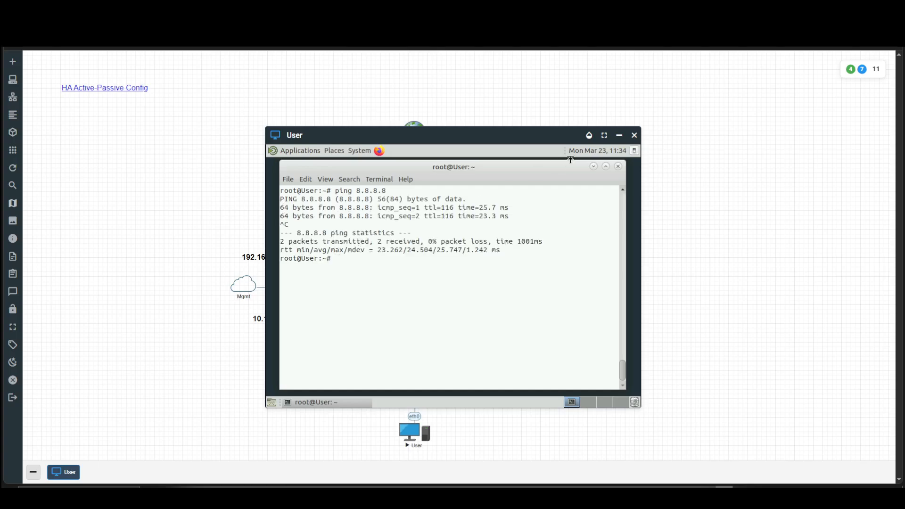
pyautogui.click(619, 136)
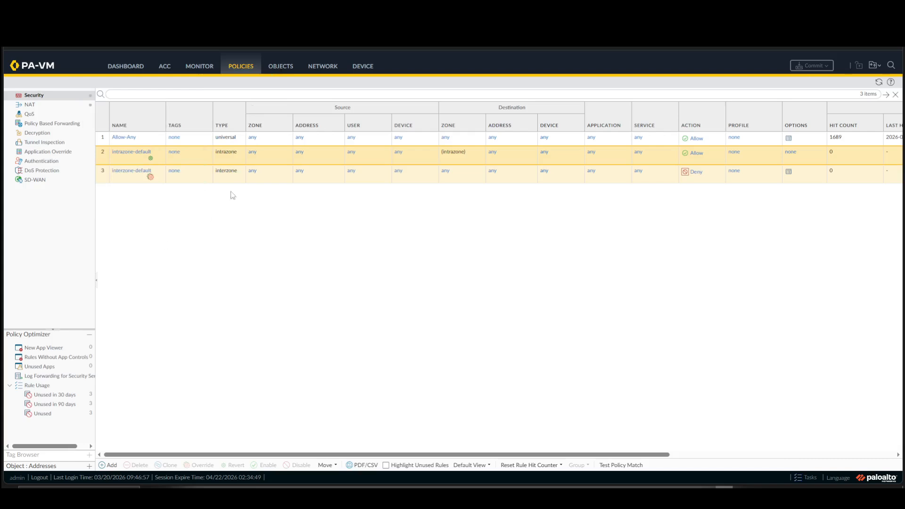
# - In the firewall's high availability pair setup, enable HA with group ID 1 and the description "Active Firewall"
pyautogui.click(362, 68)
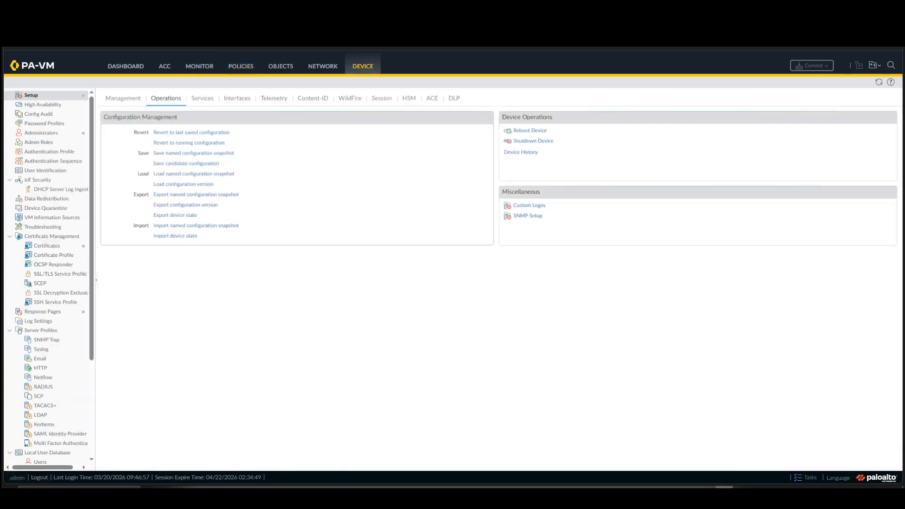
pyautogui.click(47, 107)
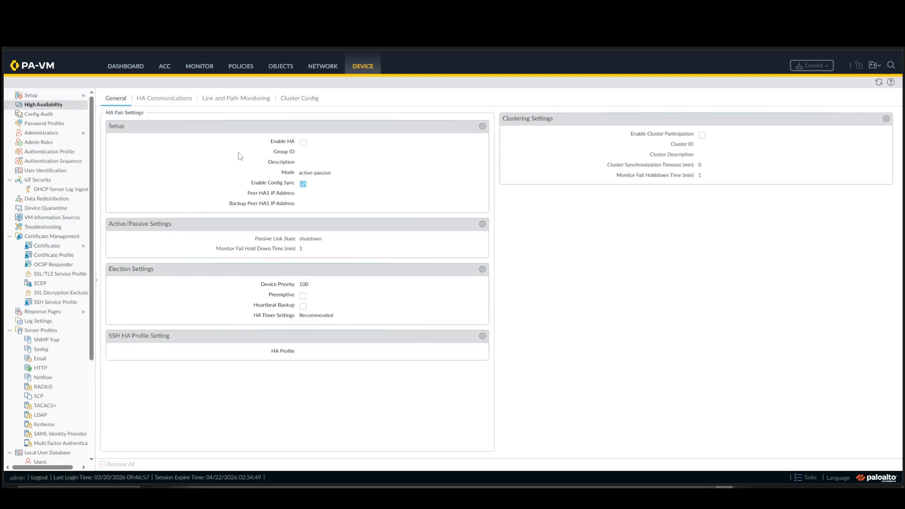
pyautogui.click(482, 127)
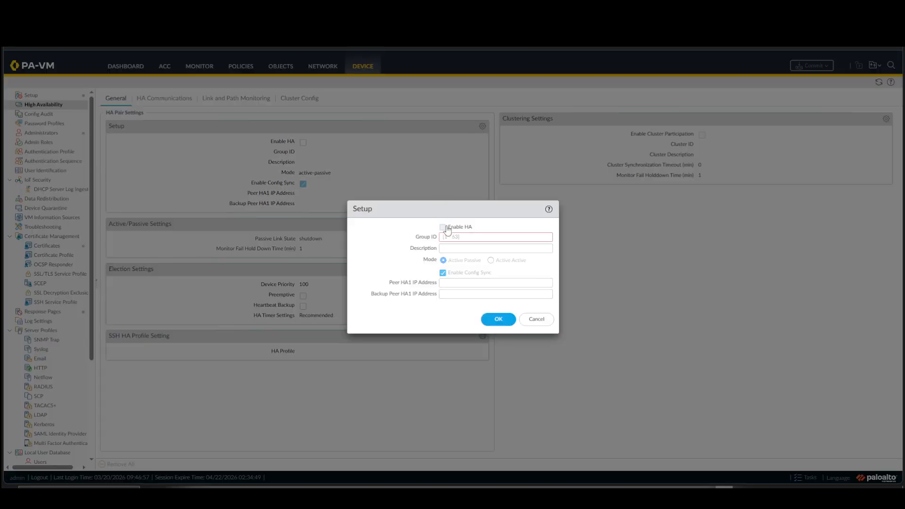
pyautogui.click(443, 227)
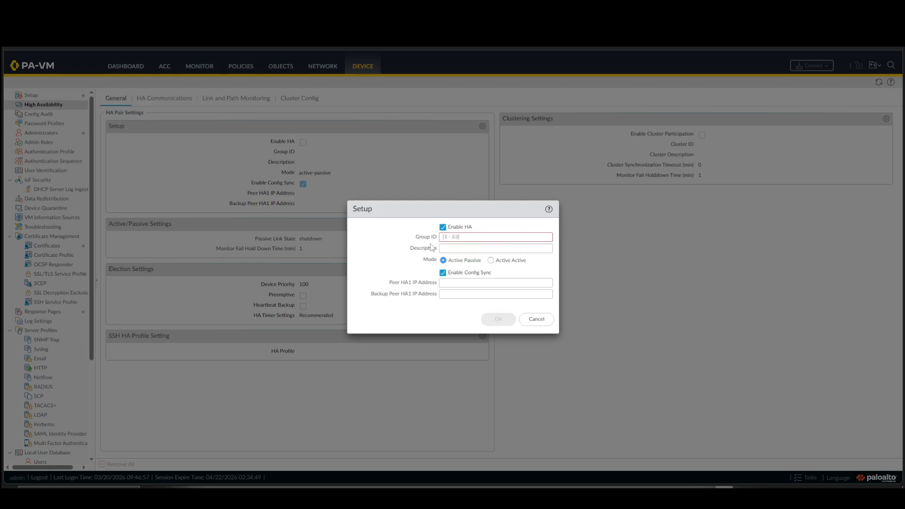
pyautogui.click(454, 238)
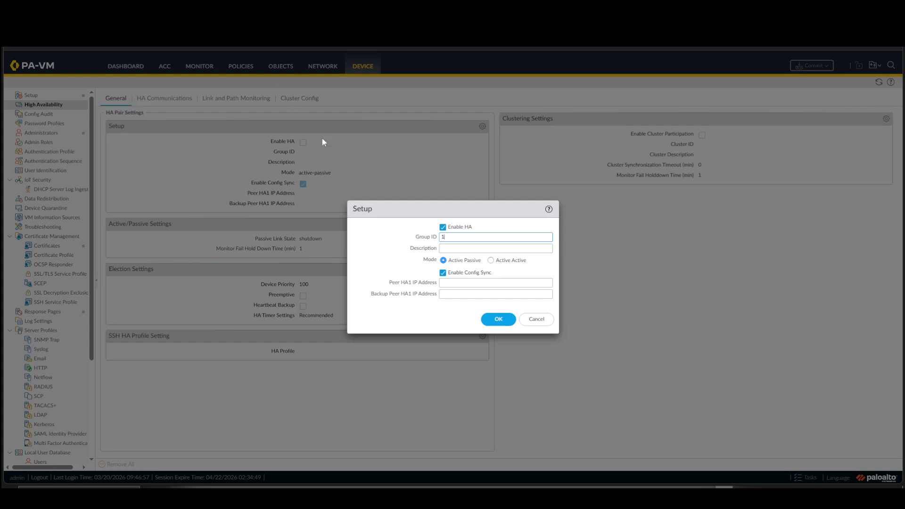
pyautogui.click(454, 249)
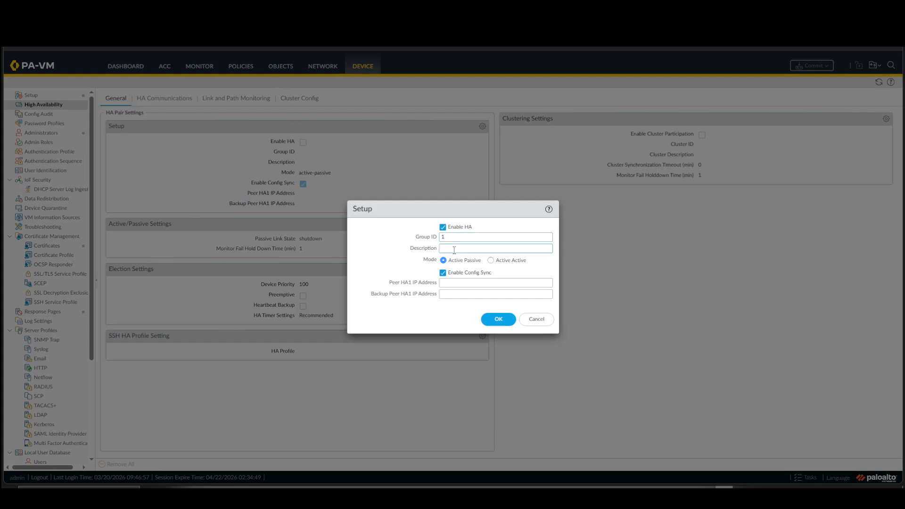
pyautogui.write('Active Firewall')
# - Set the peer HA1 IP address to 1.1.1.2 and the backup peer HA1 IP address to 2.2.2.2, and save the setup
pyautogui.click(469, 284)
pyautogui.write('1.1')
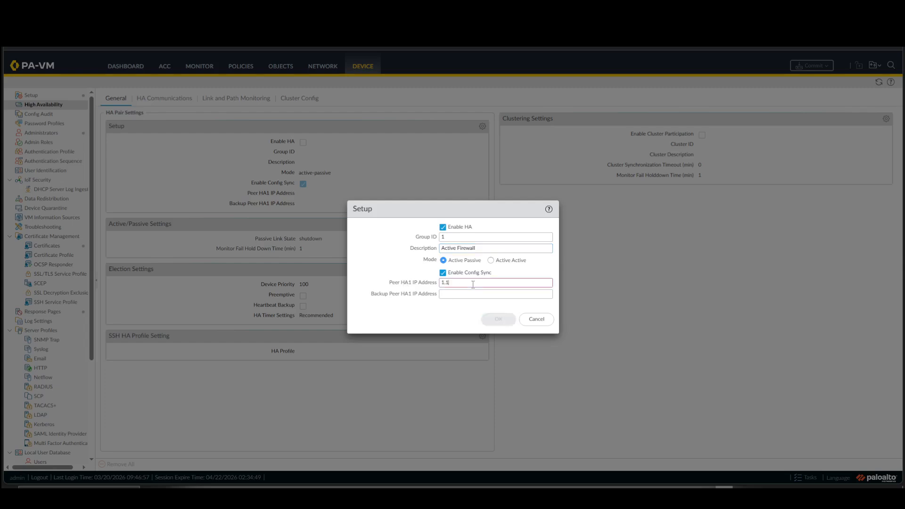
pyautogui.write('.1.2')
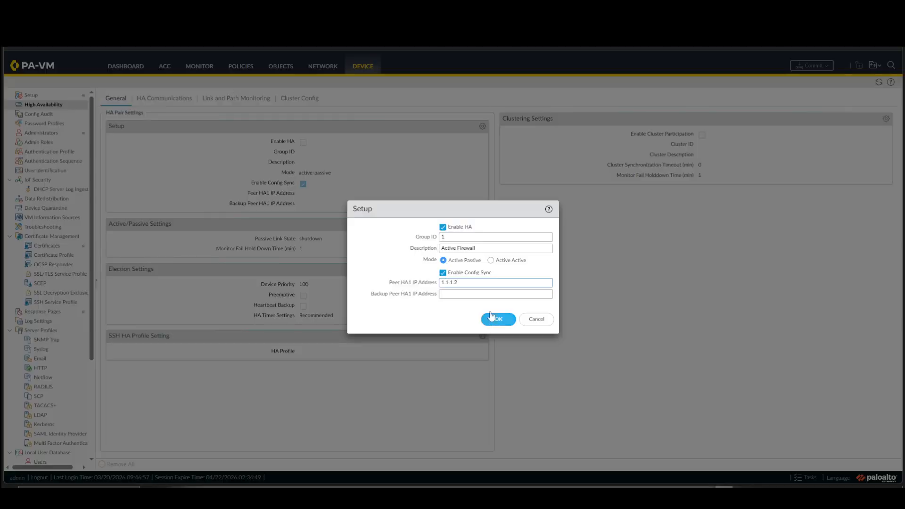
pyautogui.click(493, 294)
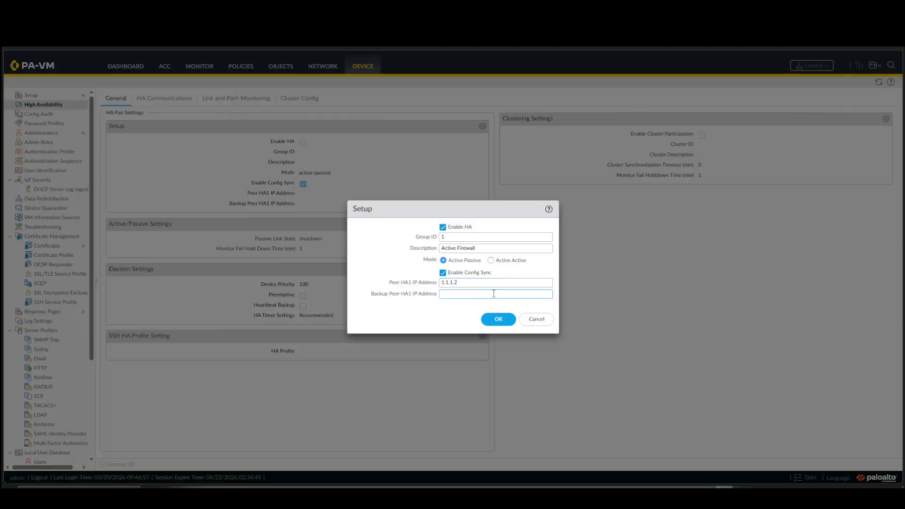
pyautogui.write('2.2.2.2')
pyautogui.click(495, 319)
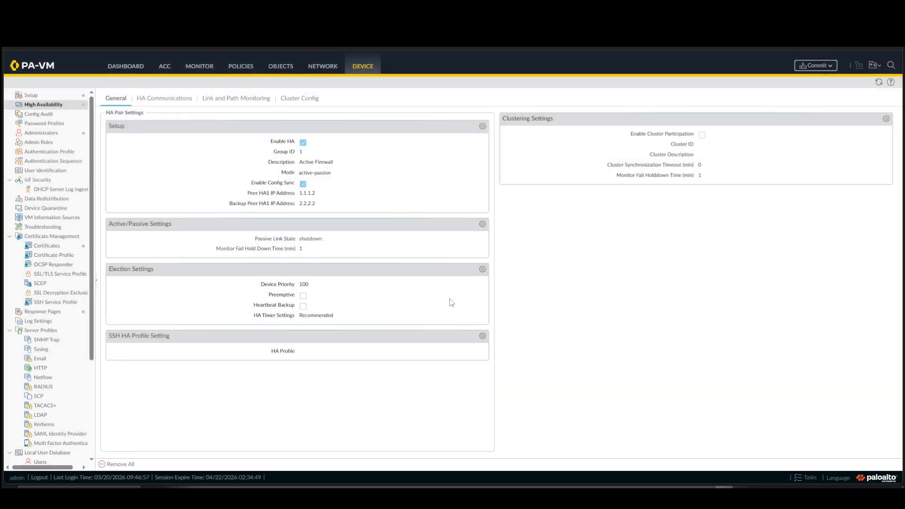
# - Examine the Active/Passive Settings and the HA pair Setup values
pyautogui.click(482, 224)
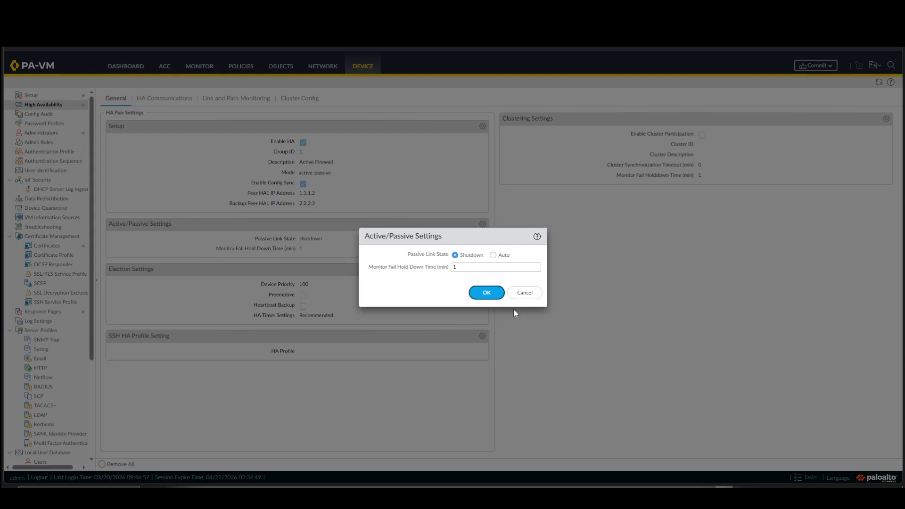
pyautogui.click(519, 294)
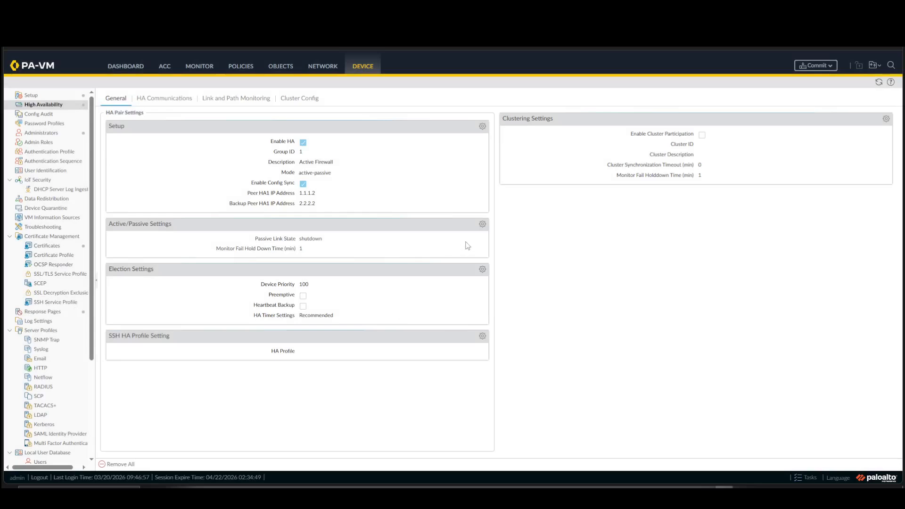
pyautogui.click(483, 126)
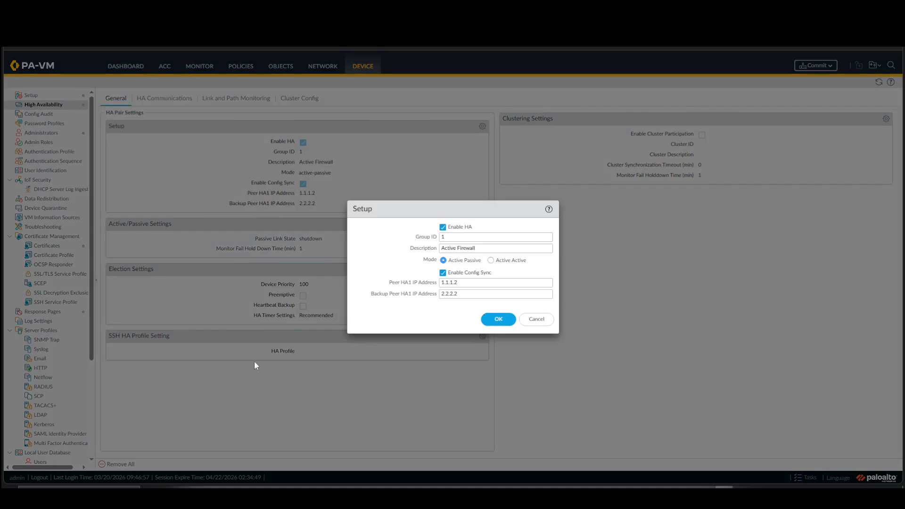
pyautogui.click(536, 320)
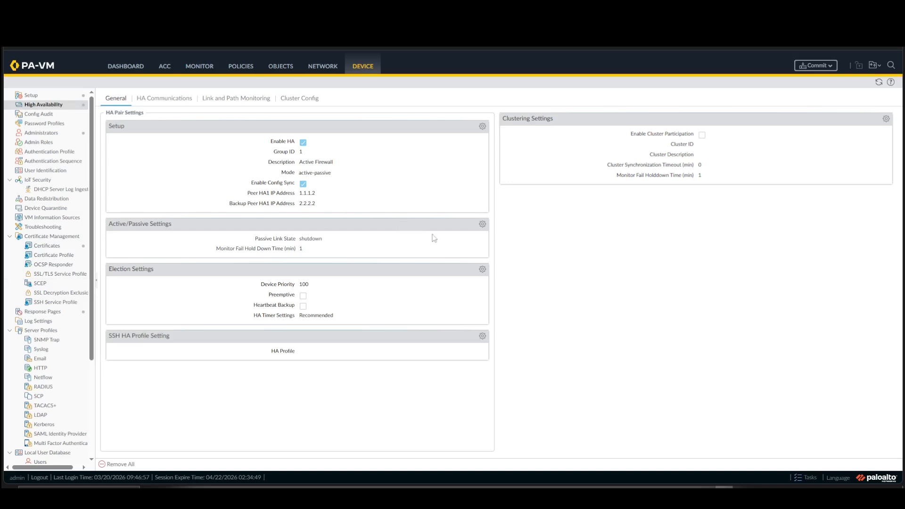
pyautogui.click(482, 225)
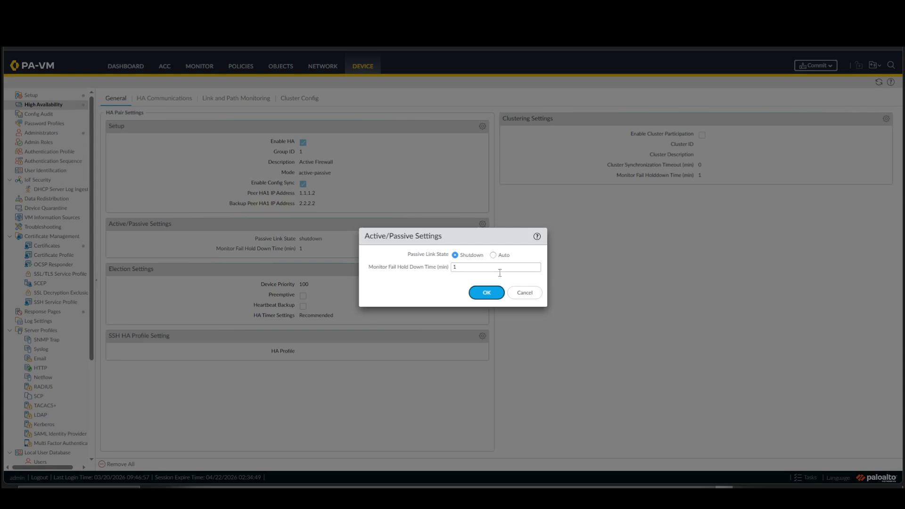
pyautogui.click(524, 298)
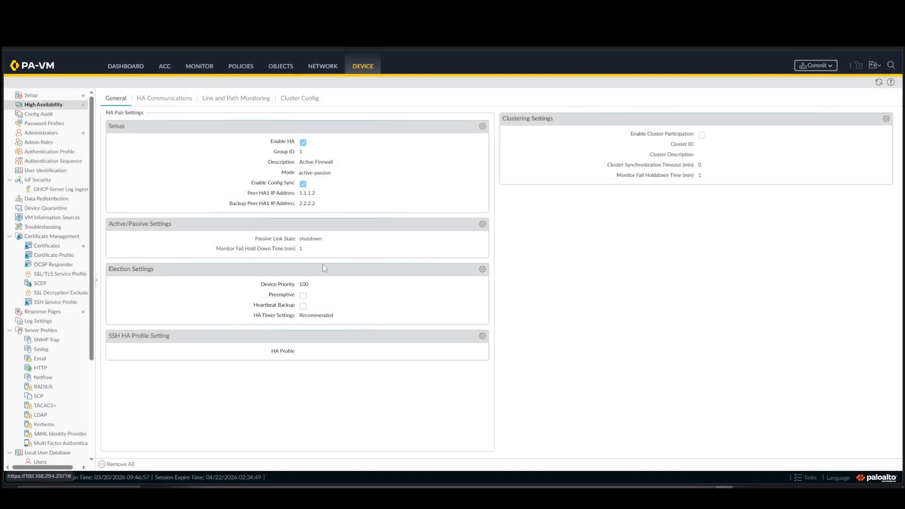
# - In the HA election settings, set the device priority to 0 and enable Preemptive
pyautogui.click(482, 270)
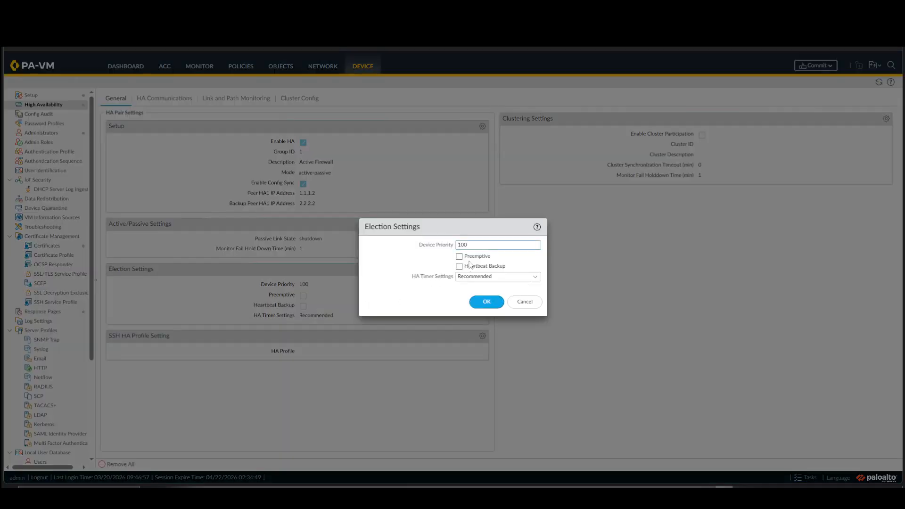
pyautogui.moveTo(479, 245); pyautogui.dragTo(444, 253)
pyautogui.write('0')
pyautogui.click(459, 257)
pyautogui.click(483, 305)
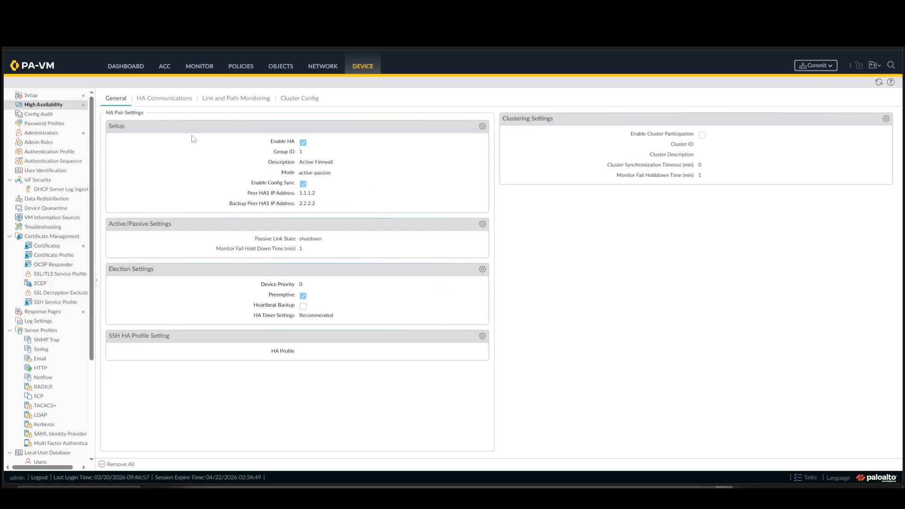
# - Check which ports are available for the HA1 control link in the HA communications settings
pyautogui.click(162, 103)
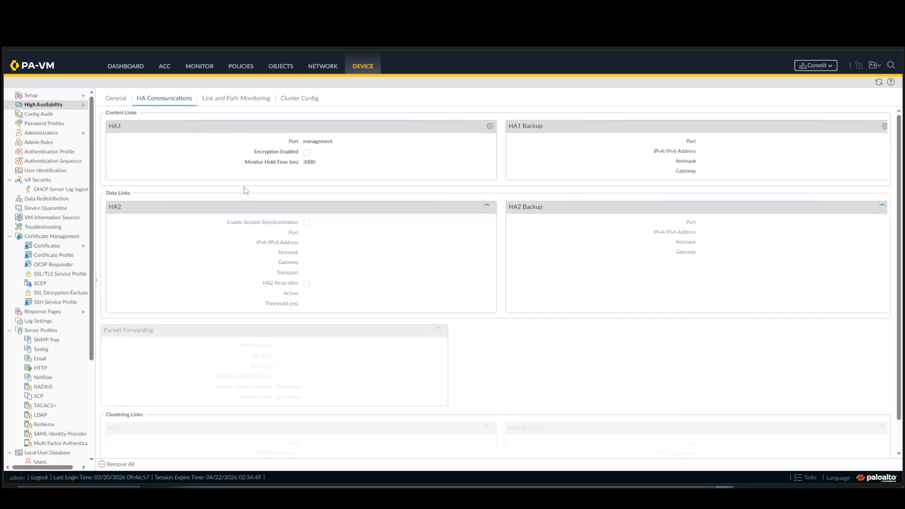
pyautogui.click(489, 127)
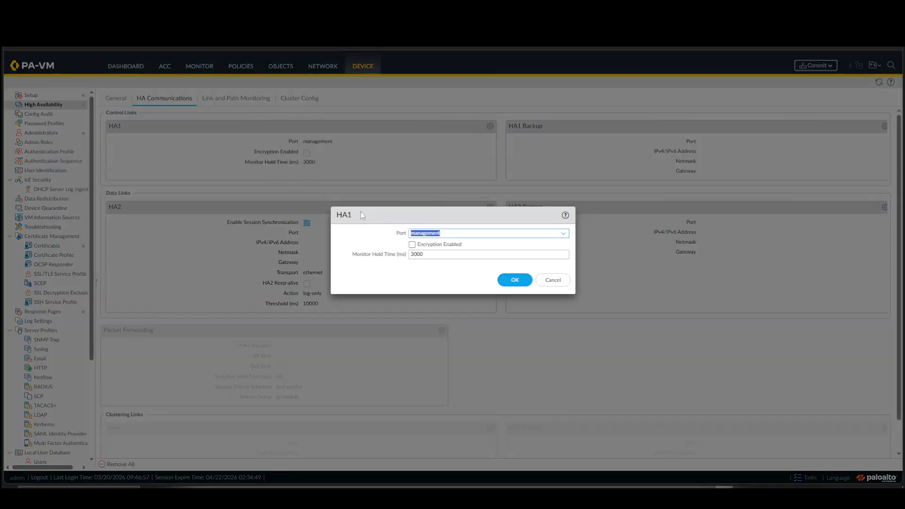
pyautogui.click(563, 233)
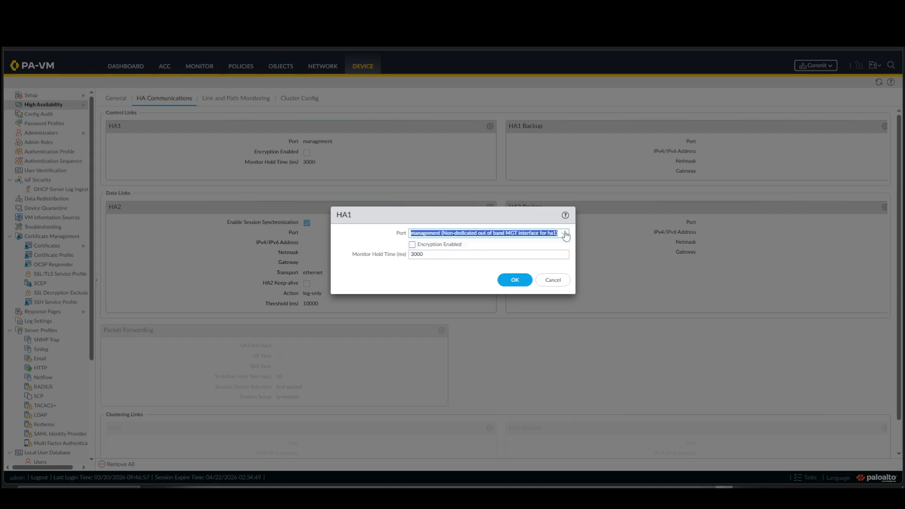
pyautogui.click(564, 234)
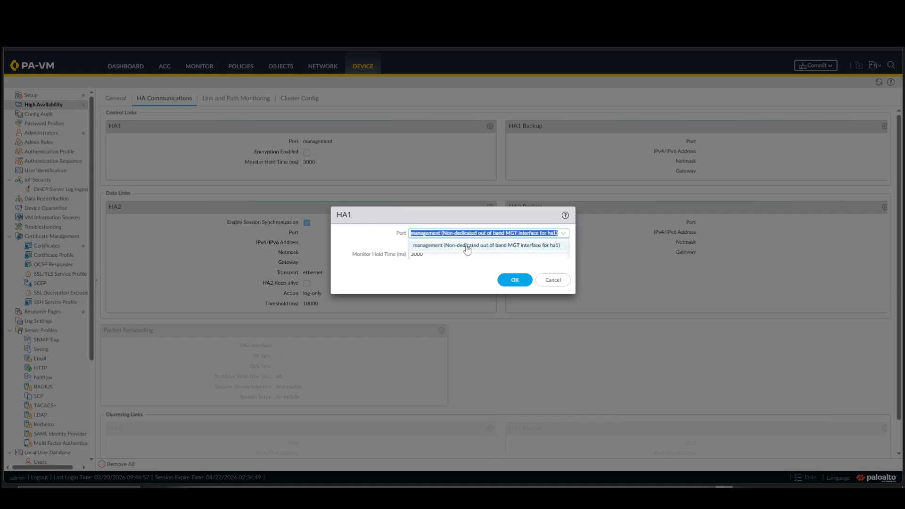
pyautogui.click(467, 277)
pyautogui.click(540, 282)
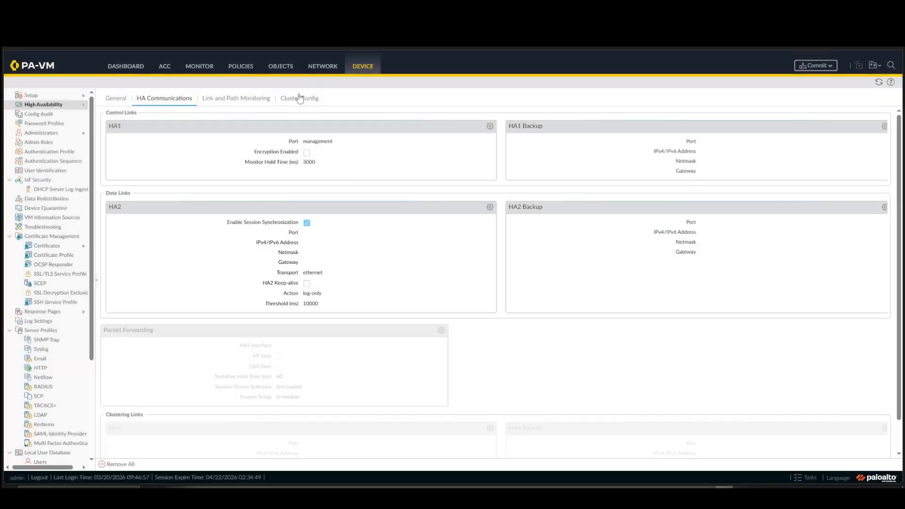
# - Open the ethernet1/3 interface for editing and enter the comment "HA1 - Control Link"
pyautogui.click(320, 66)
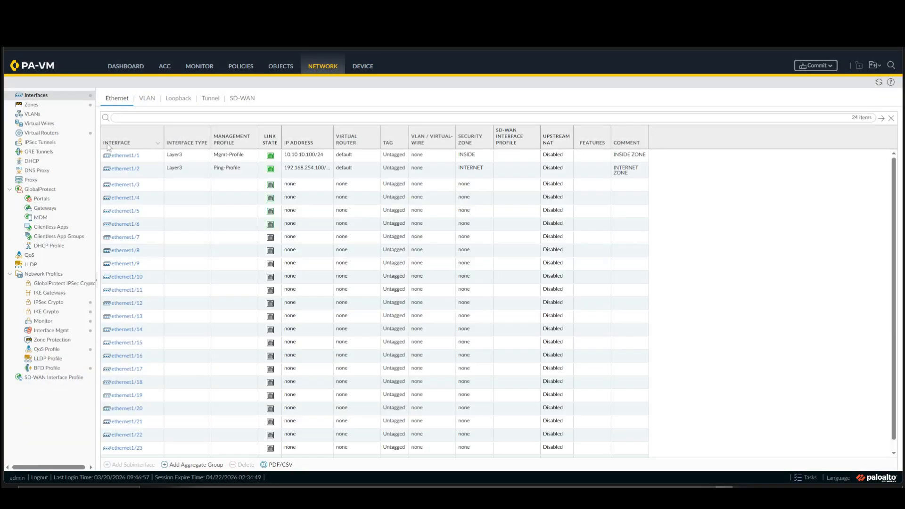
pyautogui.click(125, 185)
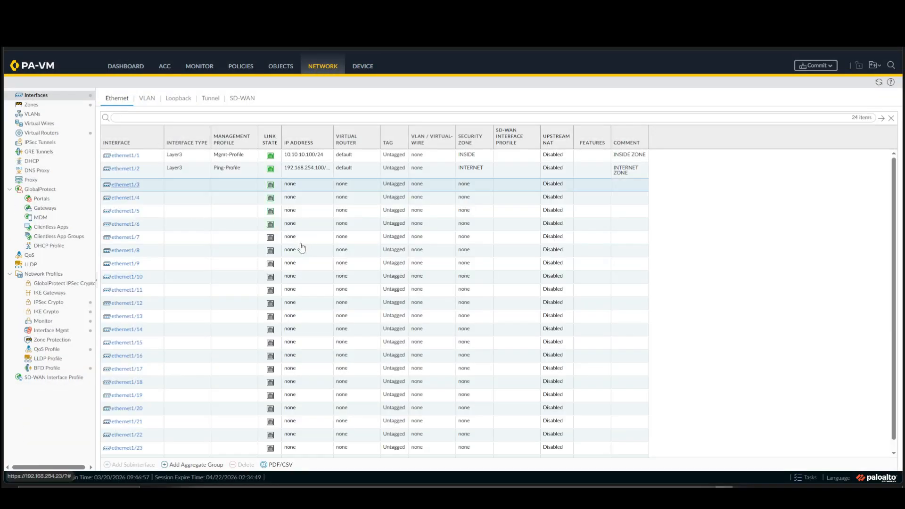
pyautogui.click(126, 184)
pyautogui.click(407, 211)
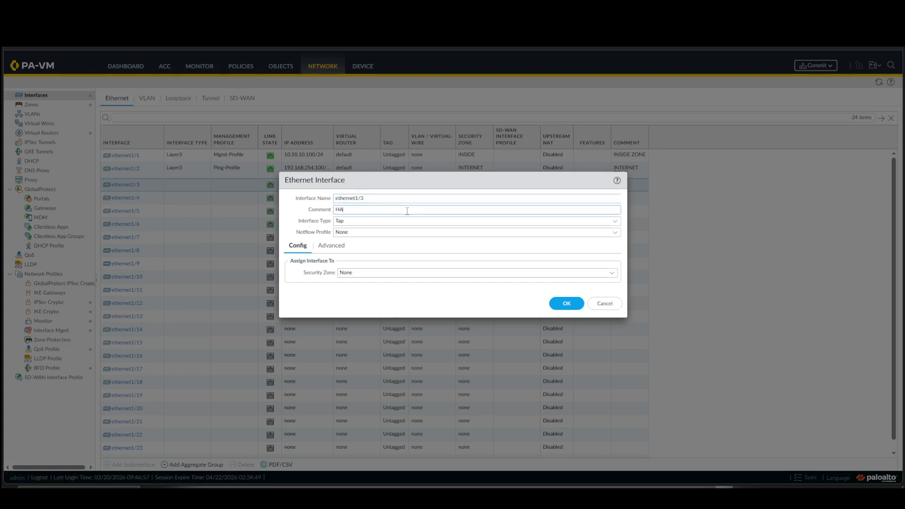
pyautogui.write('HA1 - COnt')
pyautogui.press('BackSpace')
pyautogui.press('BackSpace')
pyautogui.write('o')
pyautogui.click(615, 221)
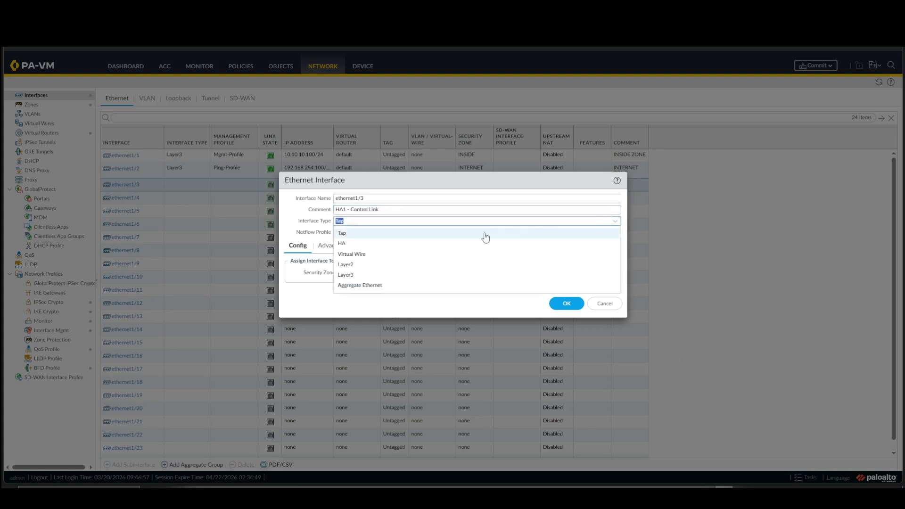
pyautogui.click(377, 277)
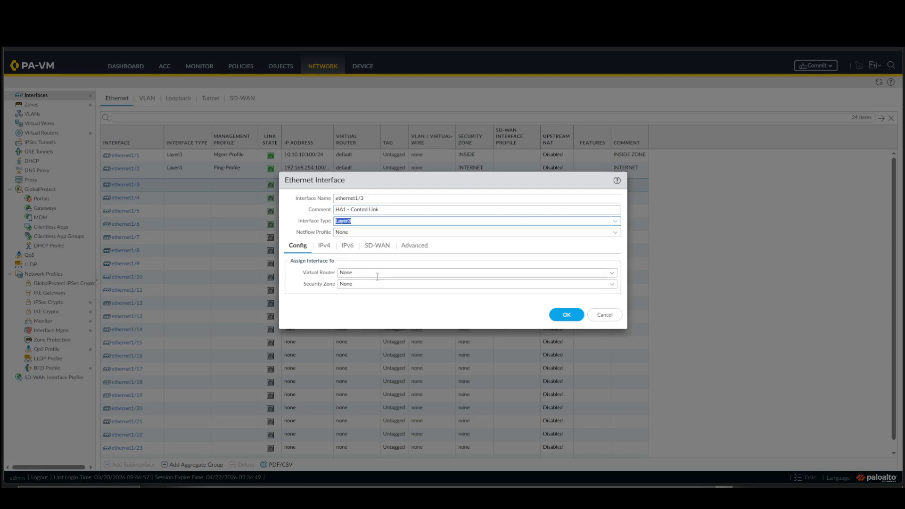
pyautogui.click(609, 274)
pyautogui.click(426, 295)
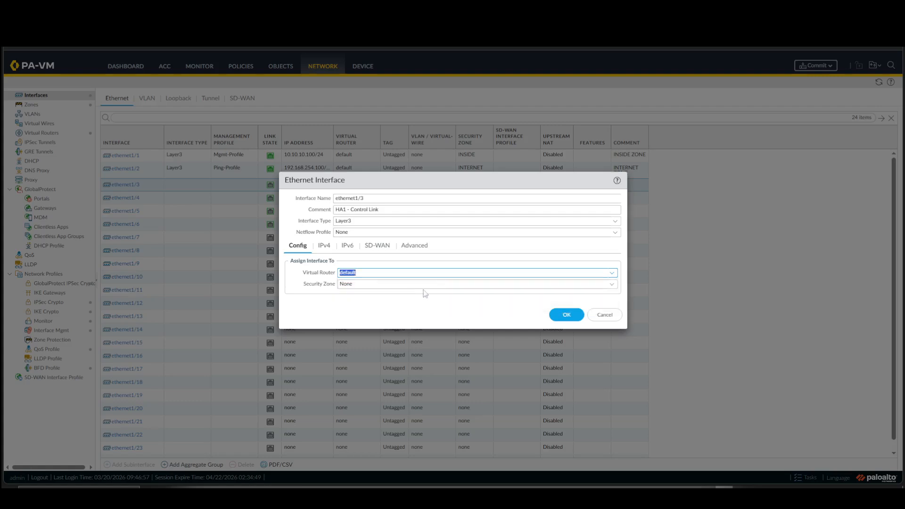
pyautogui.click(611, 285)
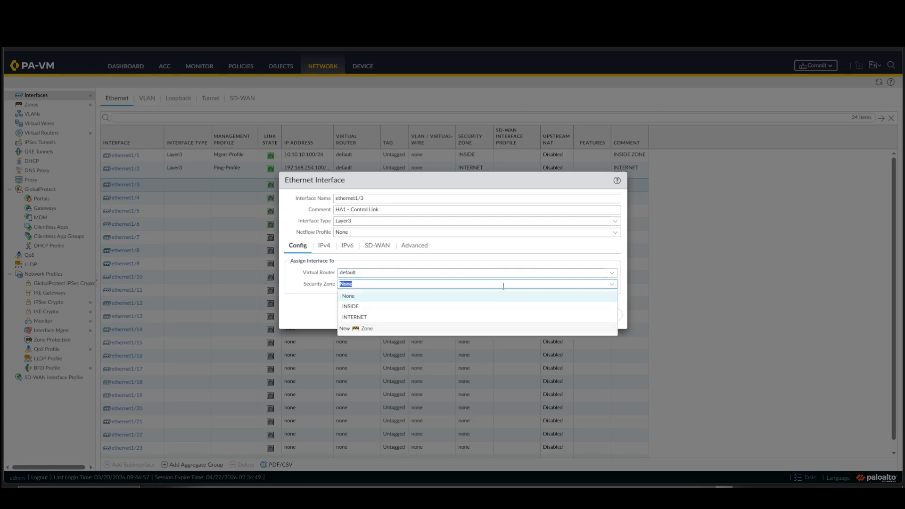
pyautogui.click(692, 336)
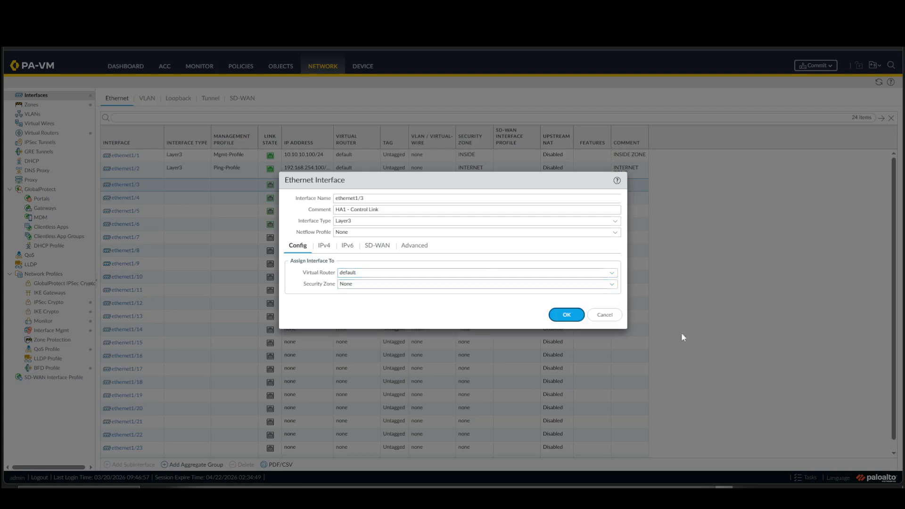
# - Set the ethernet1/3 interface type to HA, copy its comment text, and save the interface
pyautogui.click(615, 222)
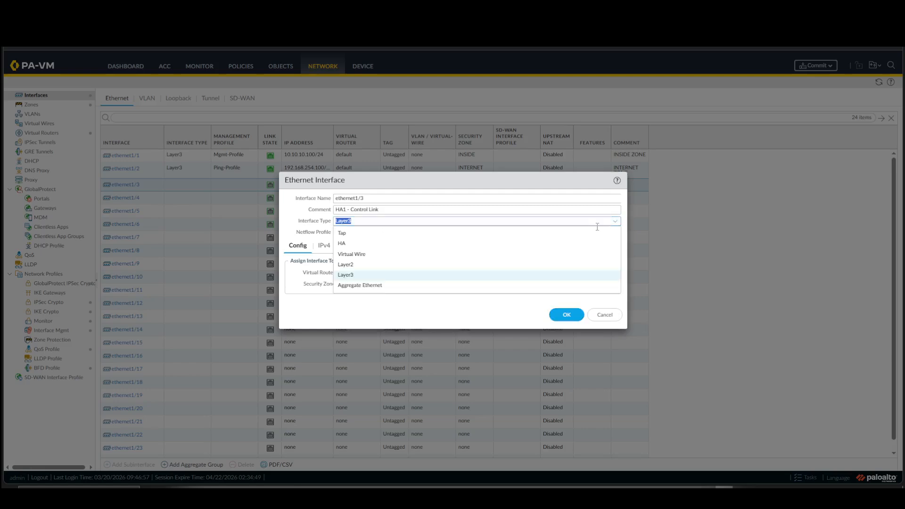
pyautogui.click(374, 244)
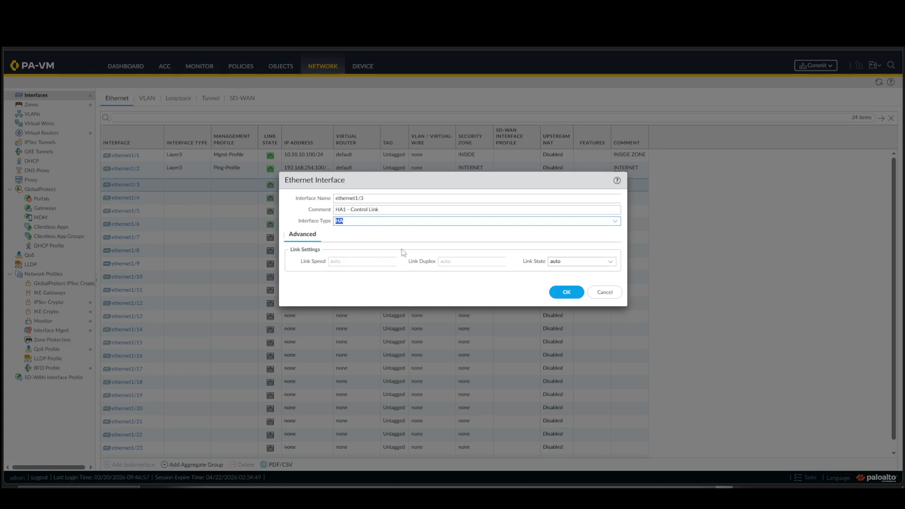
pyautogui.moveTo(383, 209); pyautogui.dragTo(325, 206)
pyautogui.hotkey('ctrl', 'c')
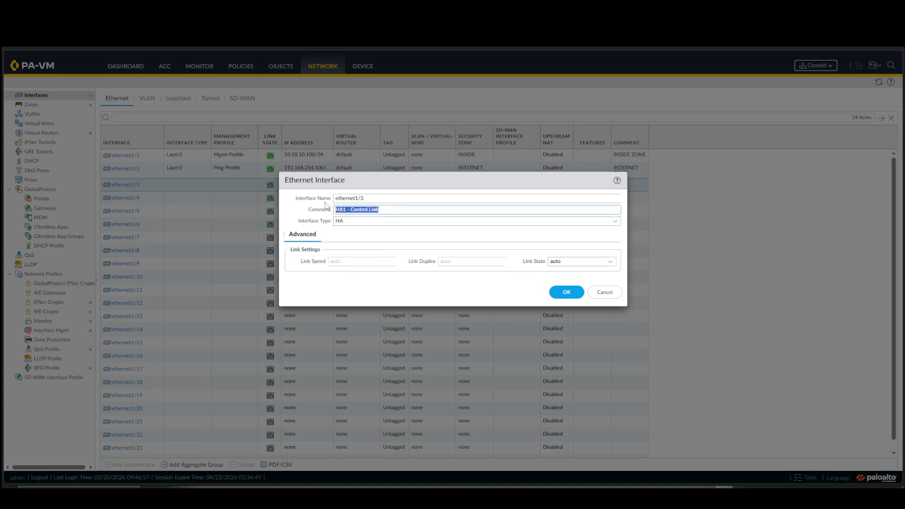
pyautogui.click(567, 293)
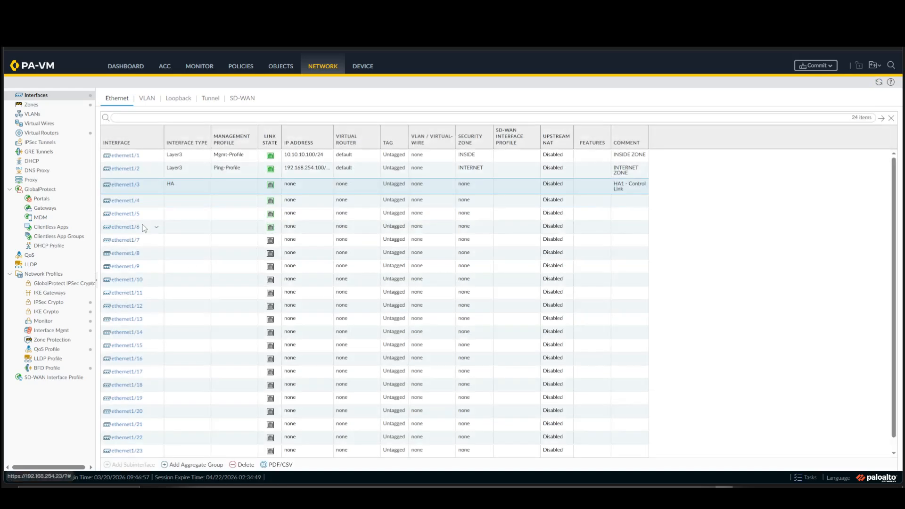
# - Configure ethernet1/4 as an HA interface with the comment "HA1 - Backup Control Link" and save it
pyautogui.click(125, 203)
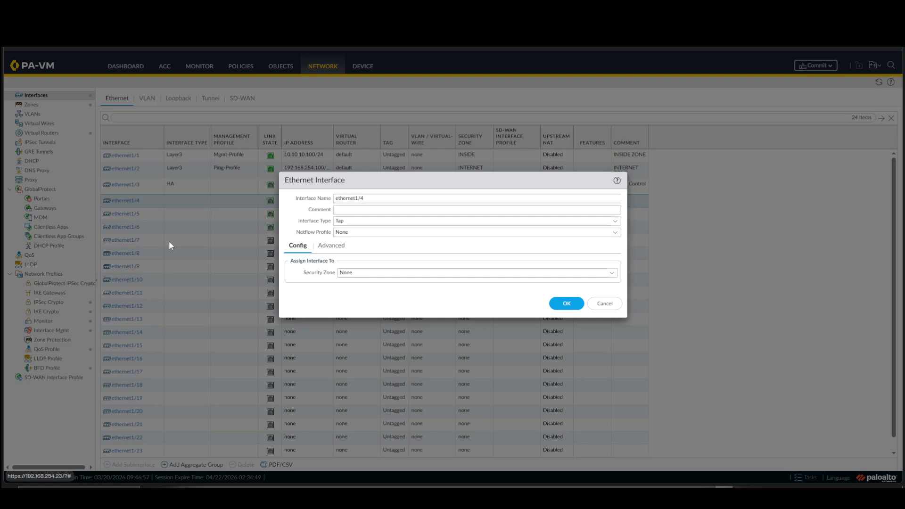
pyautogui.click(344, 210)
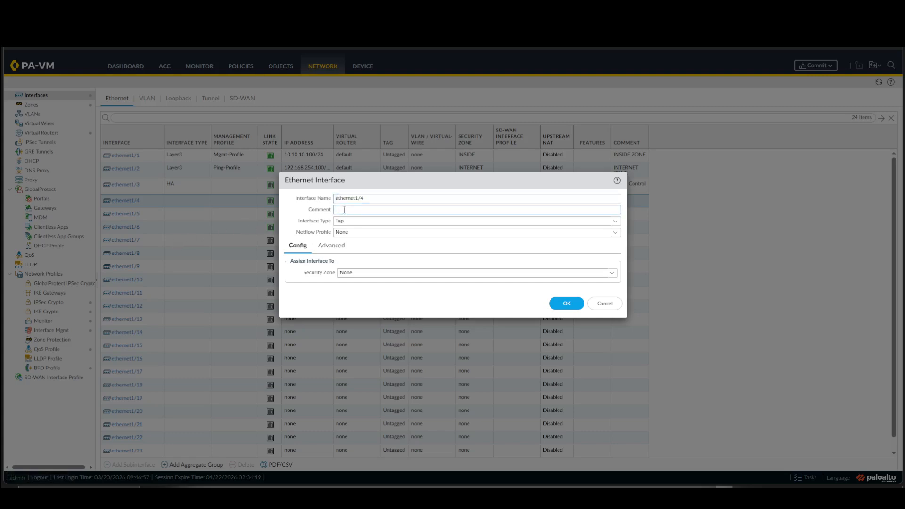
pyautogui.hotkey('ctrl', 'v')
pyautogui.click(353, 210)
pyautogui.write('Backu')
pyautogui.press('BackSpace')
pyautogui.write('p')
pyautogui.click(614, 221)
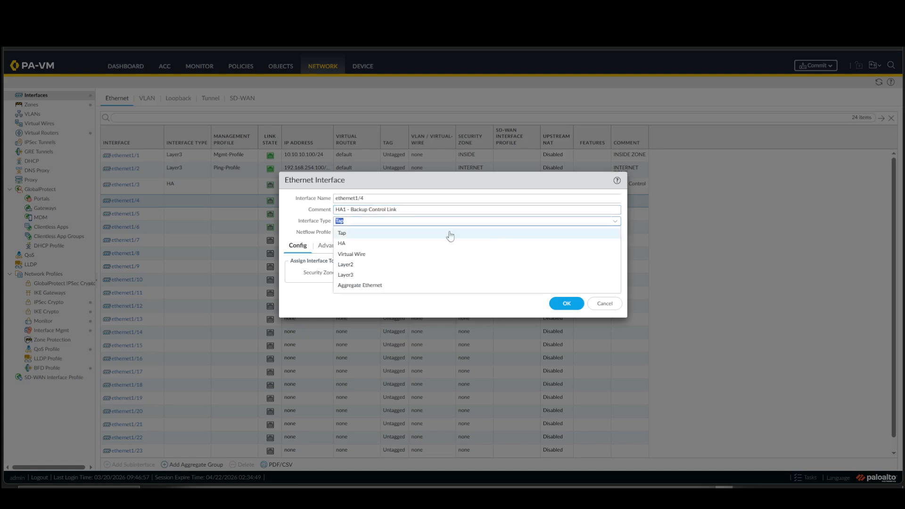
pyautogui.click(400, 244)
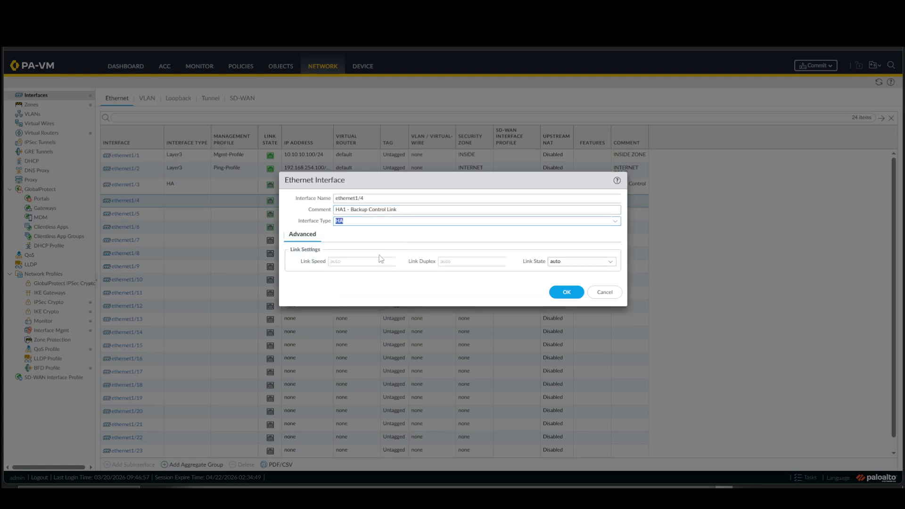
pyautogui.click(561, 291)
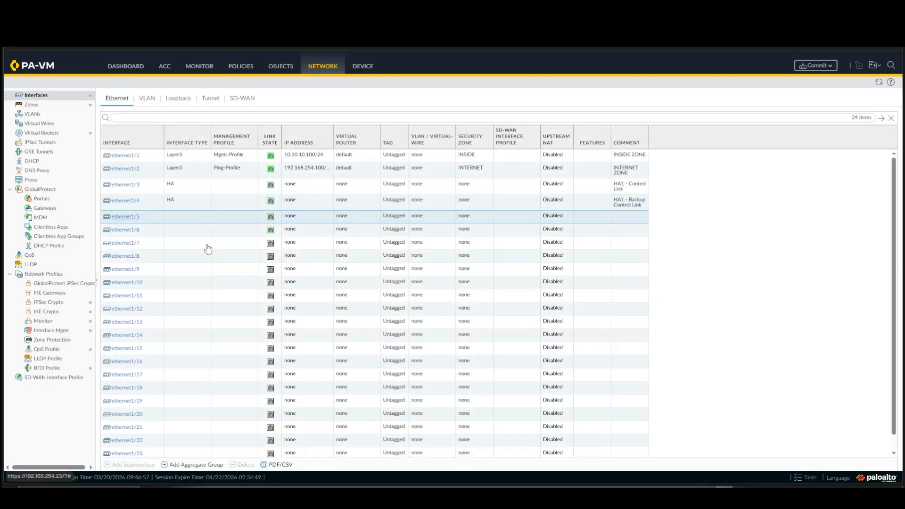
# - Open ethernet1/5 for editing and reuse the copied comment, changing it to "HA2 - Data Link"
pyautogui.click(126, 216)
pyautogui.click(352, 210)
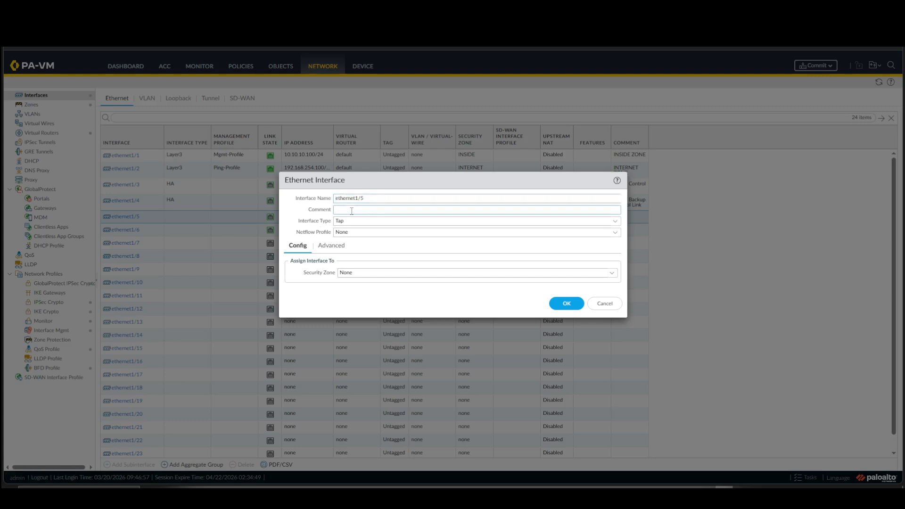
pyautogui.hotkey('ctrl', 'v')
pyautogui.click(344, 211)
pyautogui.press('Delete')
pyautogui.write('2')
pyautogui.doubleClick(356, 211)
pyautogui.write('Data')
# - Copy the ethernet1/5 comment, set the interface type to HA, and save the interface
pyautogui.moveTo(410, 213); pyautogui.dragTo(326, 211)
pyautogui.hotkey('ctrl', 'c')
pyautogui.click(615, 222)
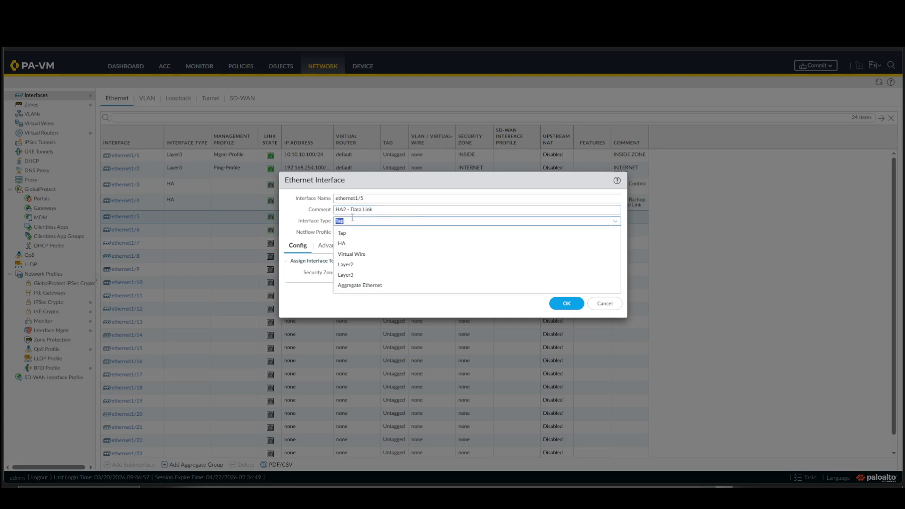
pyautogui.click(343, 245)
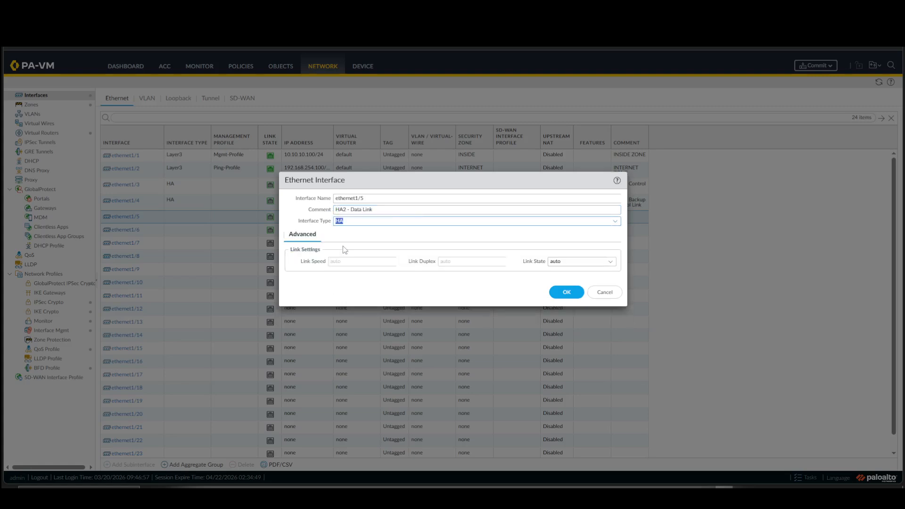
pyautogui.click(562, 292)
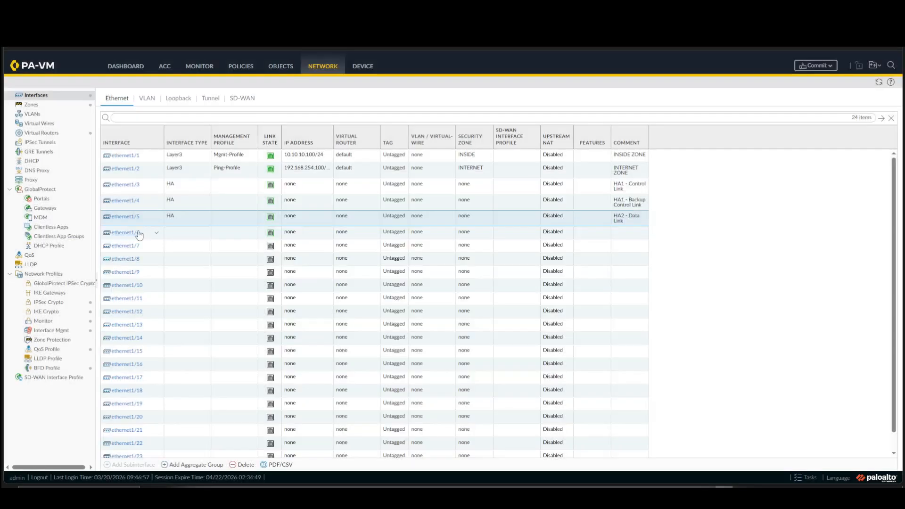
# - Configure ethernet1/6 as an HA interface with the comment "HA2 - Backup Data Link" and save it
pyautogui.click(139, 236)
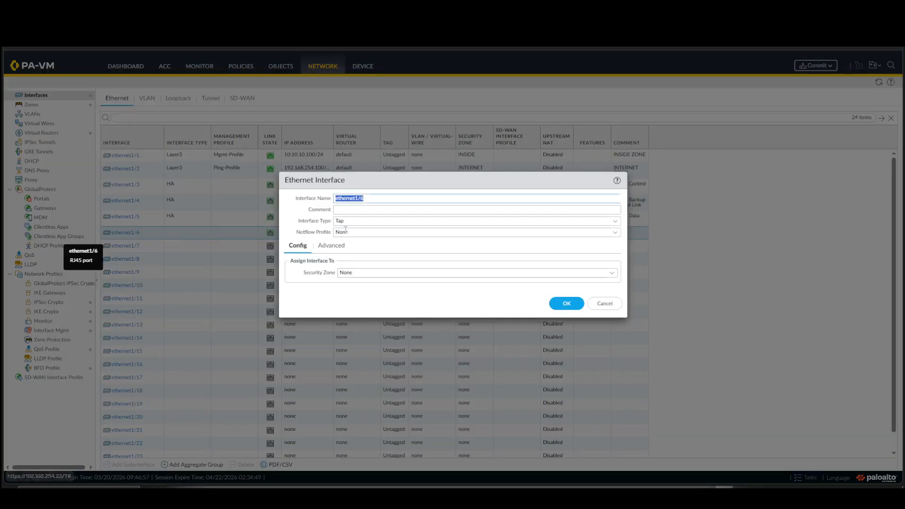
pyautogui.click(365, 210)
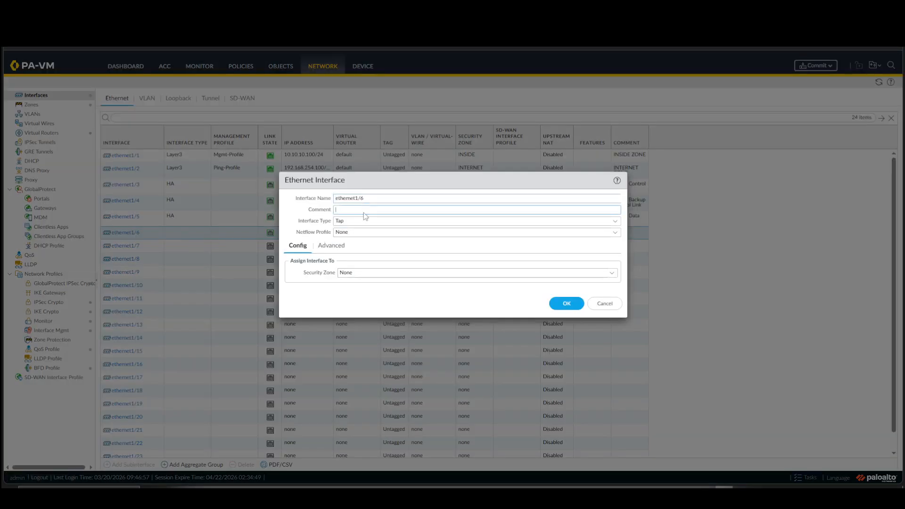
pyautogui.hotkey('ctrl', 'v')
pyautogui.click(351, 210)
pyautogui.write('Backup')
pyautogui.click(615, 222)
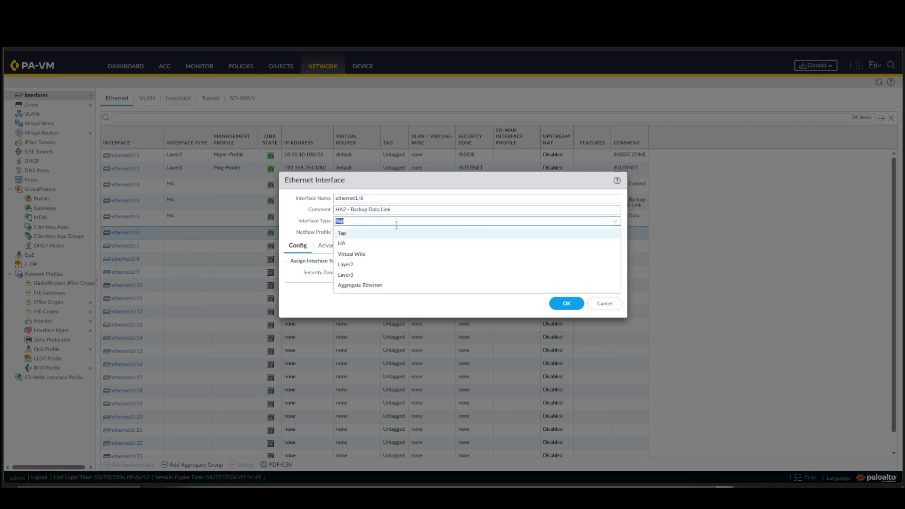
pyautogui.click(378, 244)
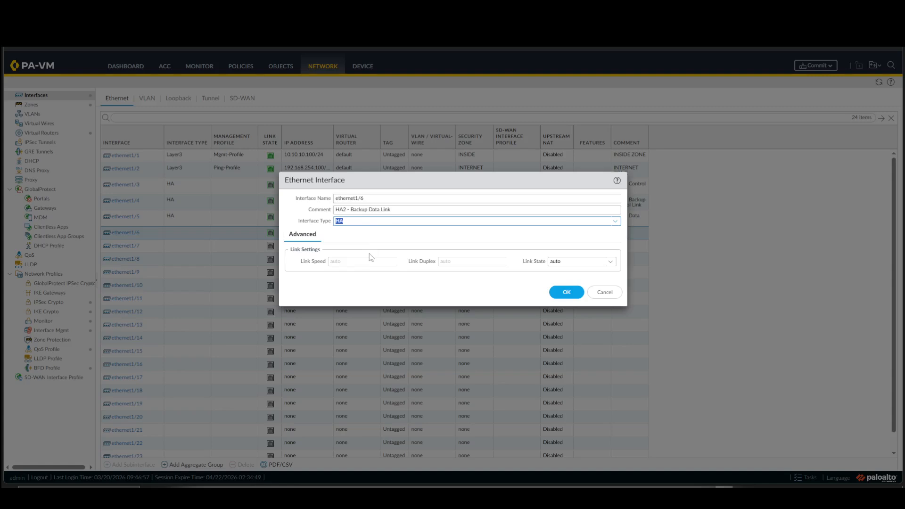
pyautogui.click(563, 291)
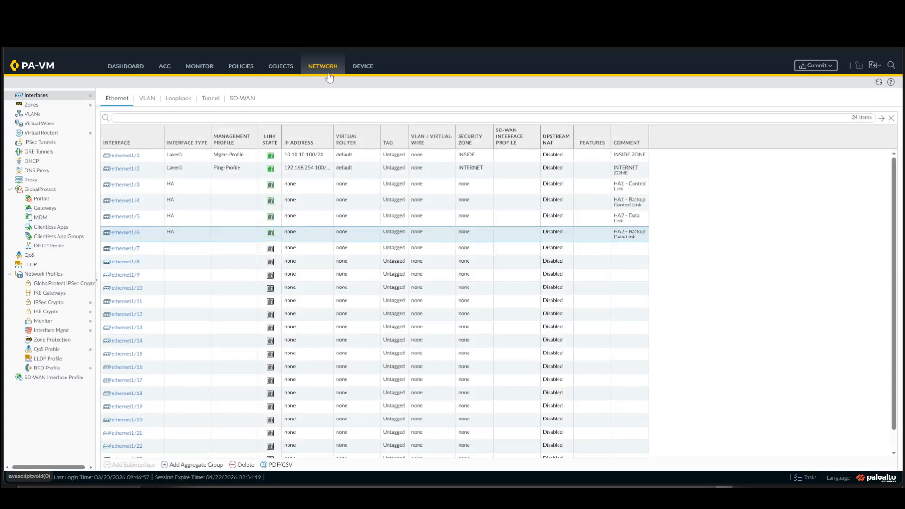
# - In the HA communications settings, configure the HA1 control link on port ethernet1/3 with IP address 1.1.1.1 and netmask 255.255.255.0
pyautogui.click(360, 68)
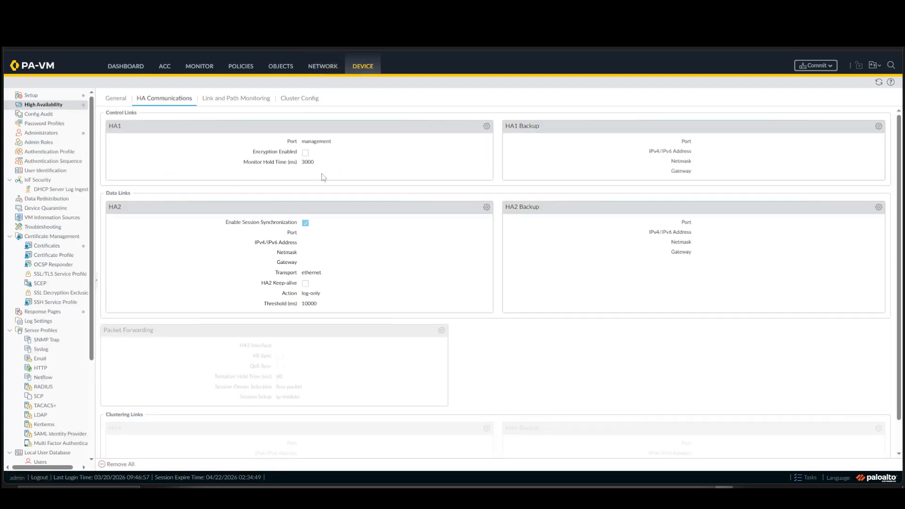
pyautogui.click(486, 126)
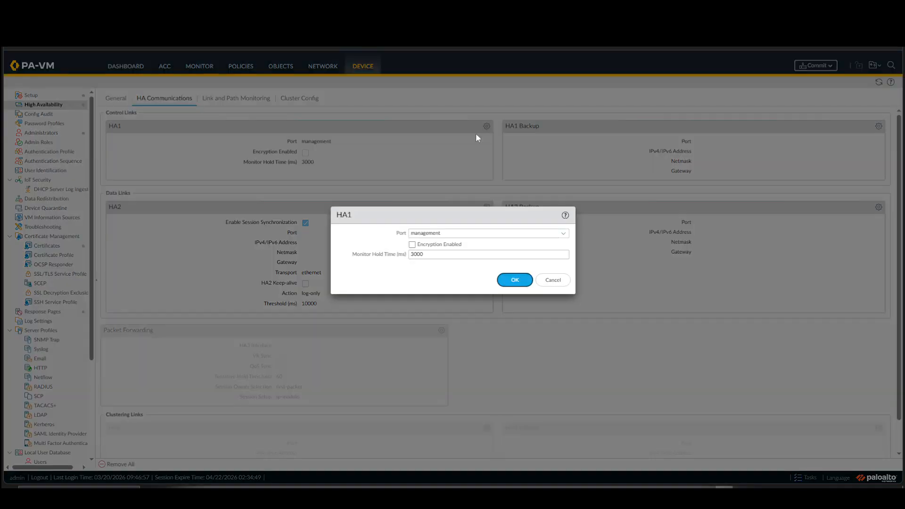
pyautogui.click(563, 233)
pyautogui.click(450, 246)
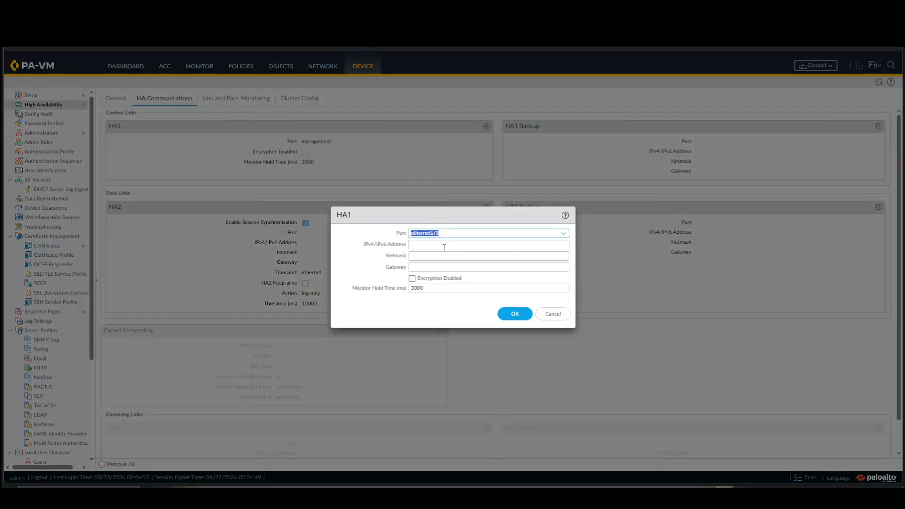
pyautogui.click(470, 245)
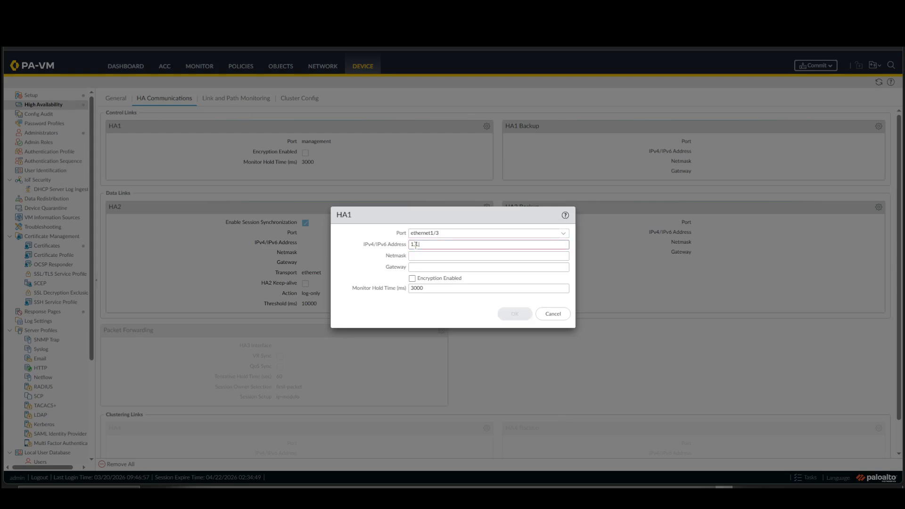
pyautogui.write('.1.1')
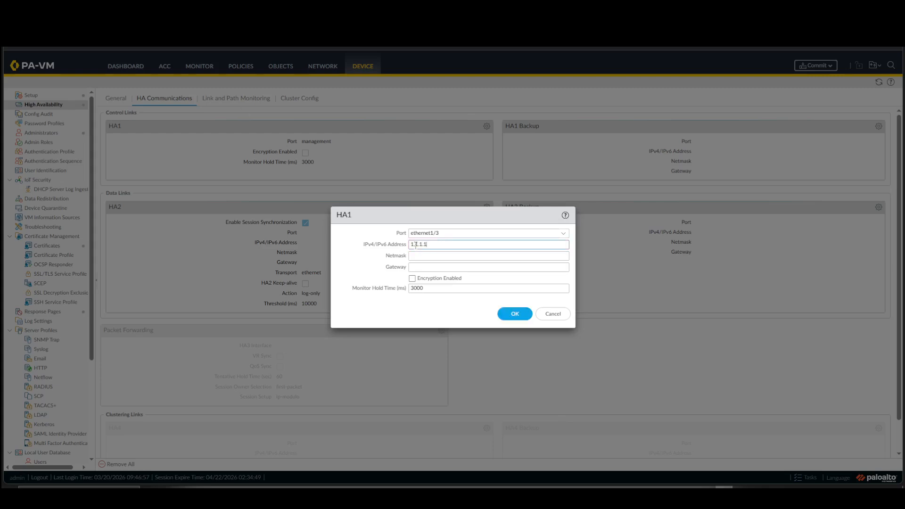
pyautogui.press('Tab')
pyautogui.write('255.255.255')
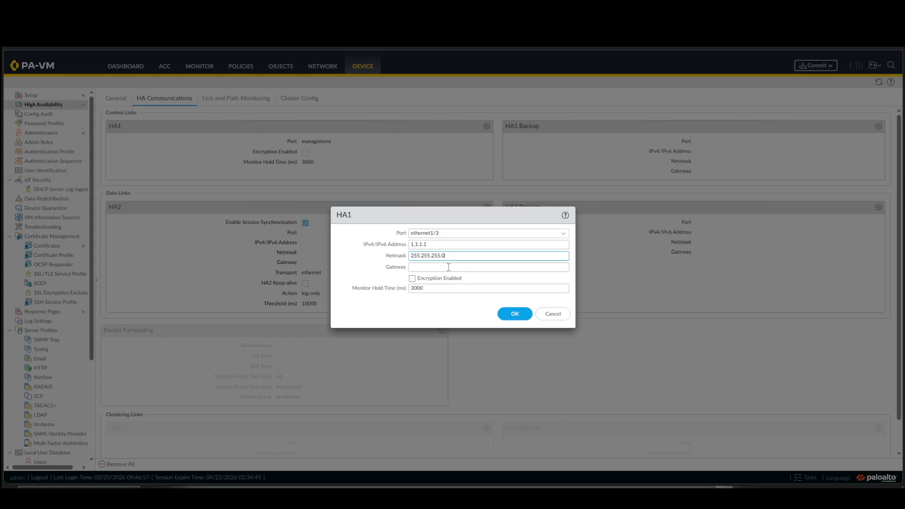
pyautogui.click(507, 316)
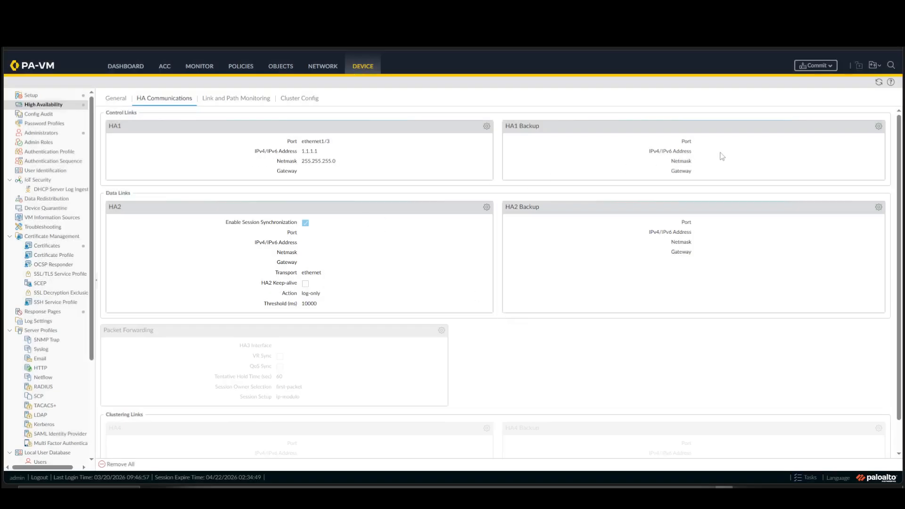
# - Configure the HA1 Backup control link on port ethernet1/4 with IP address 2.2.2.1 and netmask 255.255.255.0
pyautogui.click(879, 126)
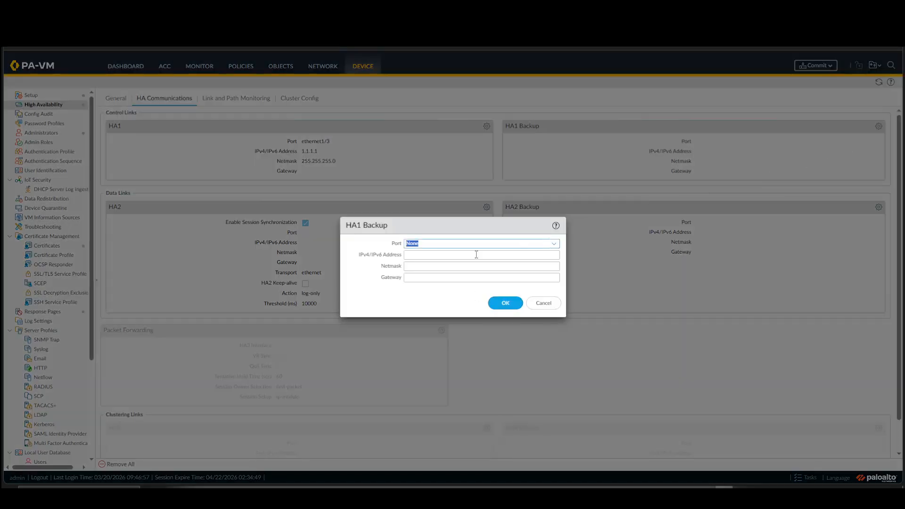
pyautogui.click(554, 243)
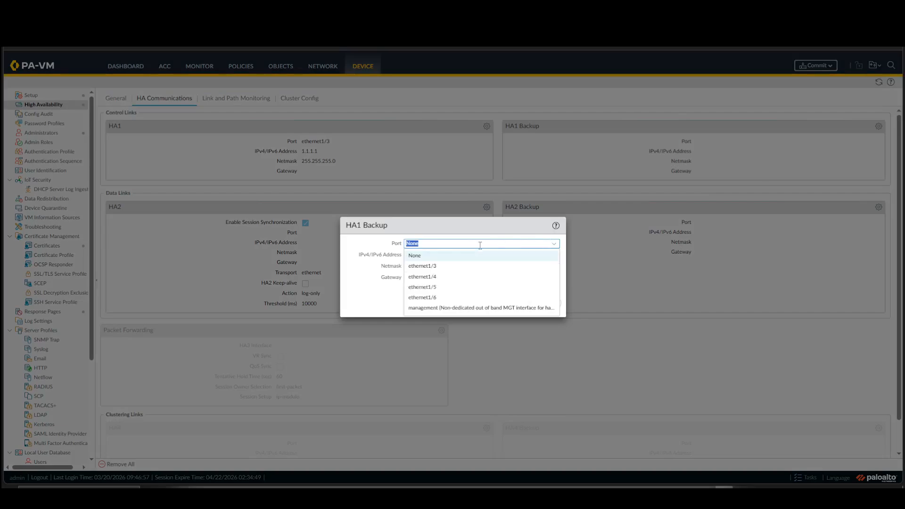
pyautogui.click(436, 277)
pyautogui.click(451, 255)
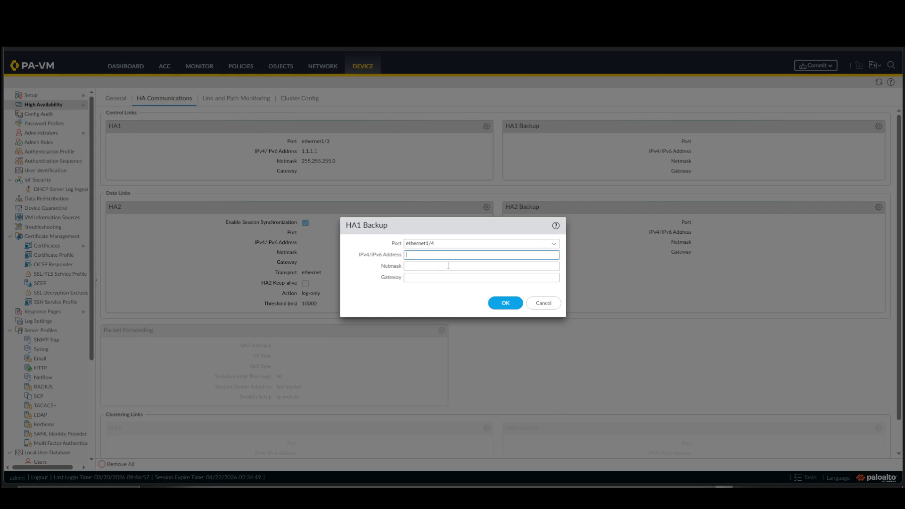
pyautogui.write('2.2.2.1')
pyautogui.click(449, 266)
pyautogui.write('255')
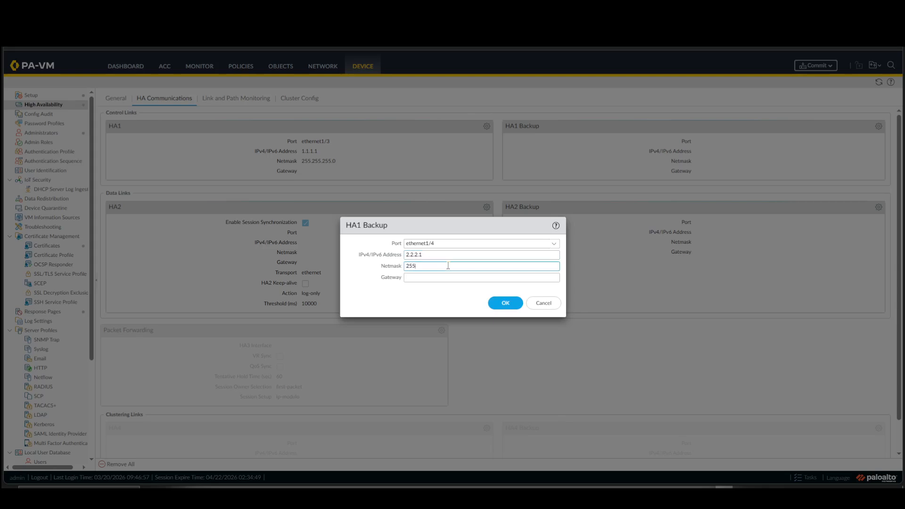
pyautogui.write('.255.255.0')
pyautogui.click(506, 302)
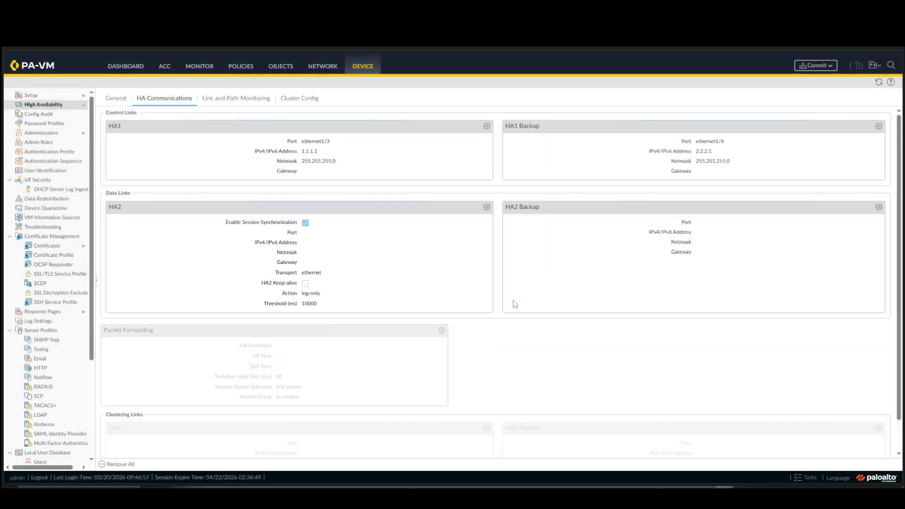
# - Assign port ethernet1/5 to the HA2 data link and port ethernet1/6 to the HA2 Backup link
pyautogui.click(486, 207)
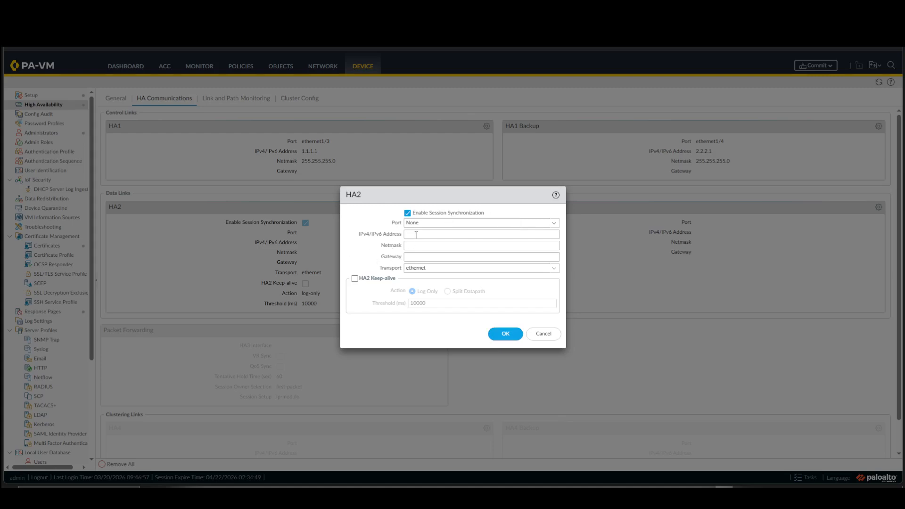
pyautogui.click(551, 225)
pyautogui.click(442, 263)
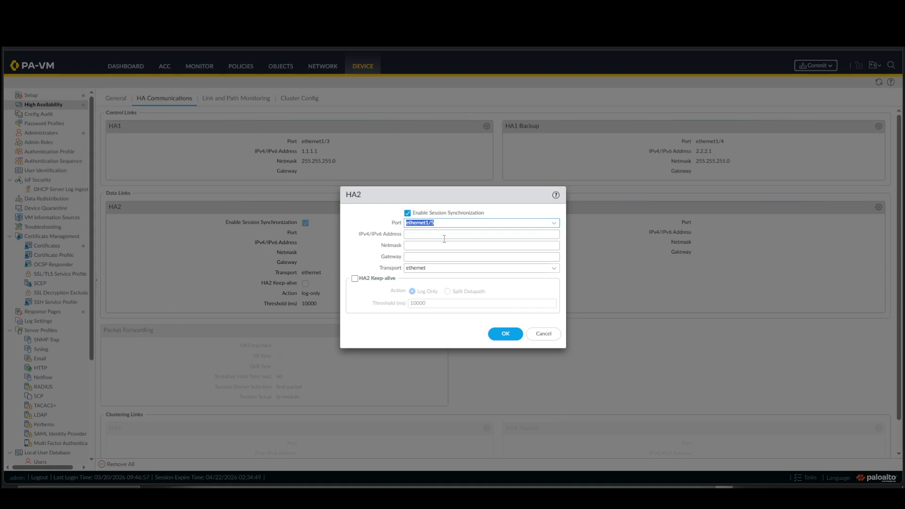
pyautogui.click(496, 334)
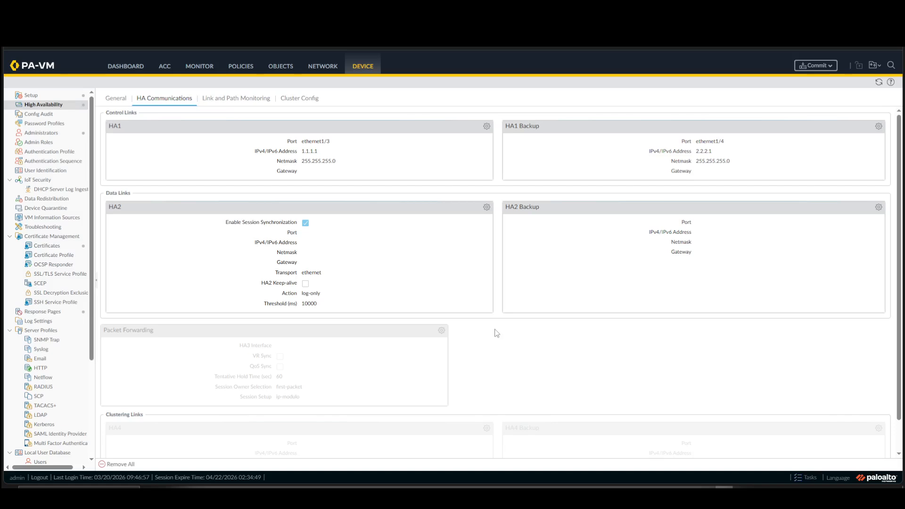
pyautogui.click(878, 208)
pyautogui.click(554, 244)
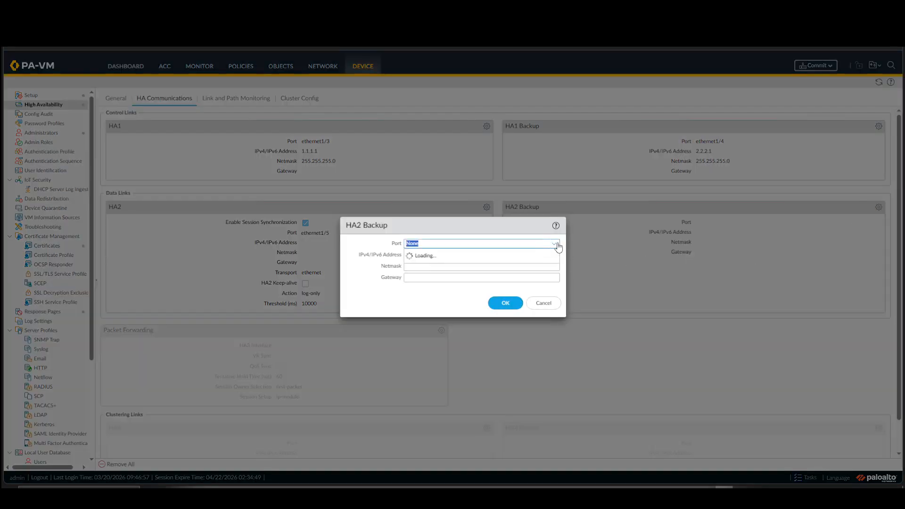
pyautogui.click(460, 298)
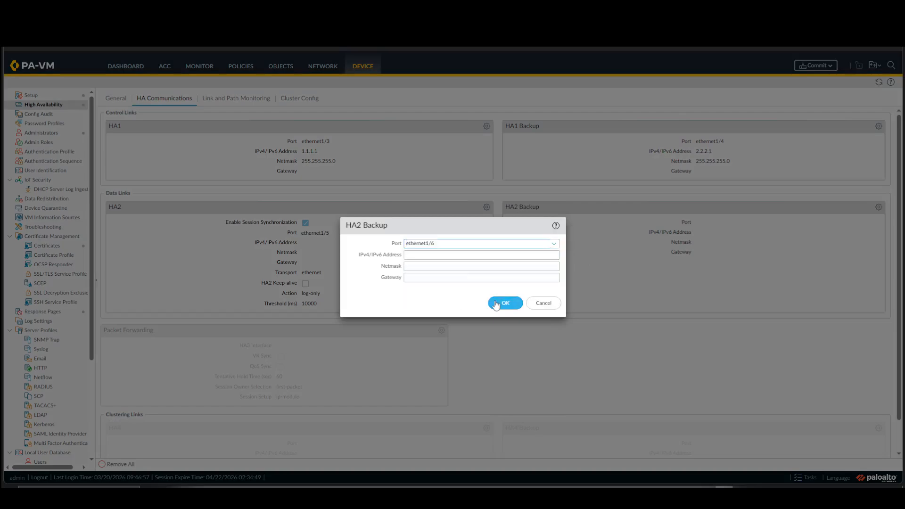
pyautogui.click(495, 304)
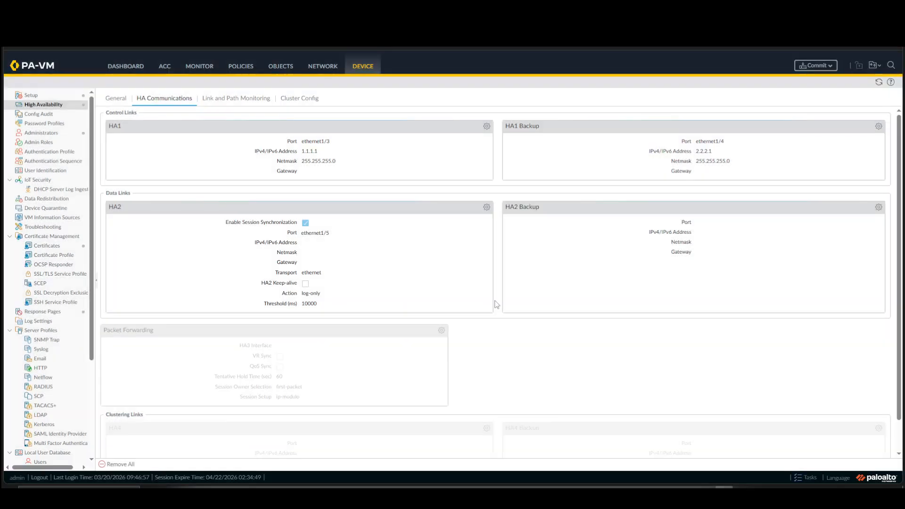
# - In link monitoring, add a link group named "Control-Link Group" containing interfaces ethernet1/3 and ethernet1/4
pyautogui.click(237, 100)
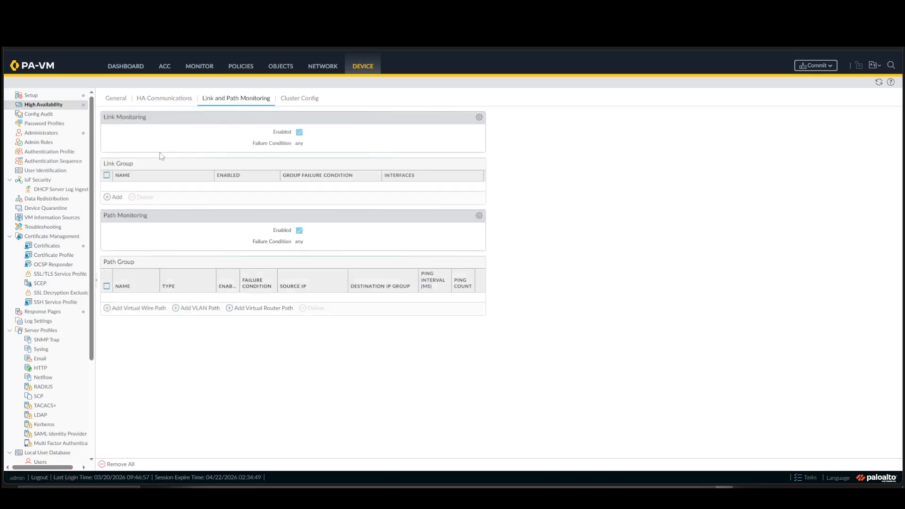
pyautogui.click(116, 198)
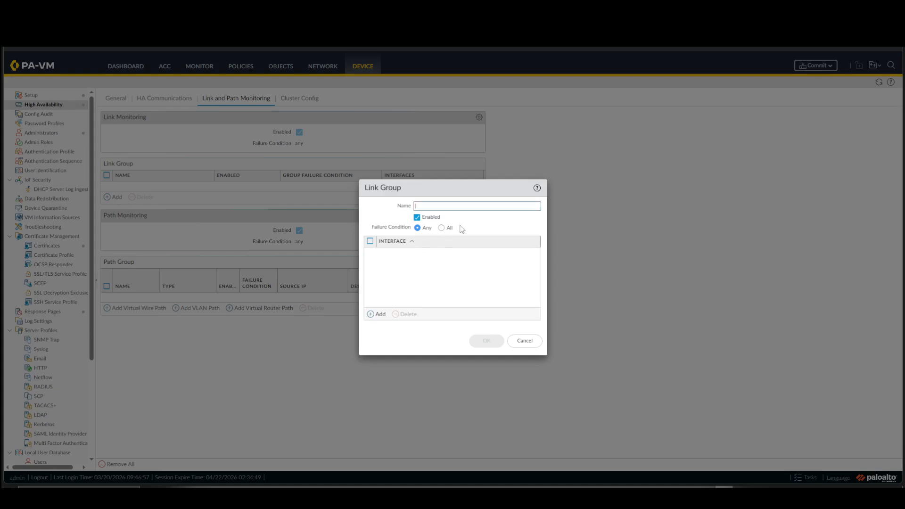
pyautogui.write('Control')
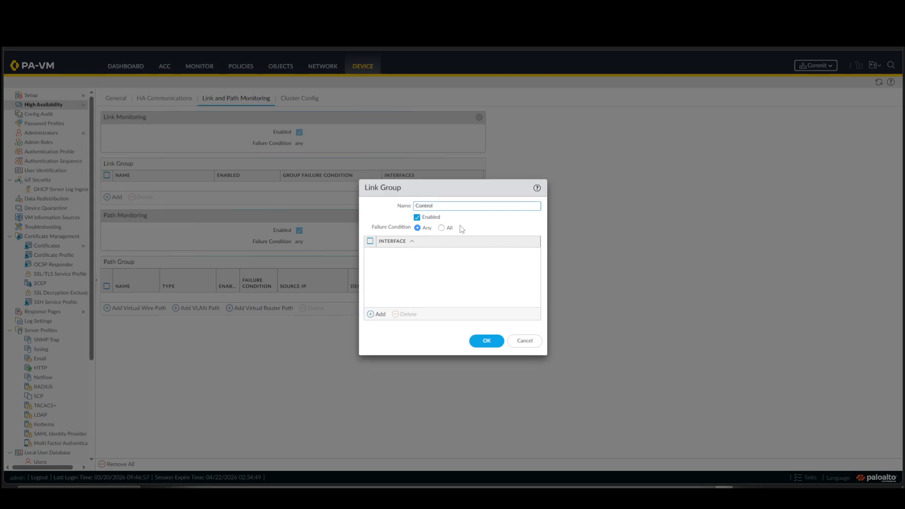
pyautogui.write('-Link Group')
pyautogui.click(375, 315)
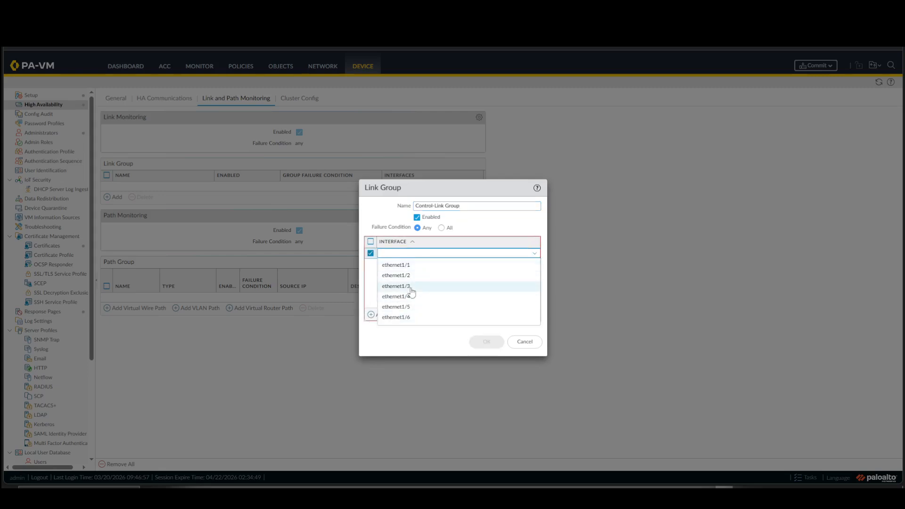
pyautogui.click(409, 287)
pyautogui.click(376, 314)
pyautogui.click(391, 308)
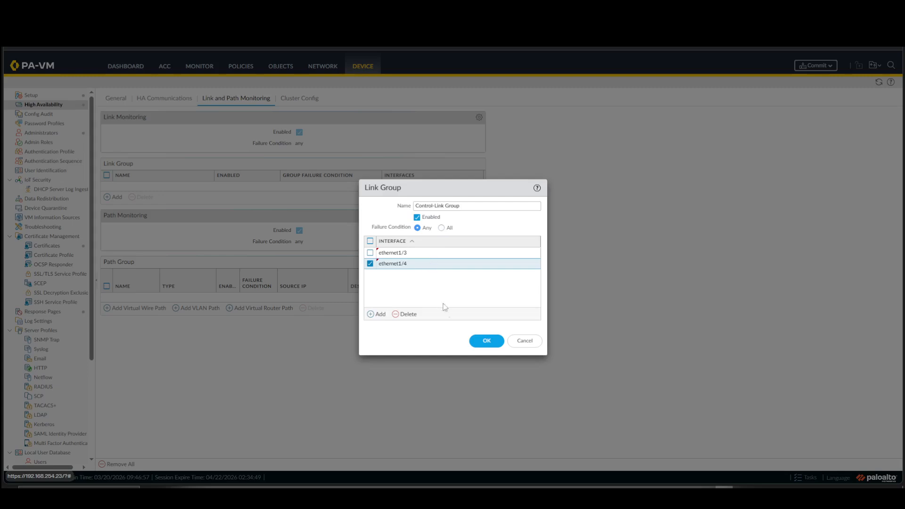
pyautogui.click(475, 341)
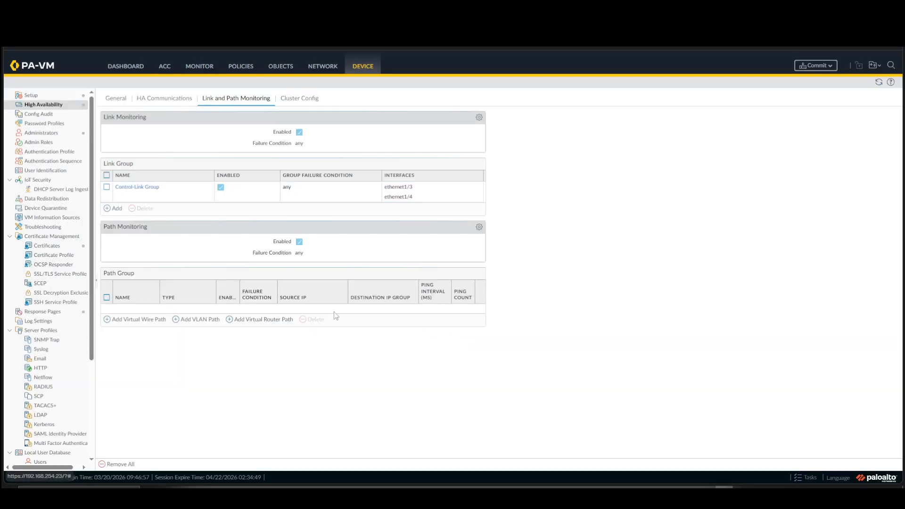
# - Add a second link group named "Data-Link Group" containing interfaces ethernet1/5 and ethernet1/6
pyautogui.click(113, 209)
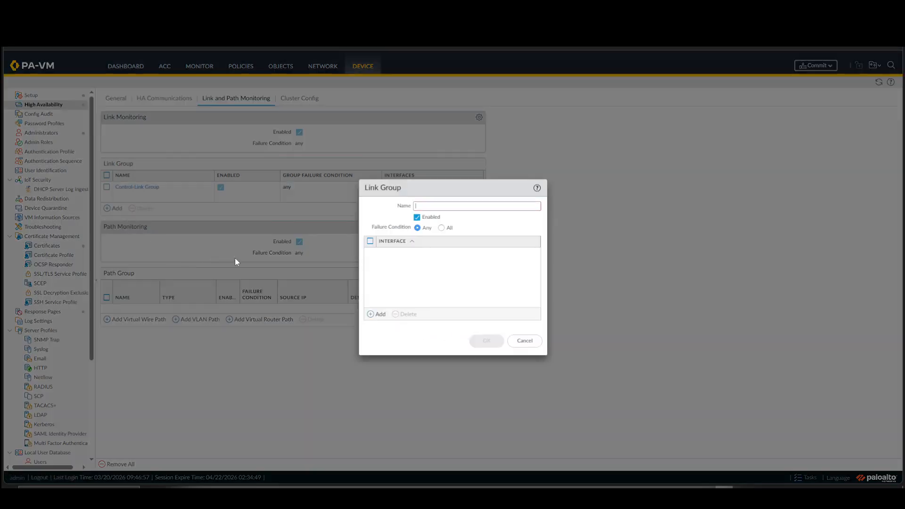
pyautogui.write('D')
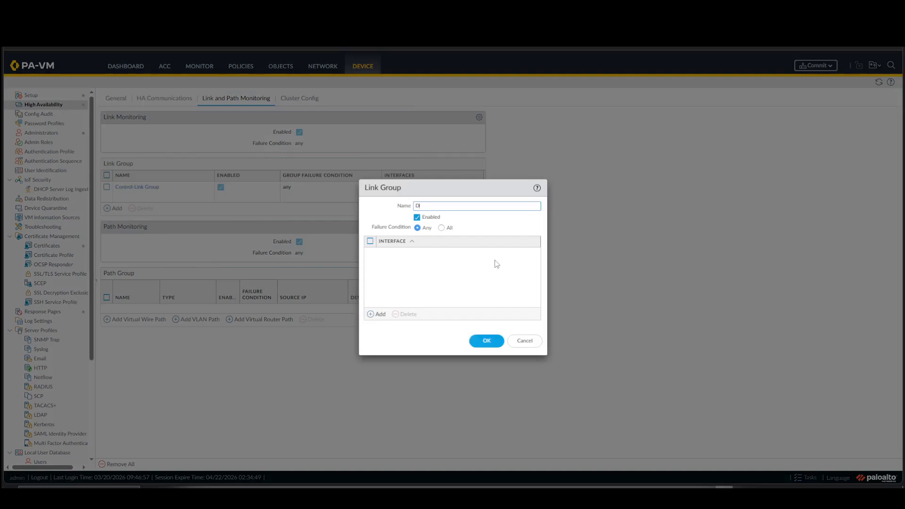
pyautogui.write('ata-Link G')
pyautogui.write('ro')
pyautogui.write('pu')
pyautogui.press('BackSpace')
pyautogui.press('BackSpace')
pyautogui.write('up')
pyautogui.click(377, 314)
pyautogui.click(391, 307)
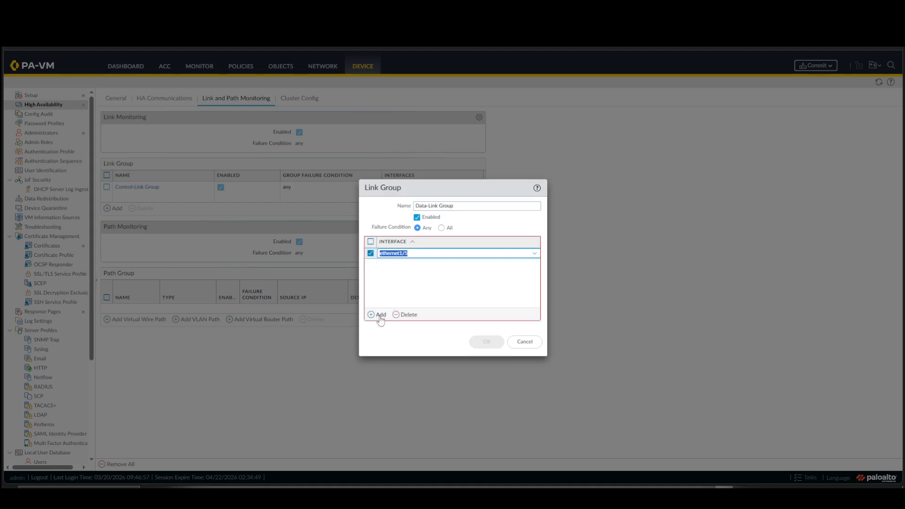
pyautogui.click(377, 315)
pyautogui.click(395, 328)
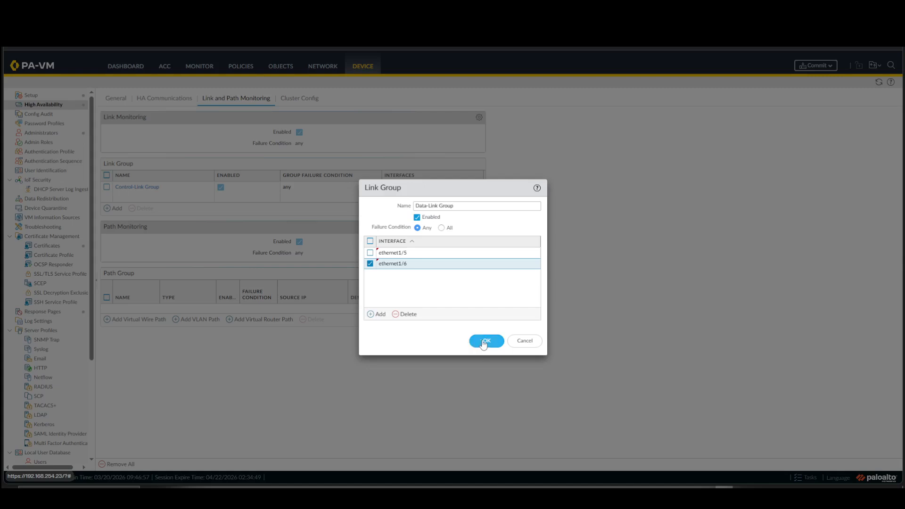
pyautogui.click(487, 342)
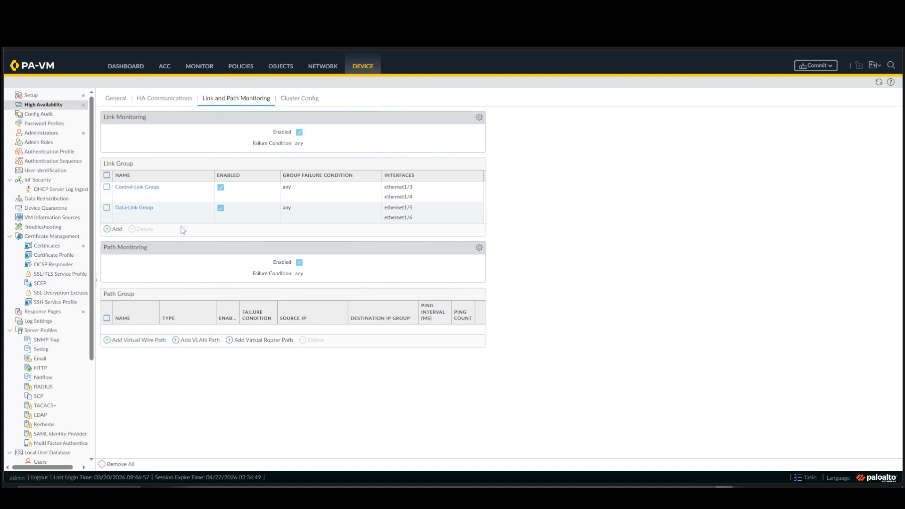
# - Add a virtual router path group for the default router with a destination IP group "Google-Path" containing 8.8.8.8
pyautogui.click(267, 341)
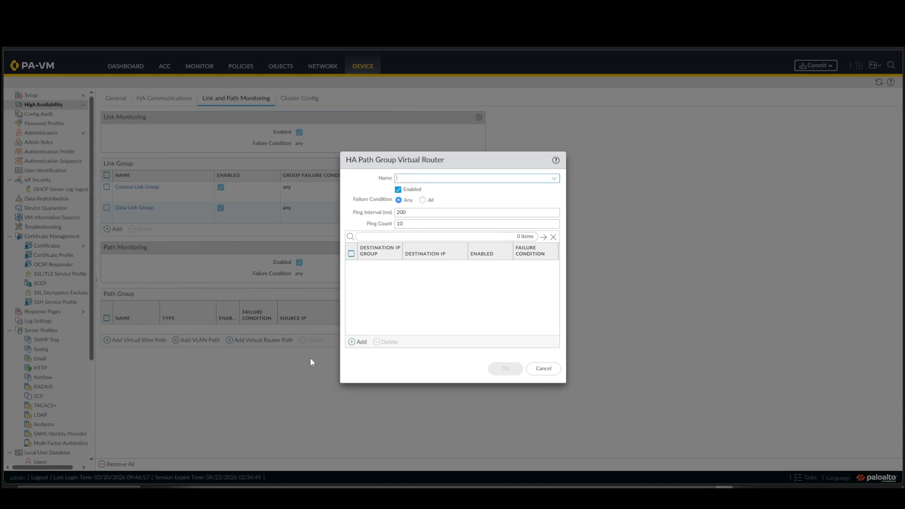
pyautogui.click(554, 179)
pyautogui.click(445, 190)
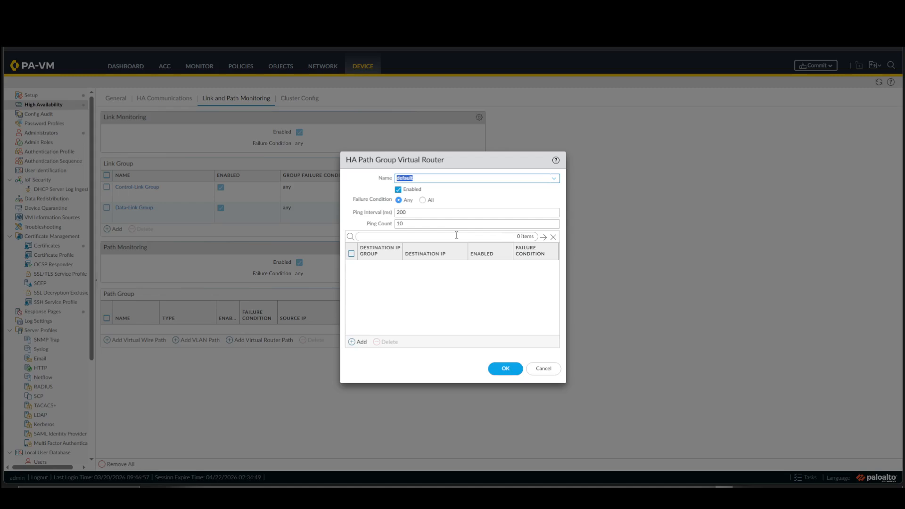
pyautogui.click(357, 342)
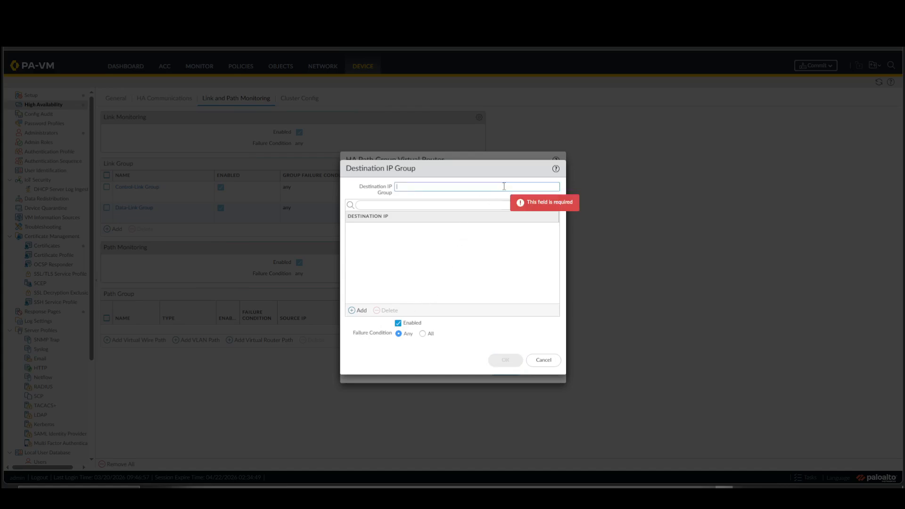
pyautogui.write('Google')
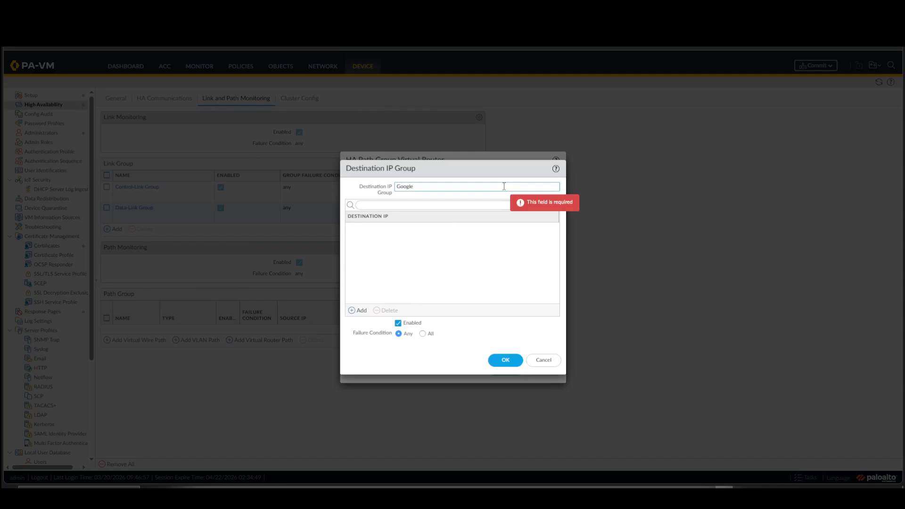
pyautogui.write('-Path')
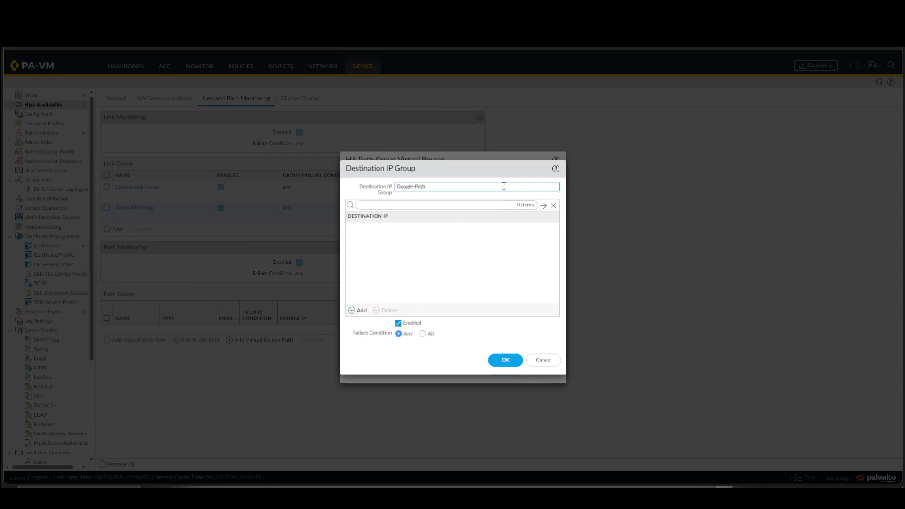
pyautogui.click(357, 311)
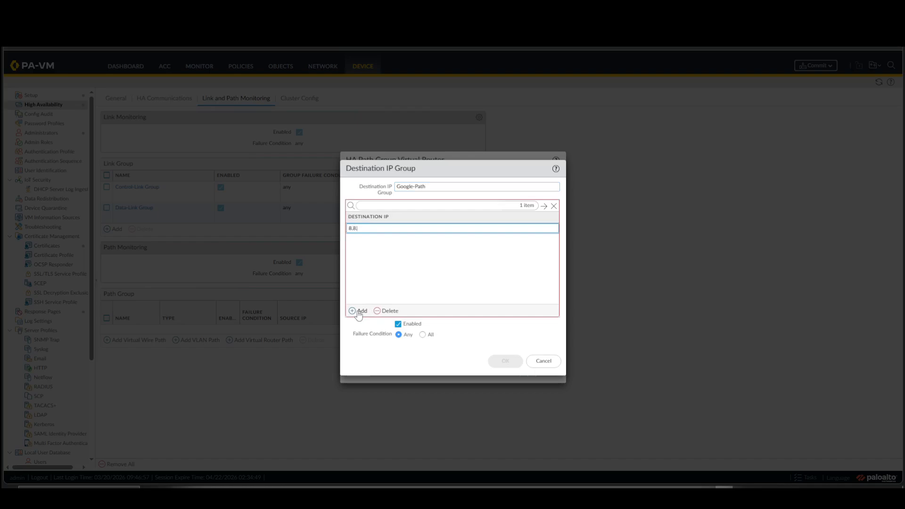
pyautogui.write('8.8.8.8')
pyautogui.click(383, 352)
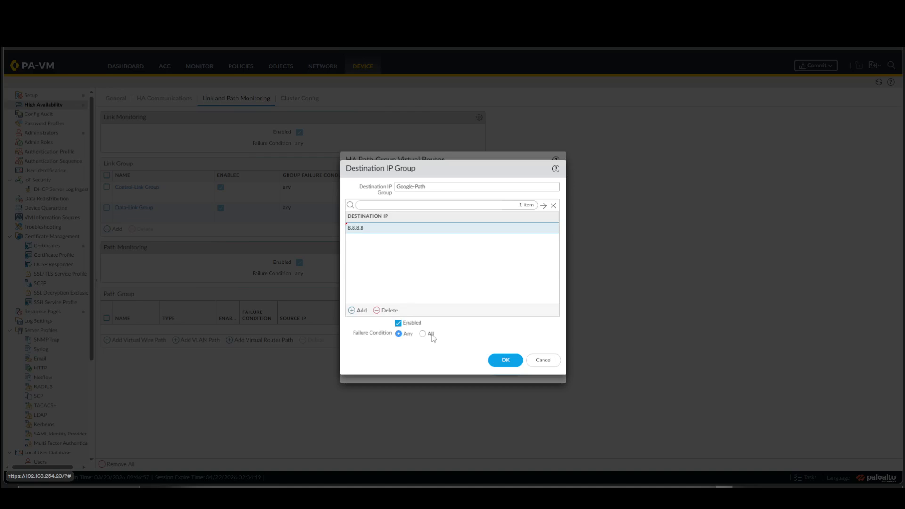
pyautogui.click(506, 359)
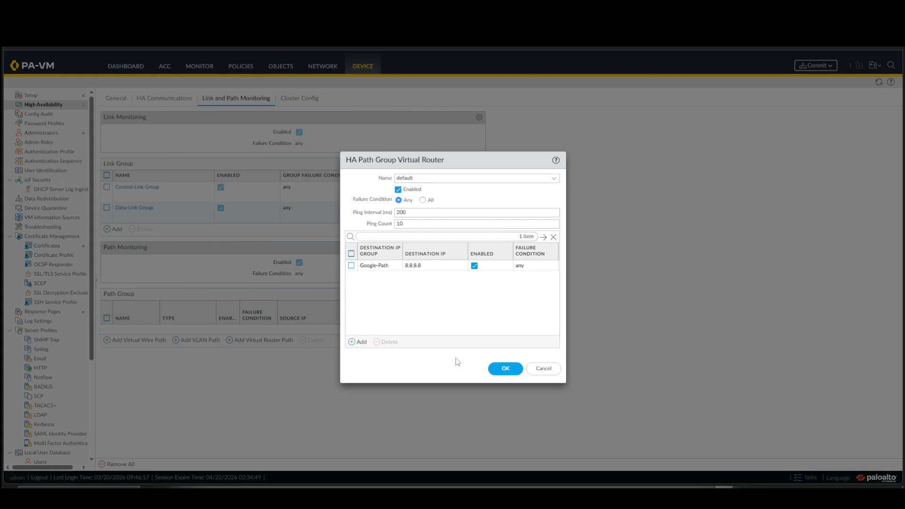
pyautogui.click(506, 368)
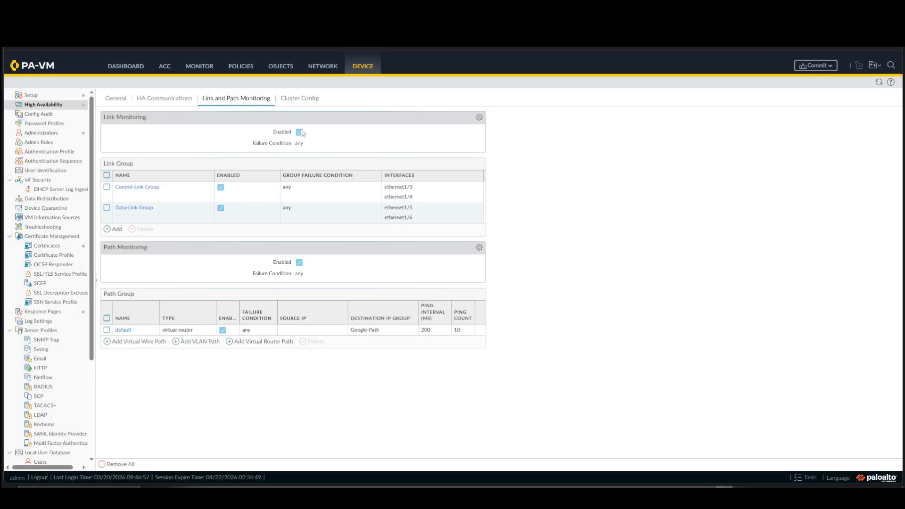
# - Review the HA communications and general HA settings, and commit all changes to the firewall
pyautogui.click(168, 105)
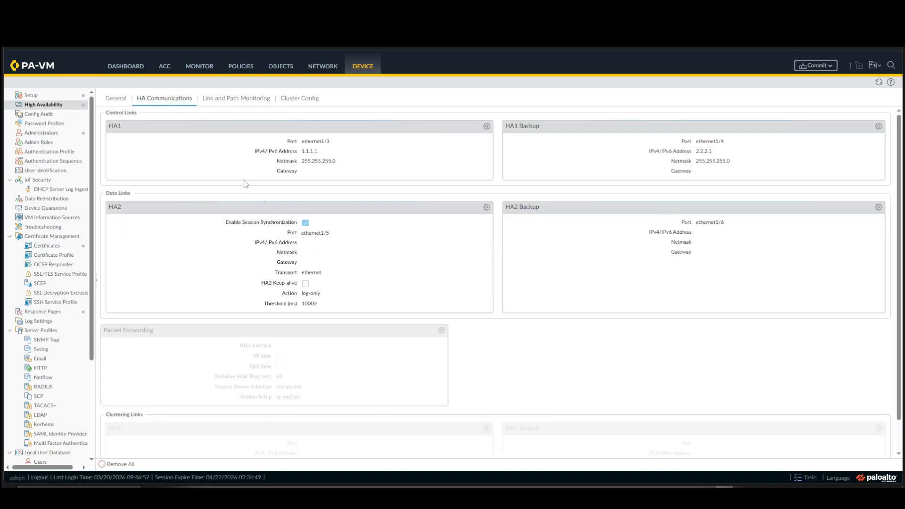
pyautogui.click(125, 100)
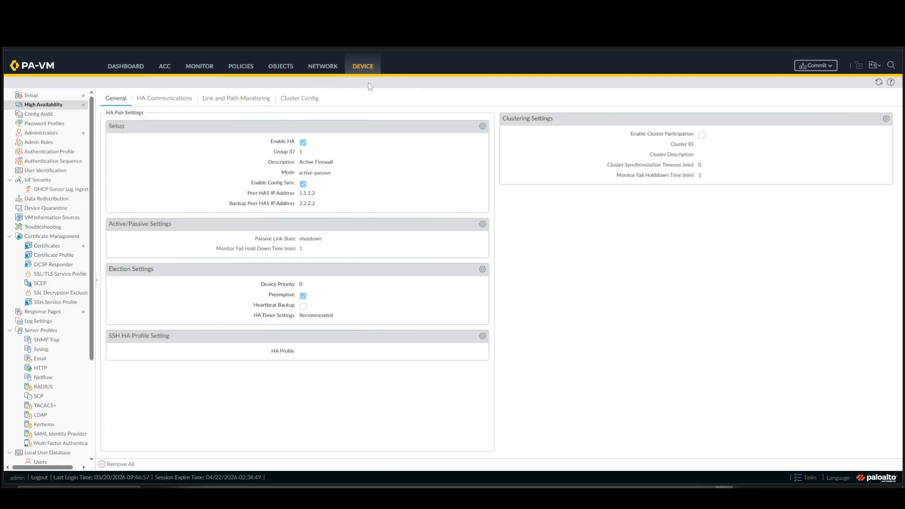
pyautogui.click(813, 65)
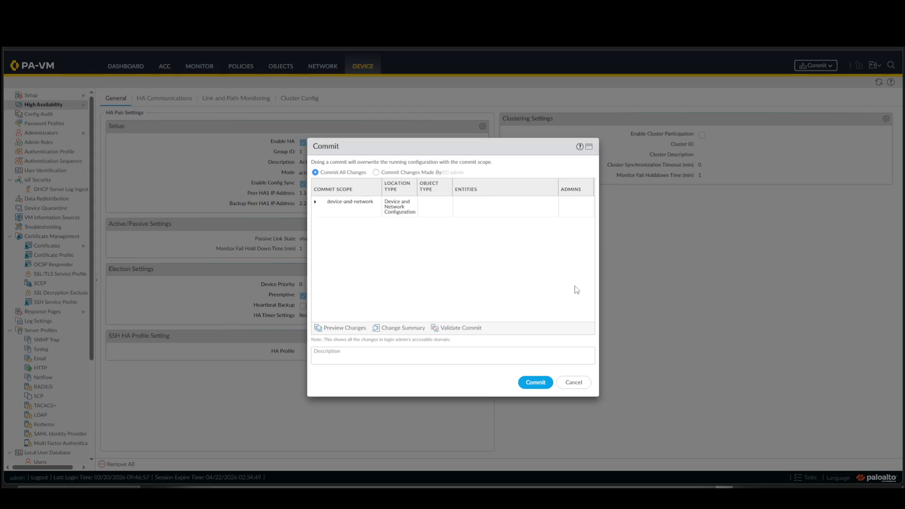
pyautogui.click(535, 384)
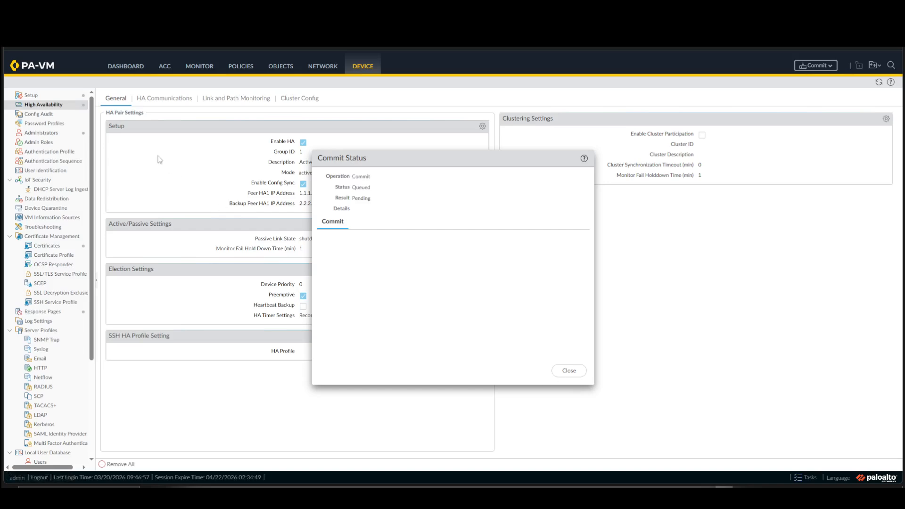
# - Close the commit status and add the High Availability system widget to the active firewall's dashboard
pyautogui.click(126, 68)
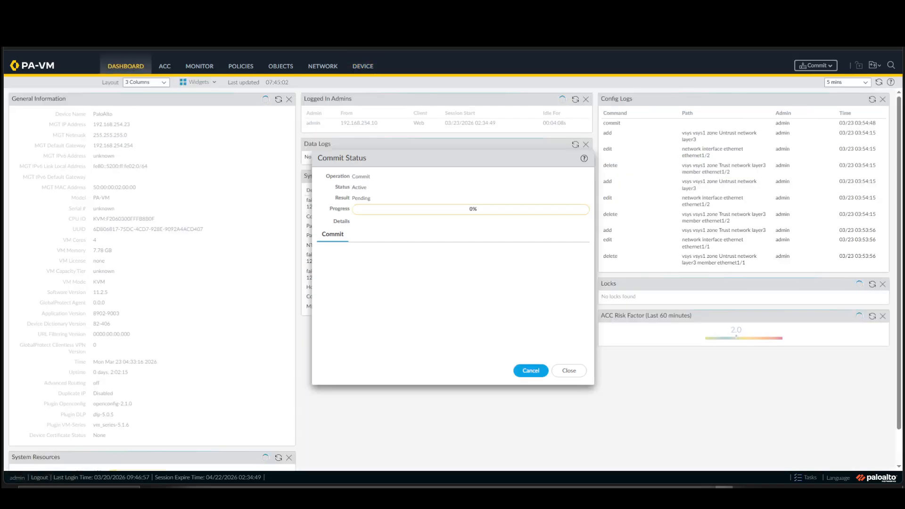
pyautogui.click(580, 373)
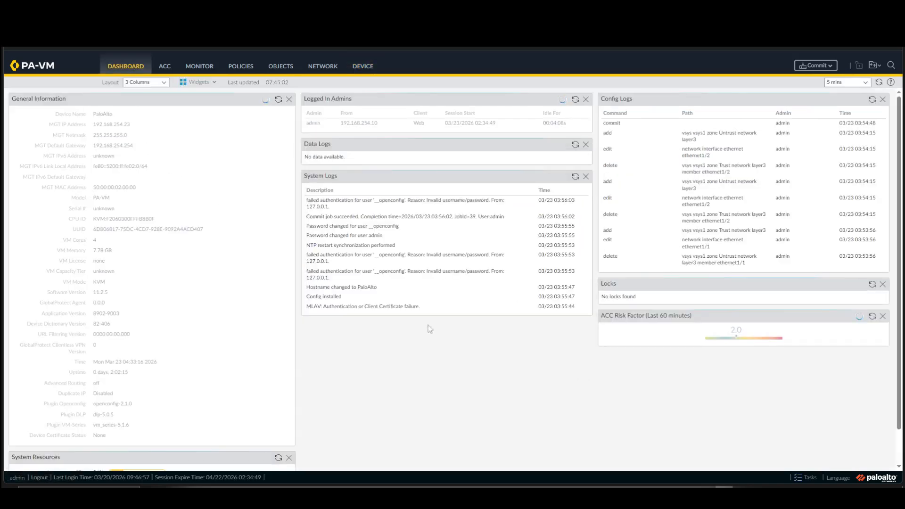
pyautogui.click(214, 84)
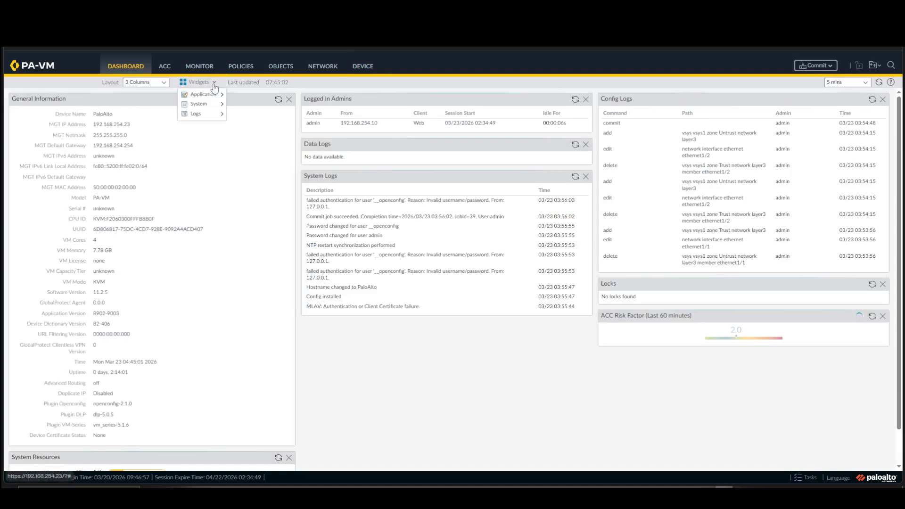
pyautogui.moveTo(213, 106)
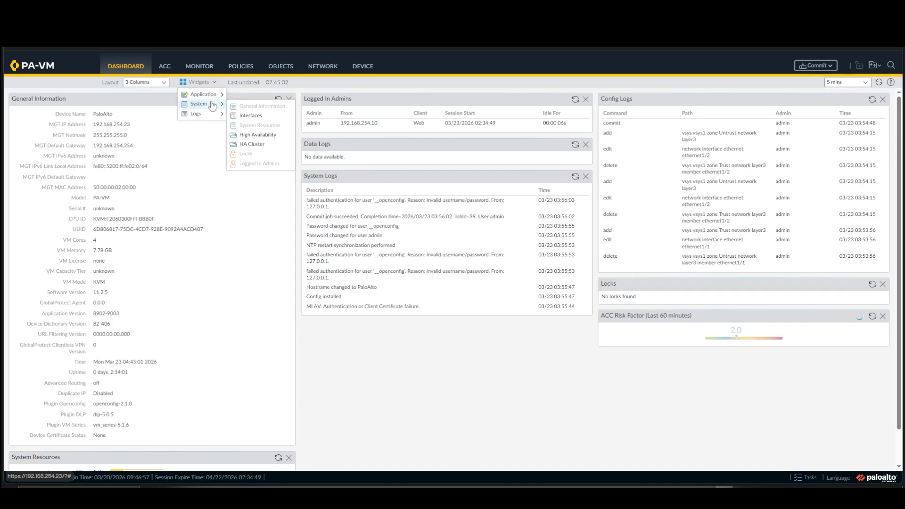
pyautogui.click(259, 135)
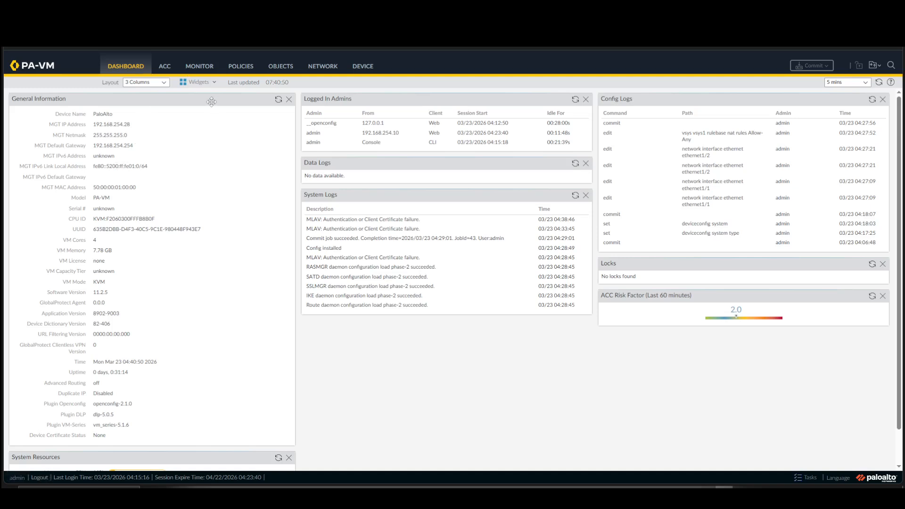
# - On the second firewall, enable HA in the HA pair setup with group ID 1 and description "Passive Firewall"
pyautogui.click(310, 70)
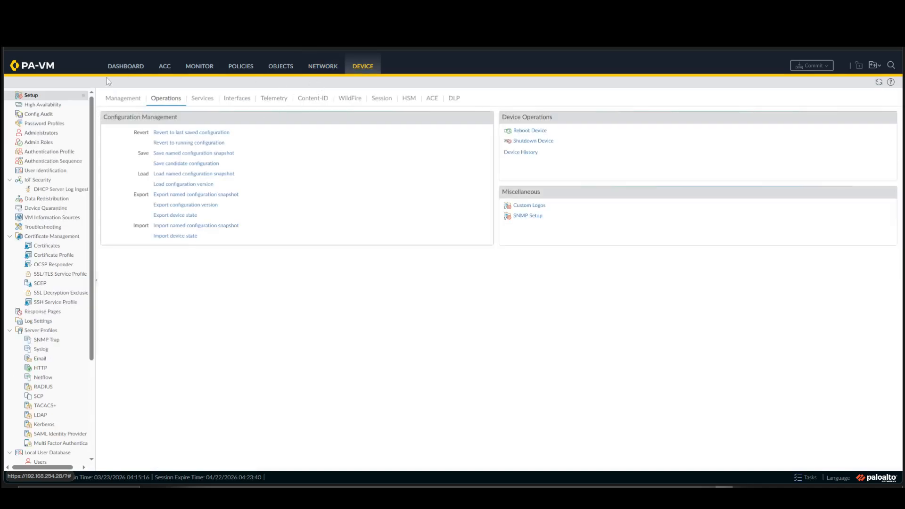
pyautogui.click(55, 105)
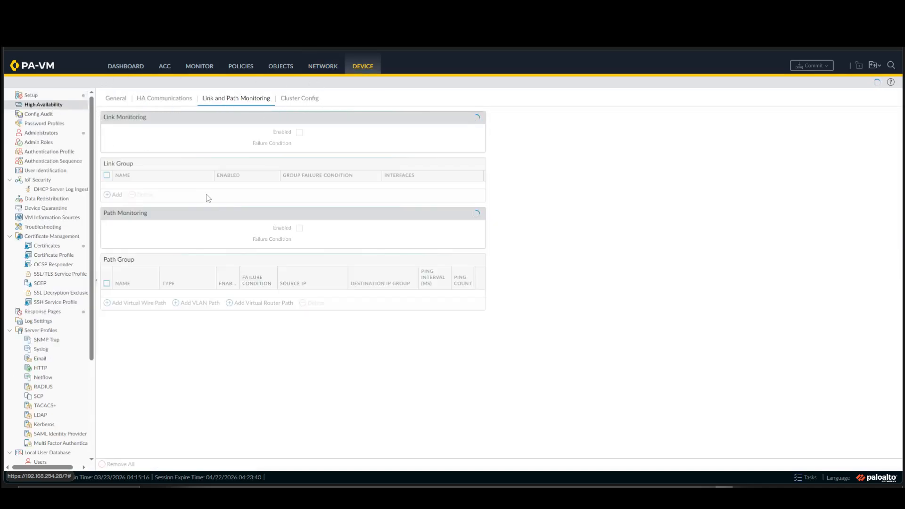
pyautogui.click(117, 103)
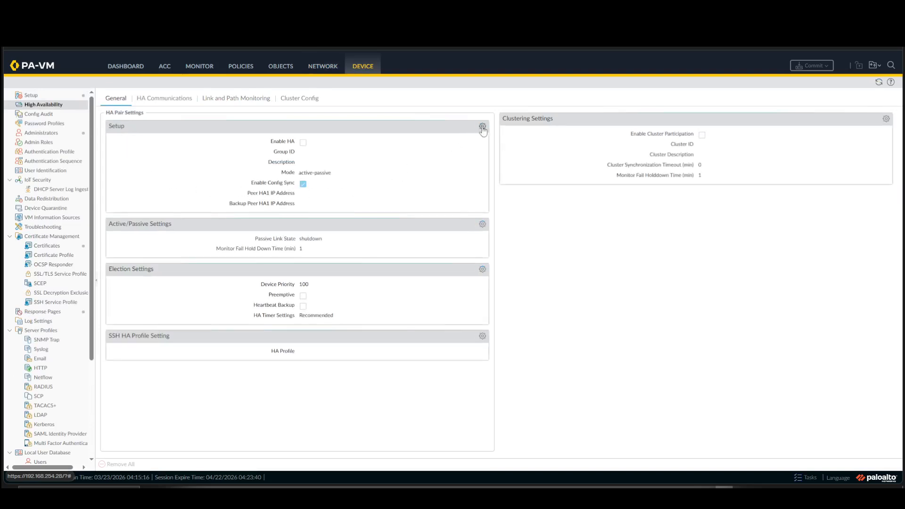
pyautogui.click(481, 127)
pyautogui.click(442, 228)
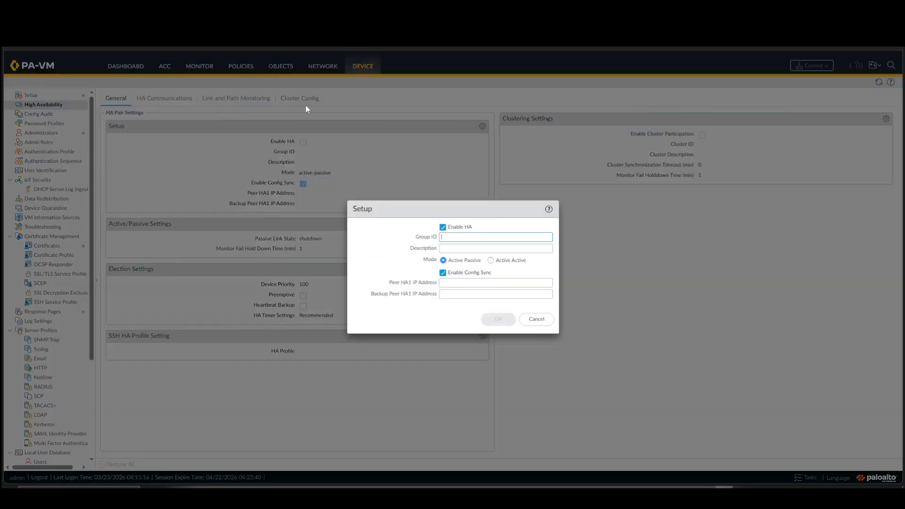
pyautogui.write('1')
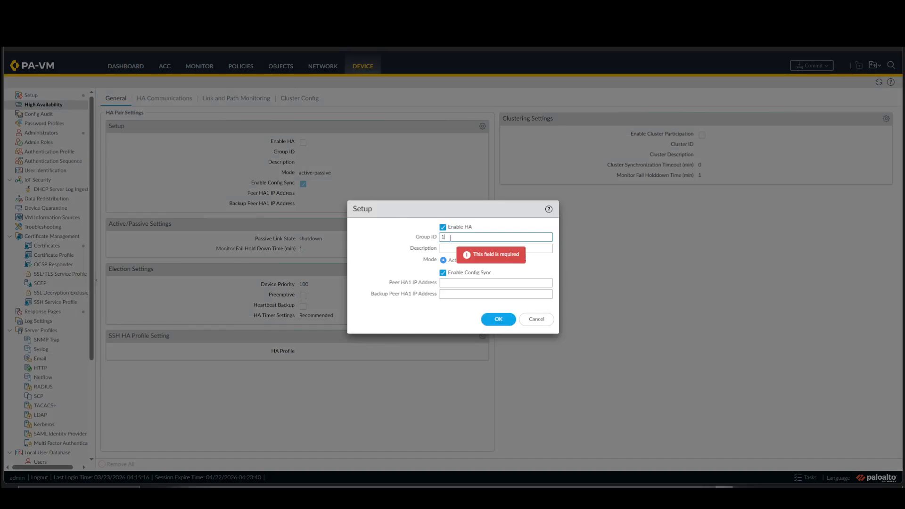
pyautogui.click(456, 247)
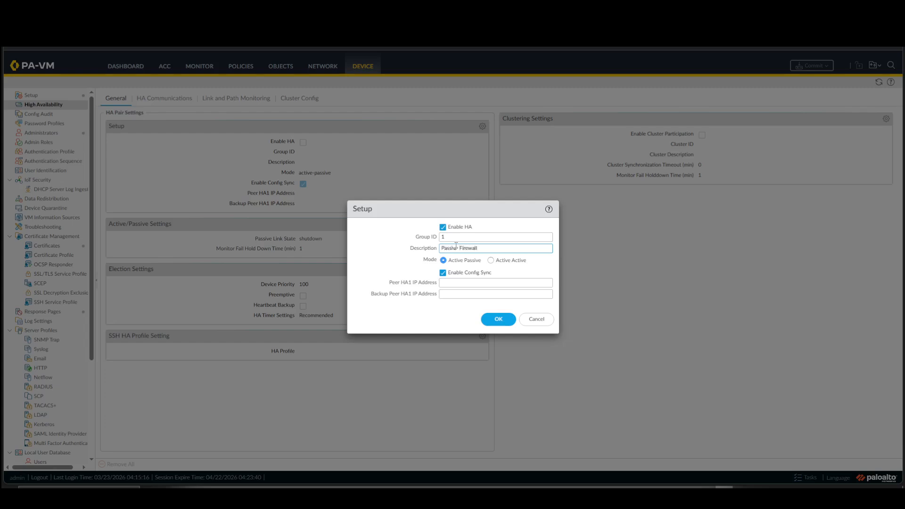
# - Set the peer HA1 IP address to 1.1.1.1 and the backup peer HA1 IP address to 2.2.2.1, and apply the setup
pyautogui.click(490, 282)
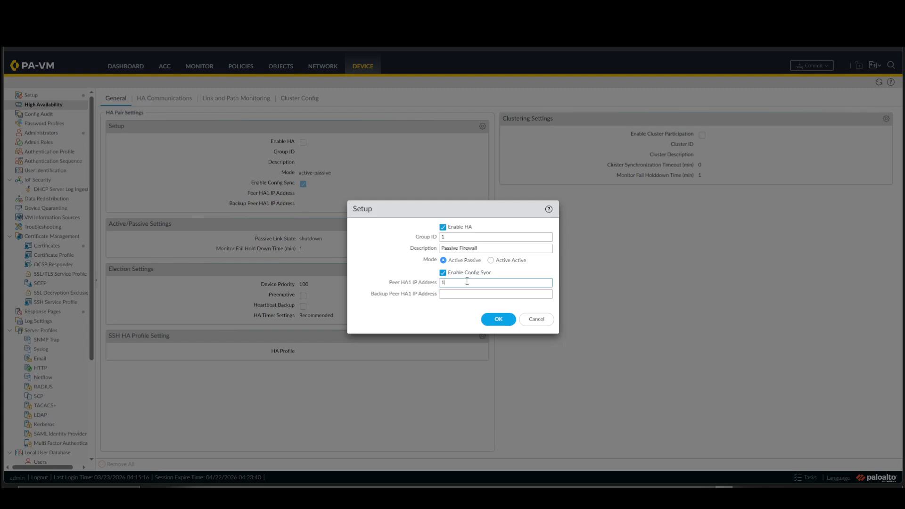
pyautogui.write('.1.1.1')
pyautogui.write('2.2')
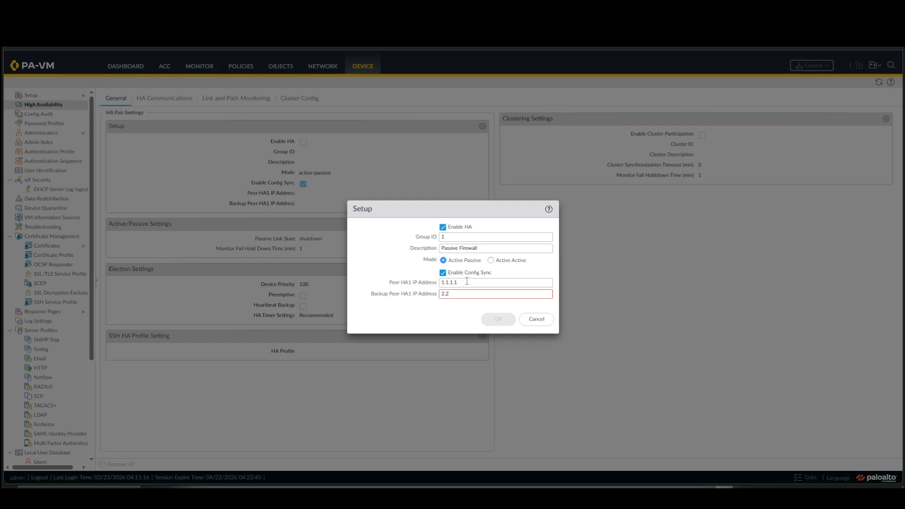
pyautogui.write('.2.1')
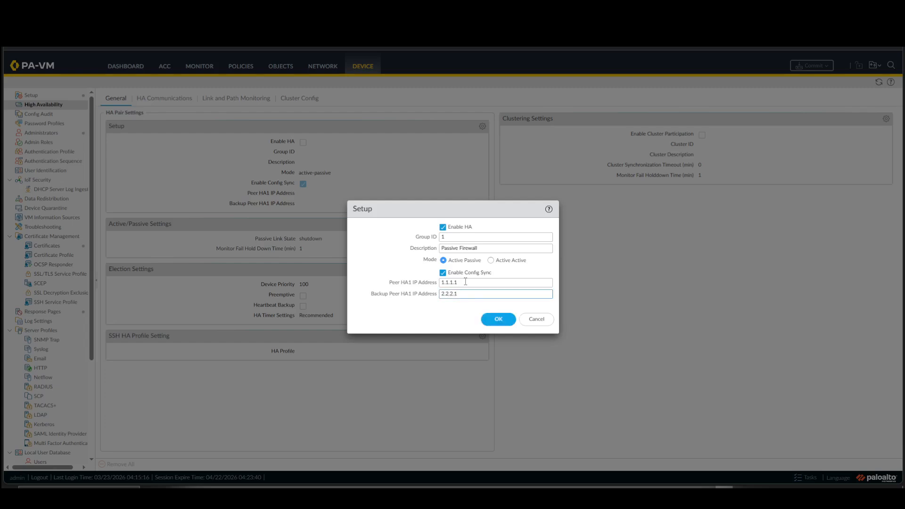
pyautogui.click(496, 322)
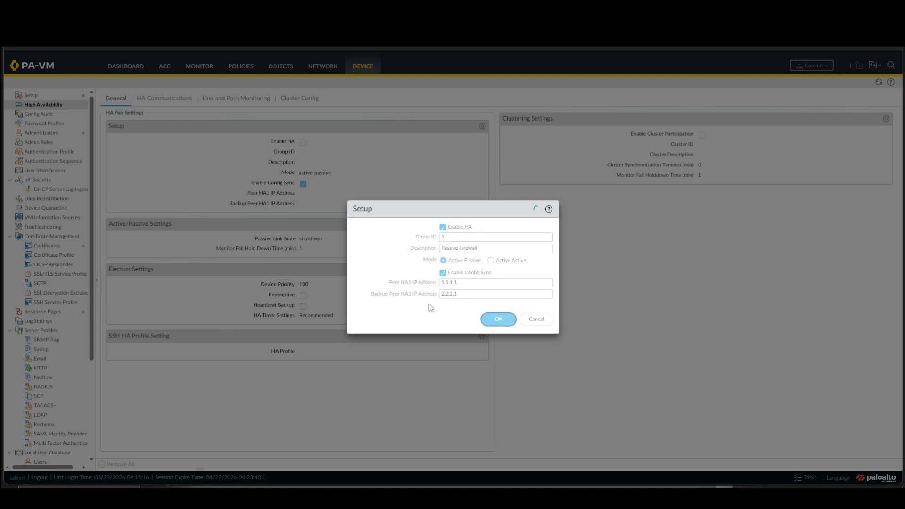
# - Check the passive firewall's active/passive settings and enable Preemptive in its election settings
pyautogui.click(179, 99)
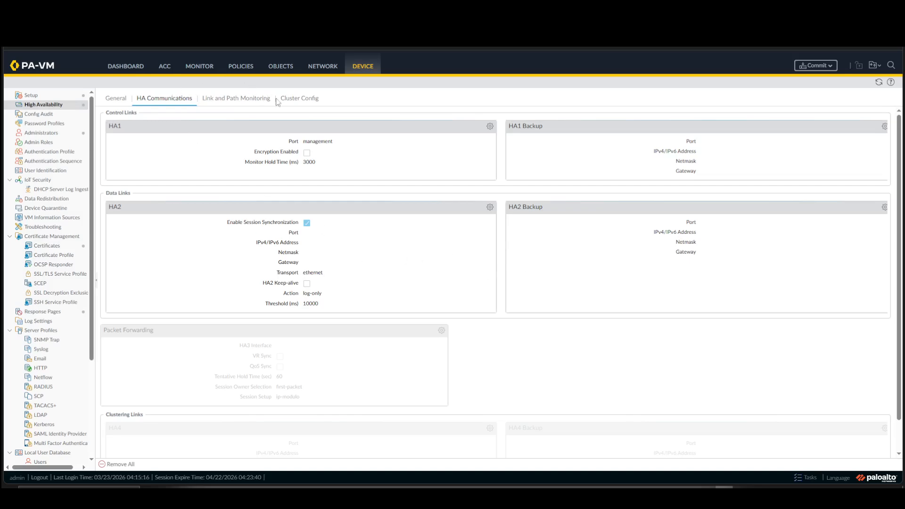
pyautogui.click(115, 99)
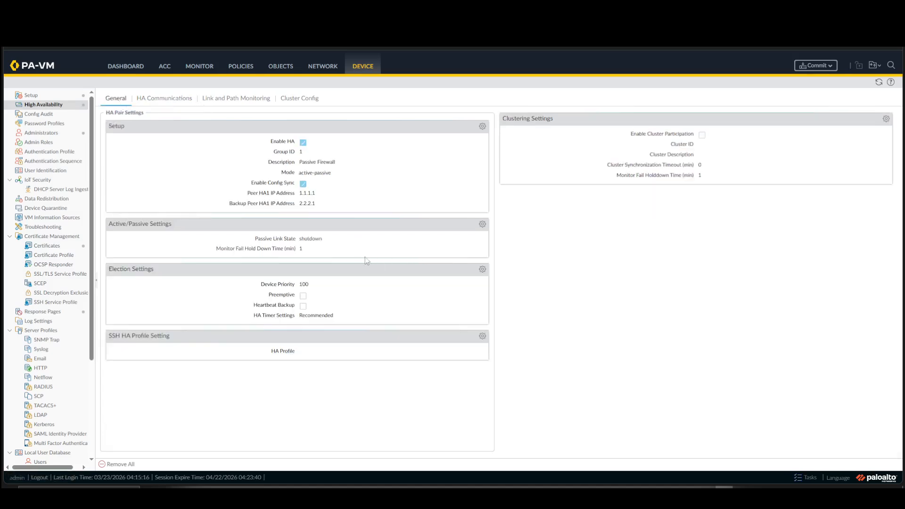
pyautogui.click(482, 225)
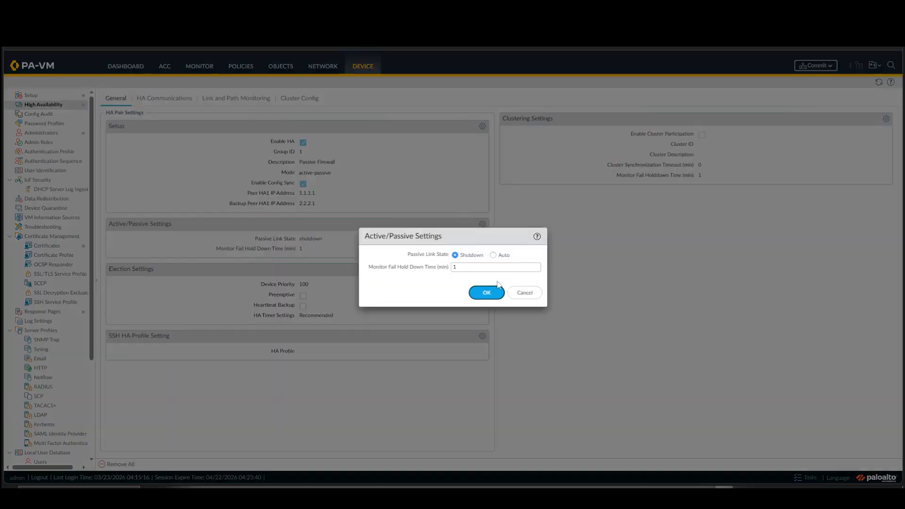
pyautogui.click(526, 297)
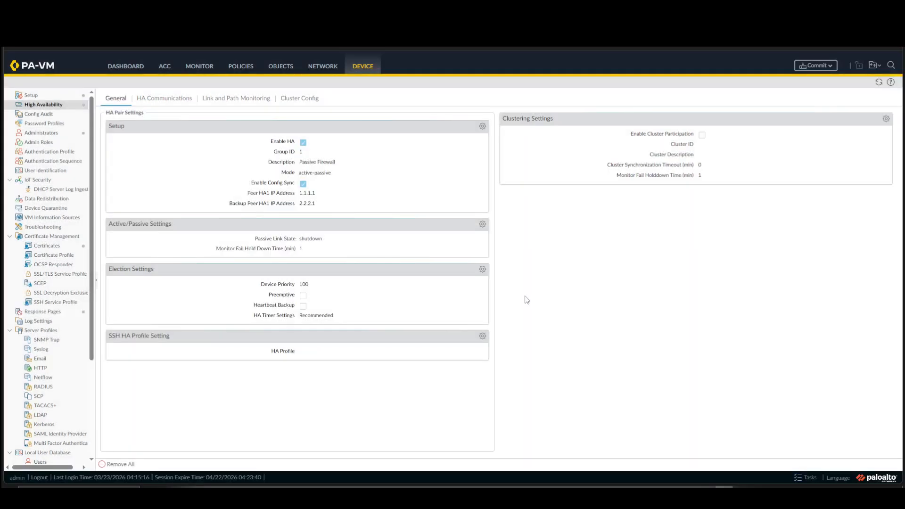
pyautogui.click(482, 269)
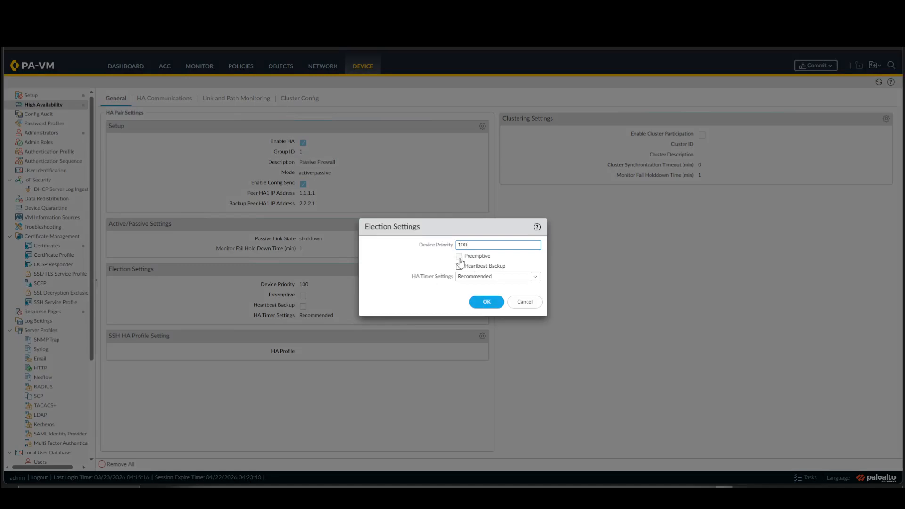
pyautogui.click(459, 256)
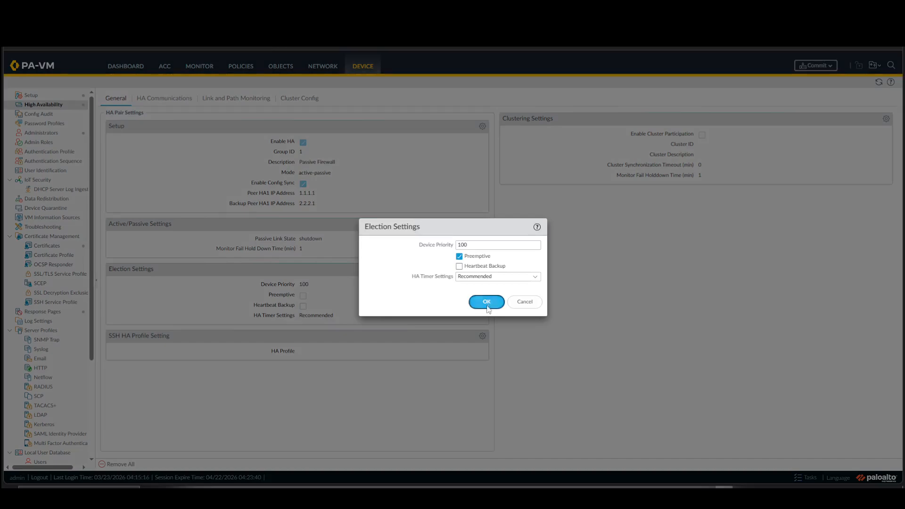
pyautogui.click(484, 303)
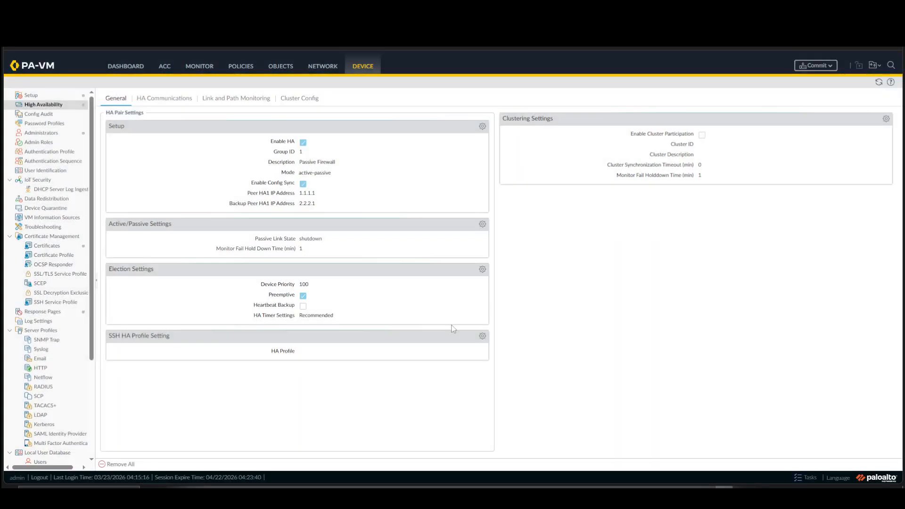
# - Check which ports are available for the passive firewall's HA1 control link, leaving the dialog without changes
pyautogui.click(165, 98)
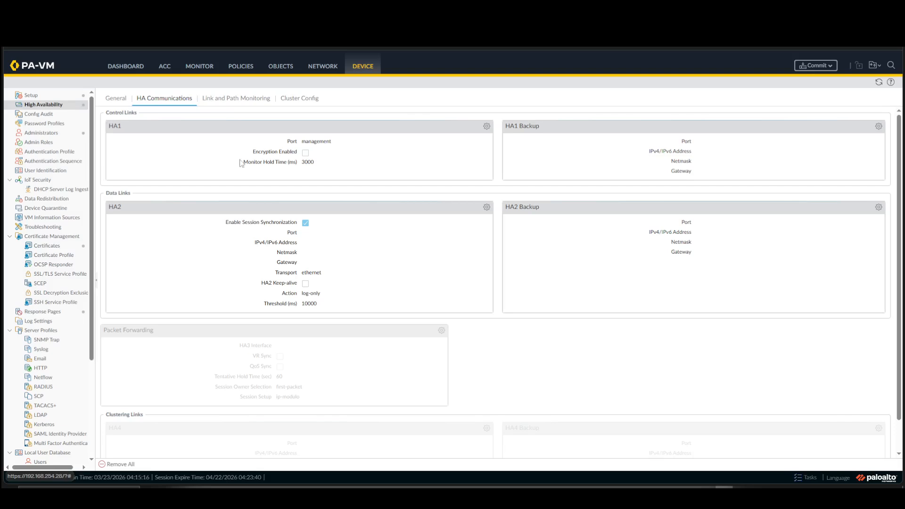
pyautogui.click(487, 126)
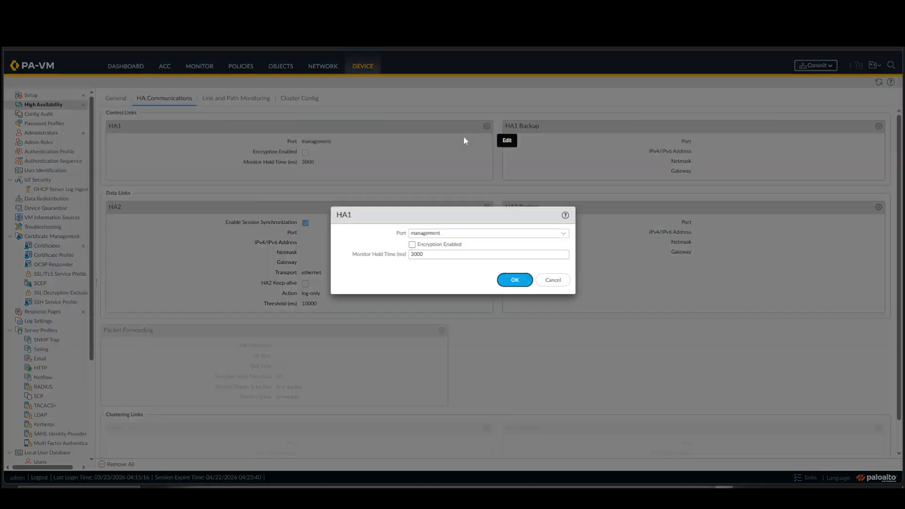
pyautogui.click(559, 234)
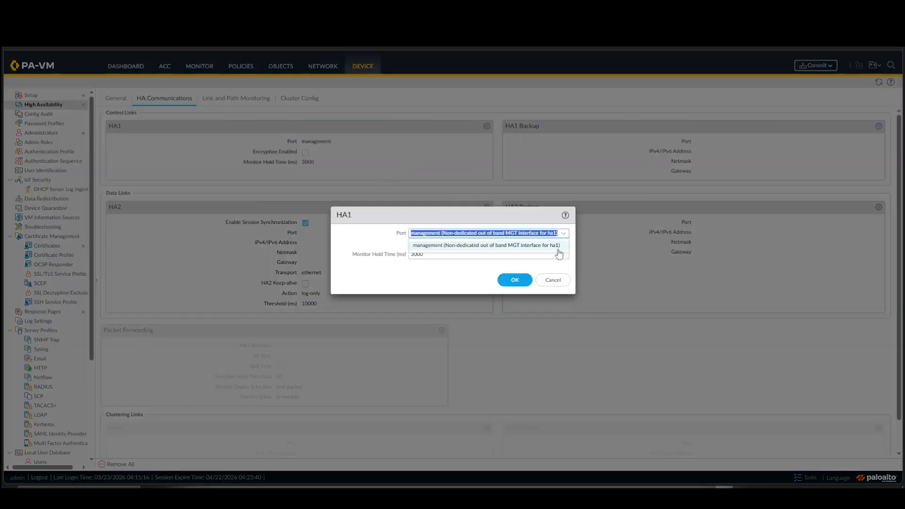
pyautogui.click(552, 280)
# - Review the IPv4 static routes of the default virtual router on the passive firewall
pyautogui.click(321, 68)
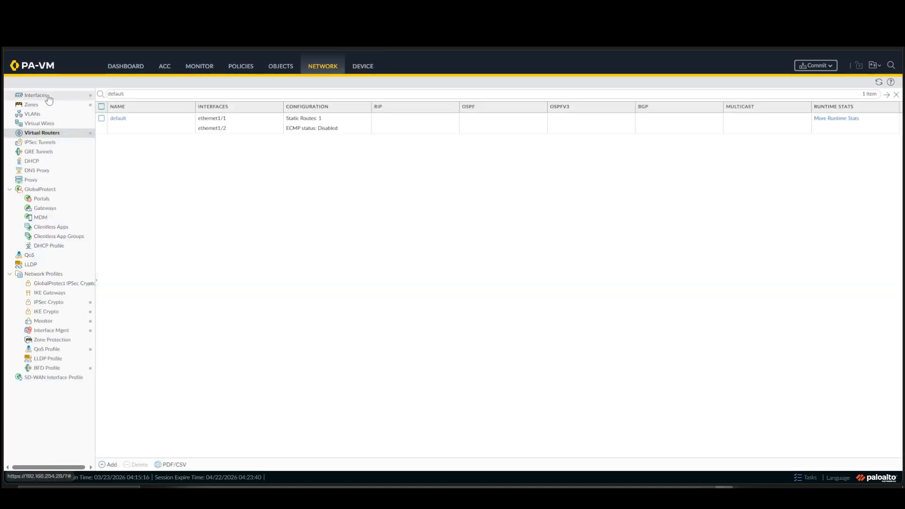
pyautogui.click(118, 119)
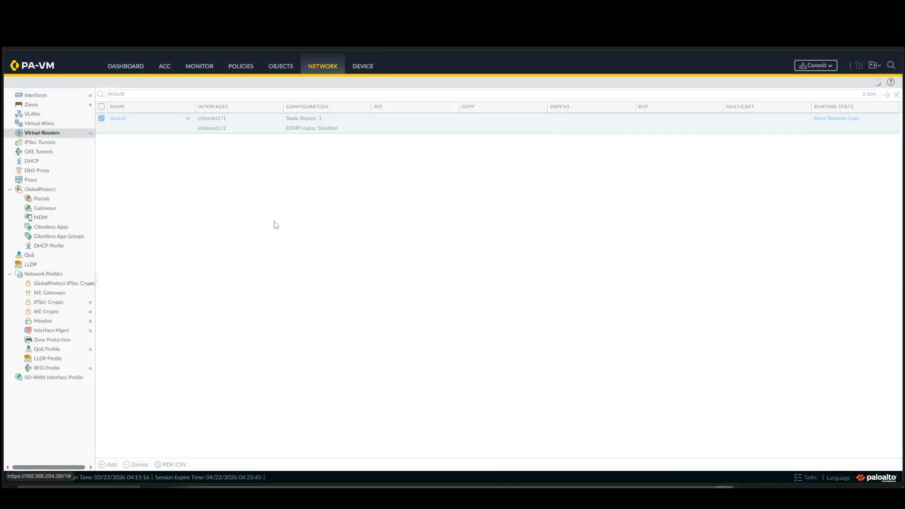
pyautogui.click(307, 187)
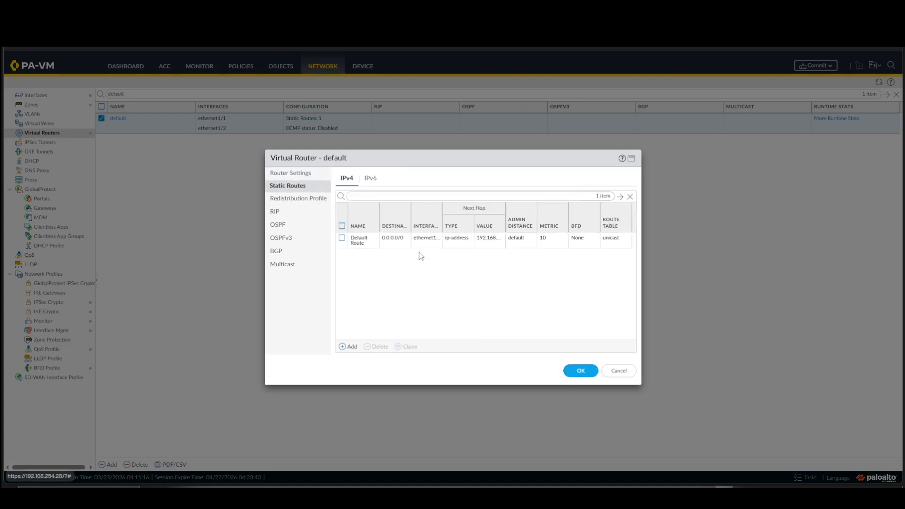
pyautogui.click(619, 371)
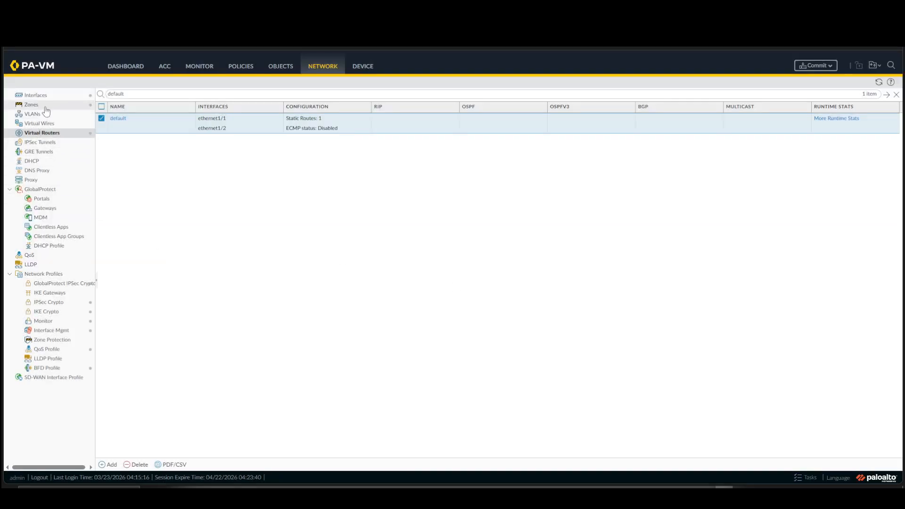
# - Open the passive firewall's ethernet1/3 interface for editing, at its comment
pyautogui.click(36, 95)
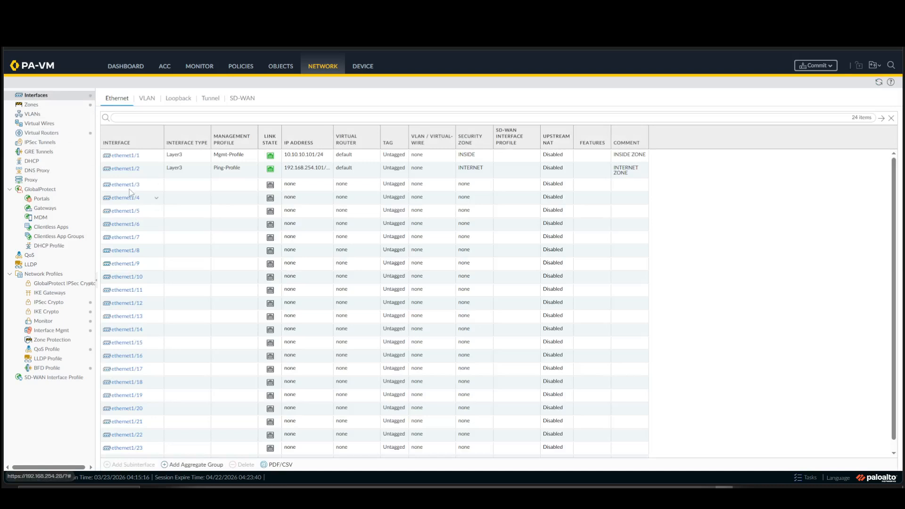
pyautogui.click(129, 188)
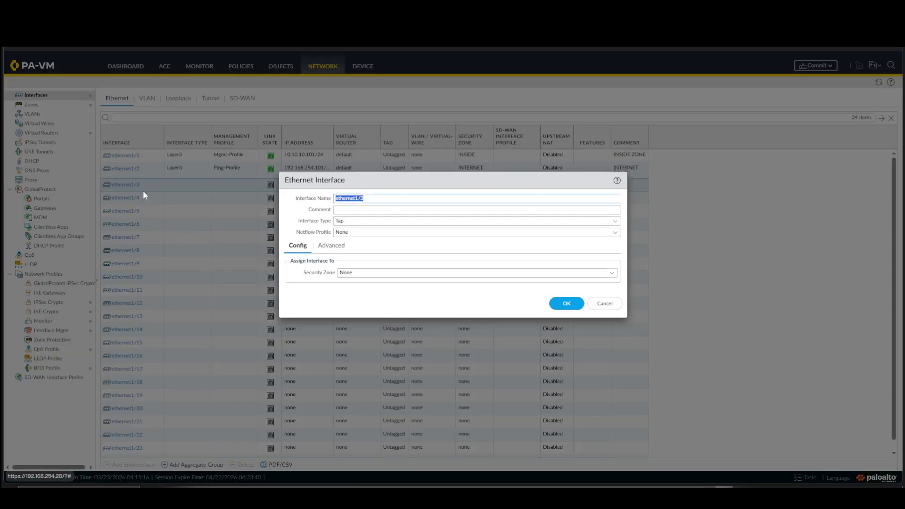
pyautogui.click(382, 213)
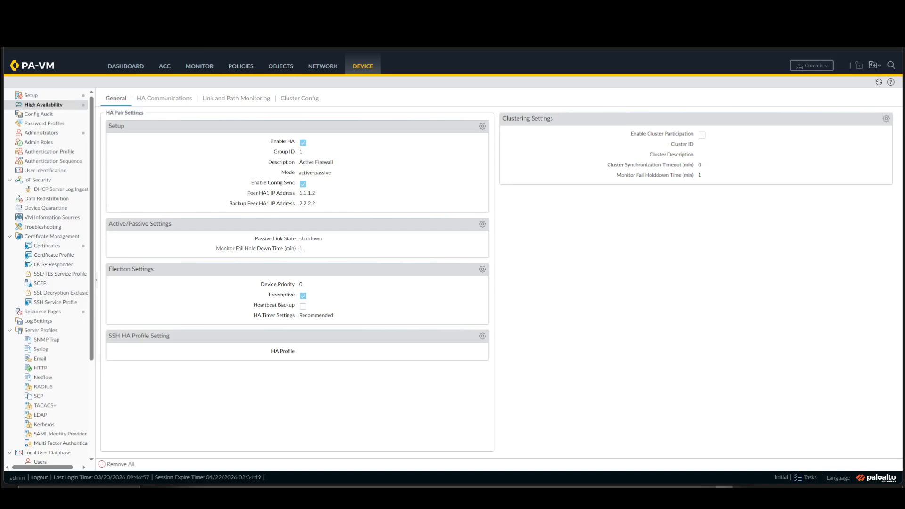
# - On the active firewall, copy the comment "HA1 - Control Link" from the ethernet1/3 interface and cancel its dialog
pyautogui.click(323, 66)
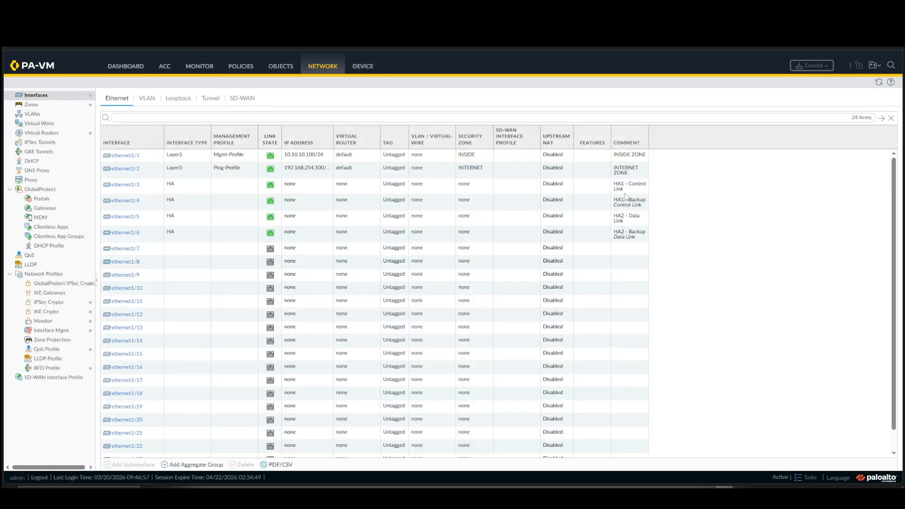
pyautogui.click(617, 188)
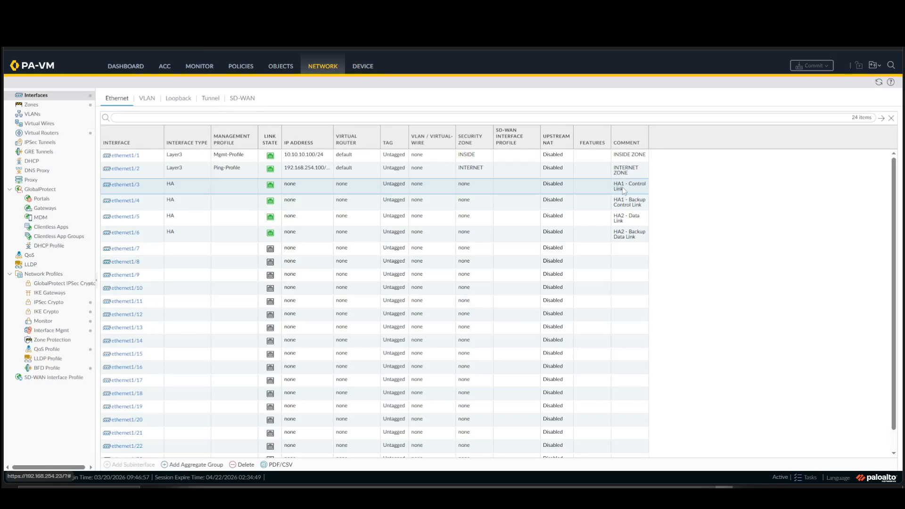
pyautogui.click(136, 185)
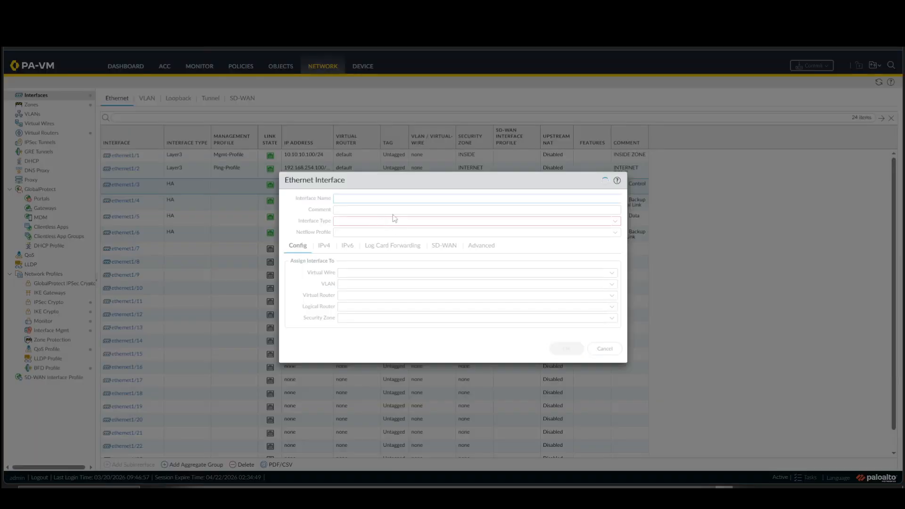
pyautogui.moveTo(413, 210); pyautogui.dragTo(310, 211)
pyautogui.hotkey('ctrl', 'c')
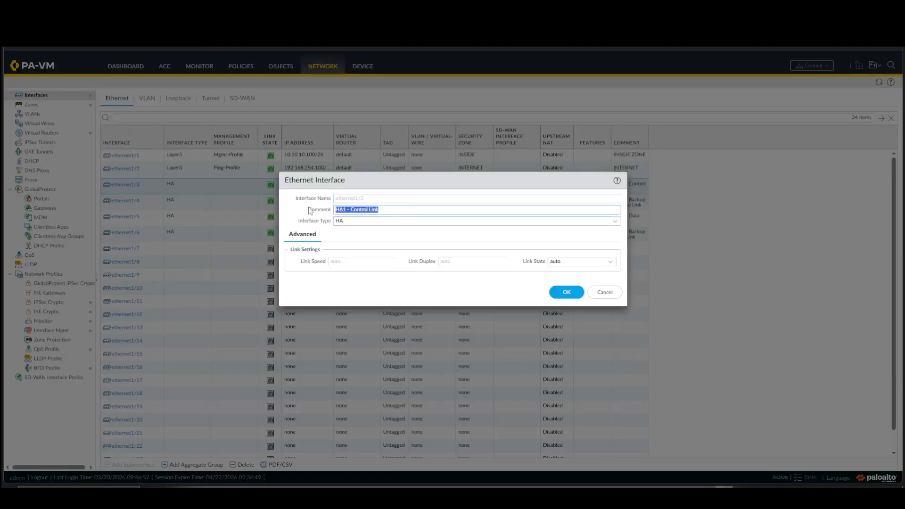
pyautogui.click(604, 292)
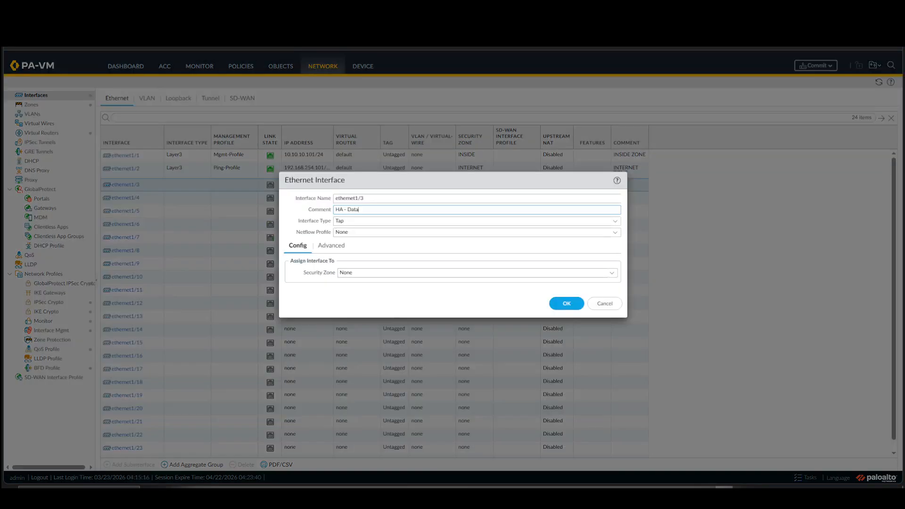
# - On the passive firewall, set ethernet1/3's comment to "HA1 - Control Link" and its interface type to HA
pyautogui.moveTo(386, 208); pyautogui.dragTo(311, 212)
pyautogui.hotkey('ctrl', 'v')
pyautogui.click(615, 222)
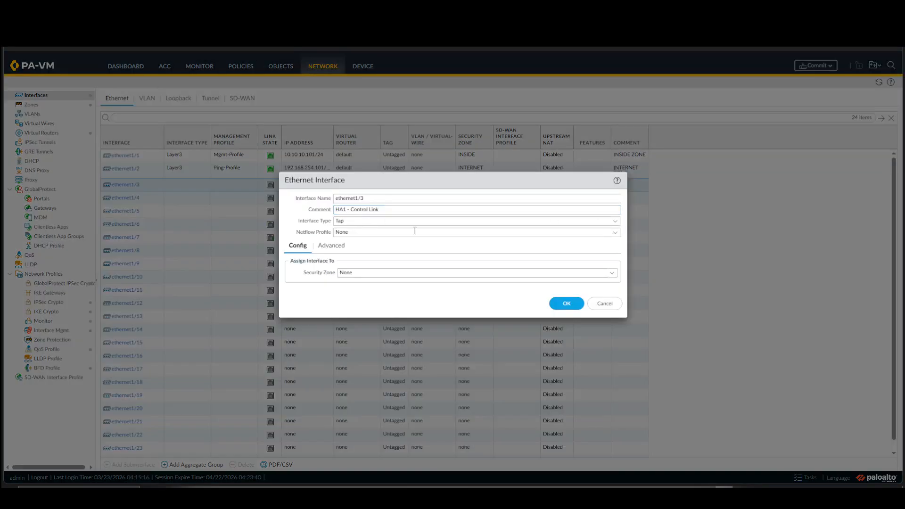
pyautogui.click(615, 221)
pyautogui.click(355, 250)
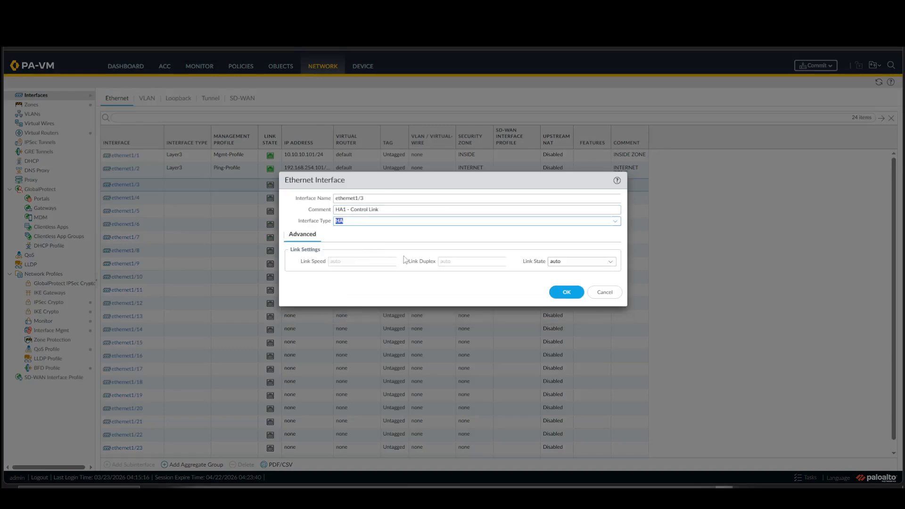
pyautogui.click(567, 292)
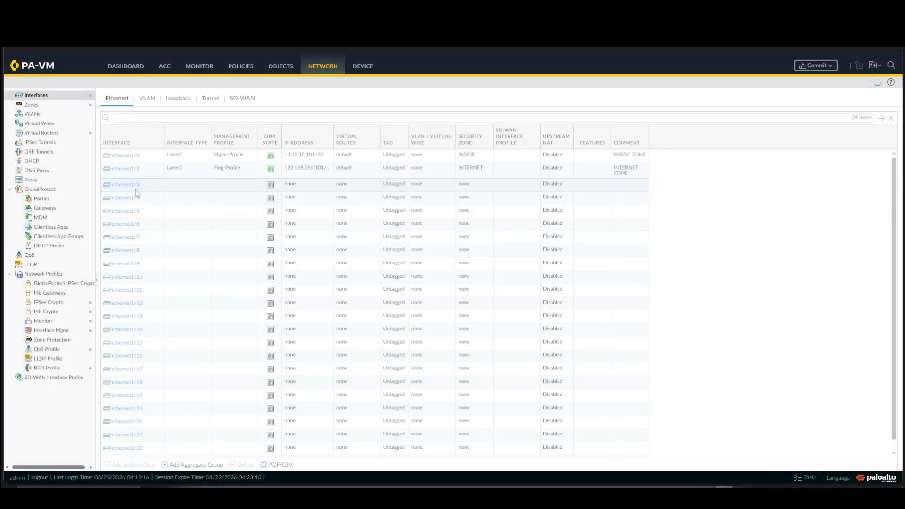
pyautogui.click(125, 184)
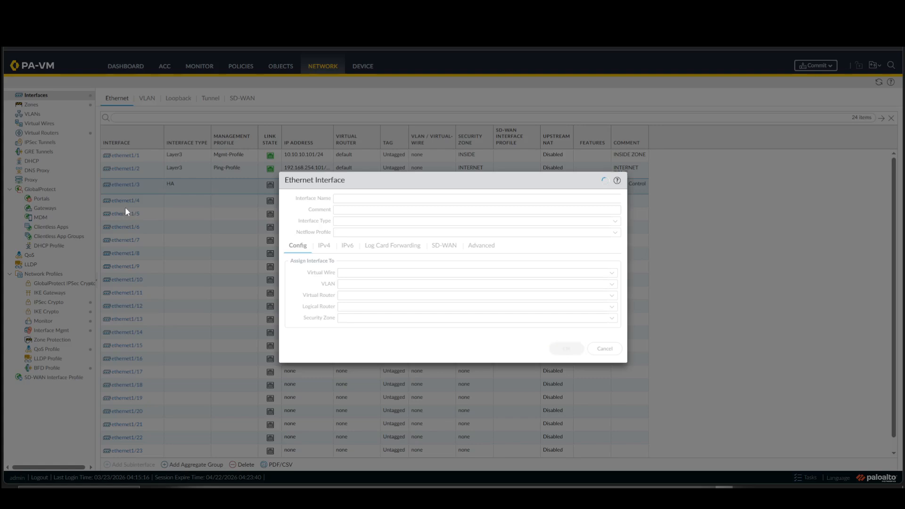
pyautogui.click(609, 297)
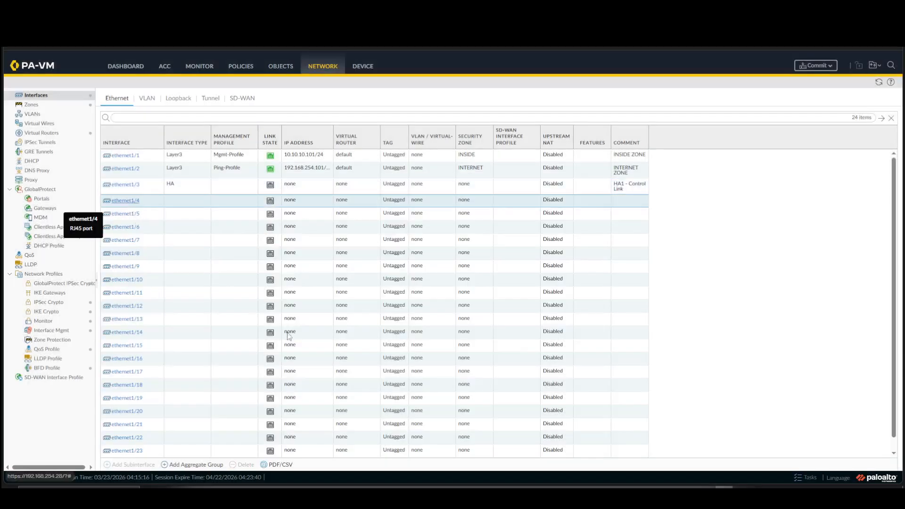
# - Give the passive firewall's ethernet1/4 the comment "HA1 - Backup Control Link" and the interface type HA
pyautogui.click(125, 201)
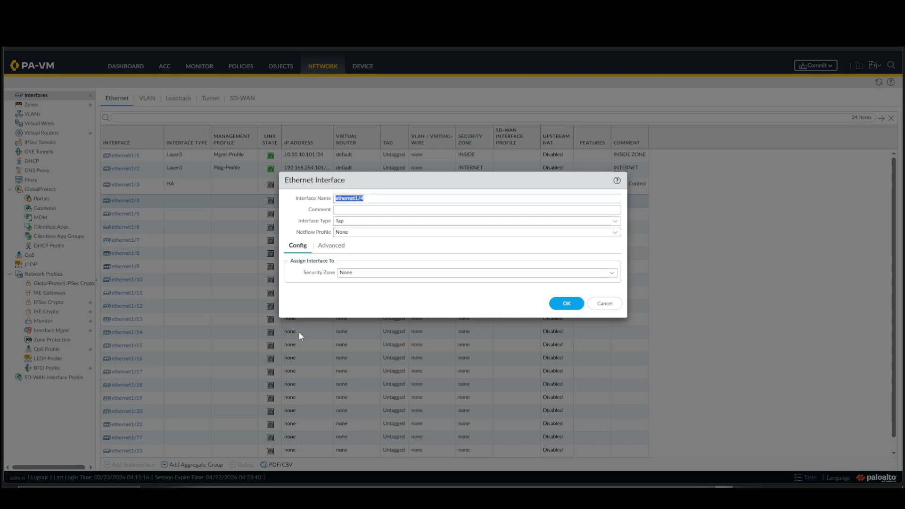
pyautogui.click(387, 208)
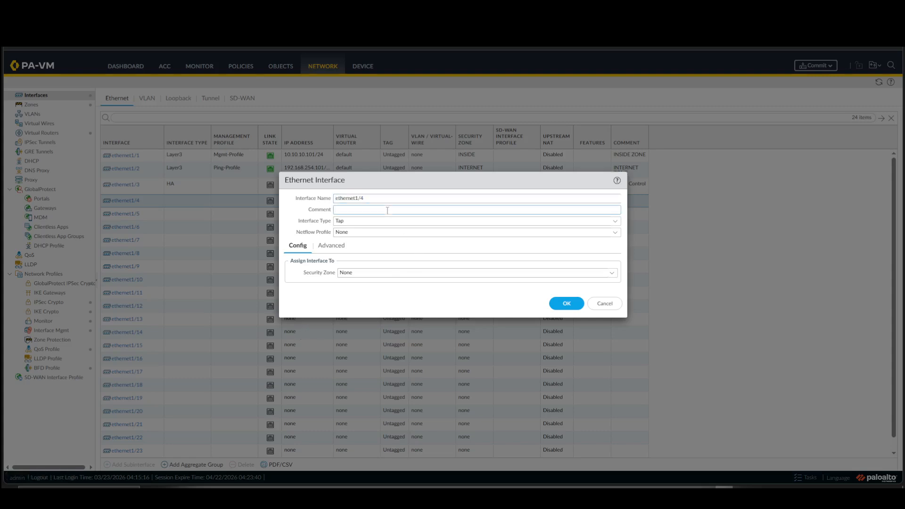
pyautogui.hotkey('ctrl', 'v')
pyautogui.click(351, 210)
pyautogui.write('Backup')
pyautogui.click(615, 221)
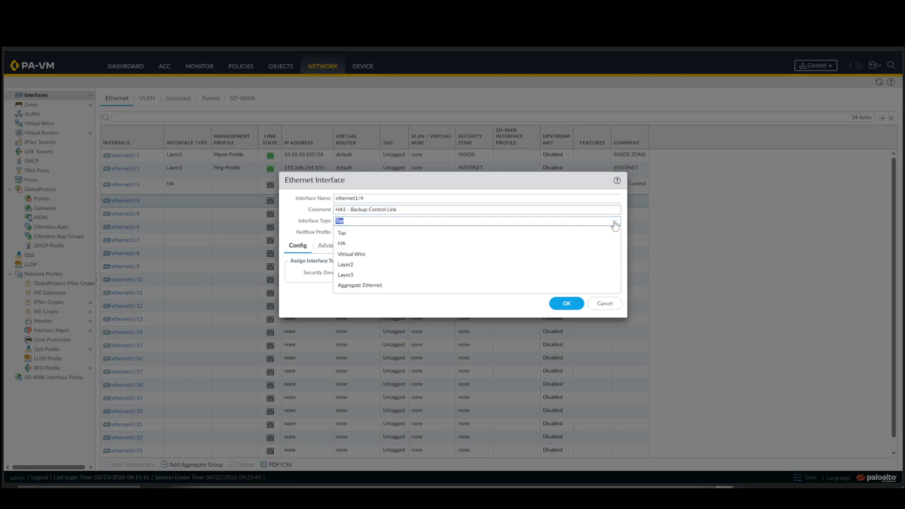
pyautogui.click(364, 248)
pyautogui.click(567, 293)
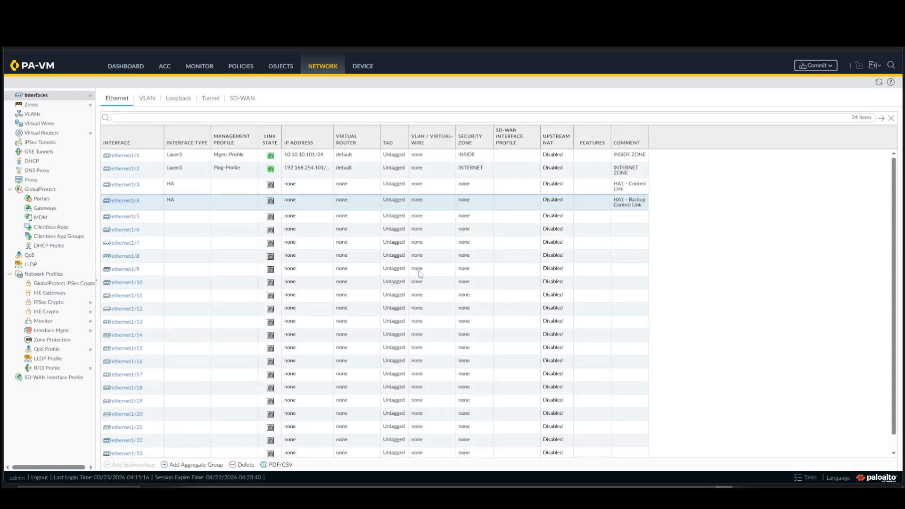
# - Give the passive firewall's ethernet1/5 the comment "HA2 - Data Link" and the interface type HA, copying the comment before saving
pyautogui.click(136, 220)
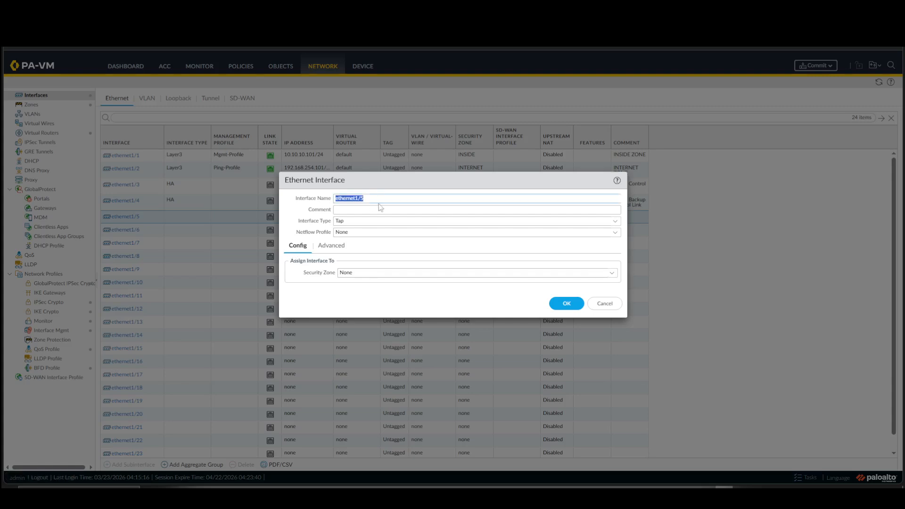
pyautogui.click(378, 210)
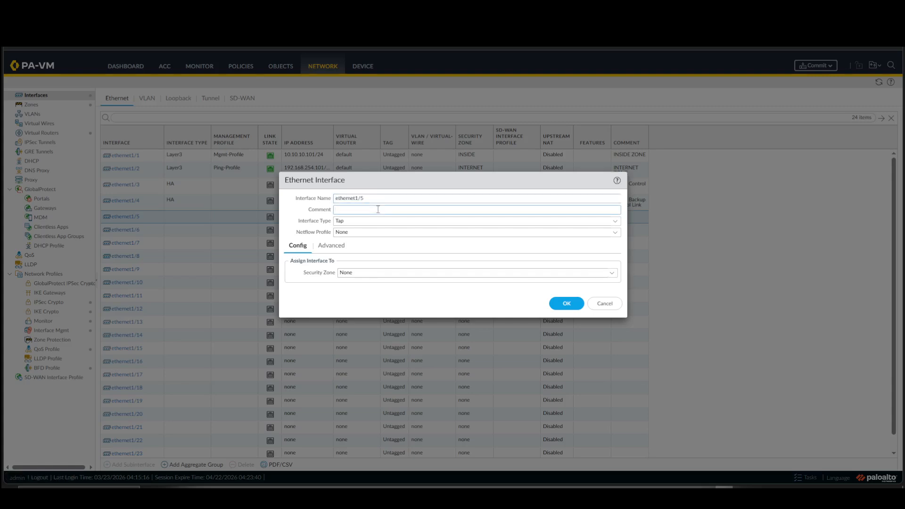
pyautogui.write('HA1 - Control Link')
pyautogui.press('BackSpace')
pyautogui.write('2')
pyautogui.doubleClick(360, 210)
pyautogui.write('Data Link')
pyautogui.click(615, 221)
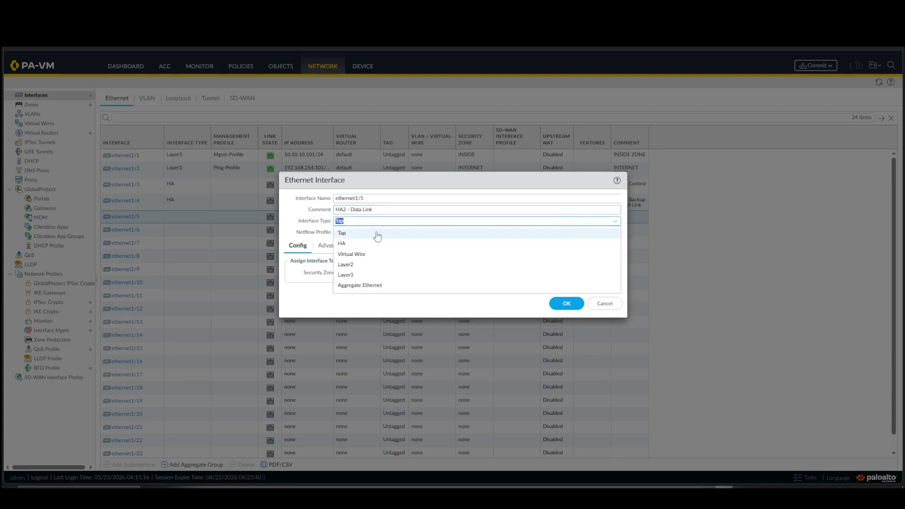
pyautogui.click(365, 243)
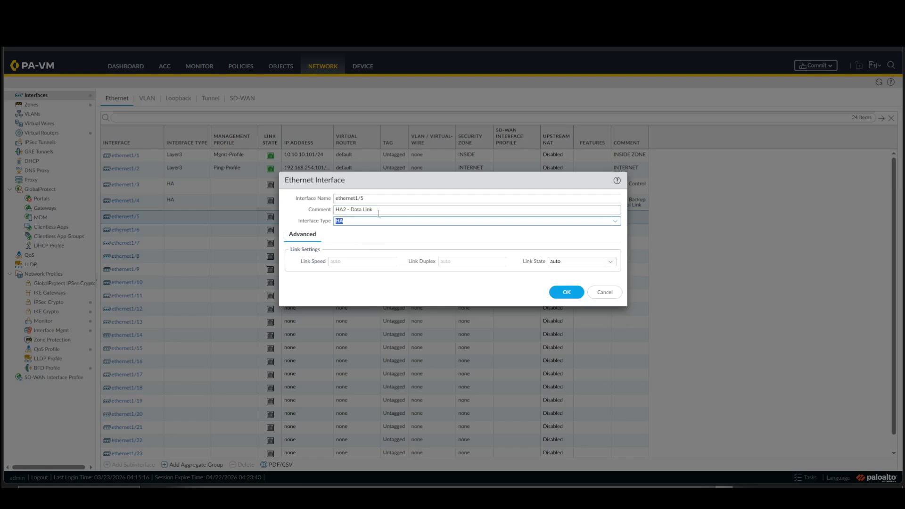
pyautogui.moveTo(379, 210); pyautogui.dragTo(329, 210)
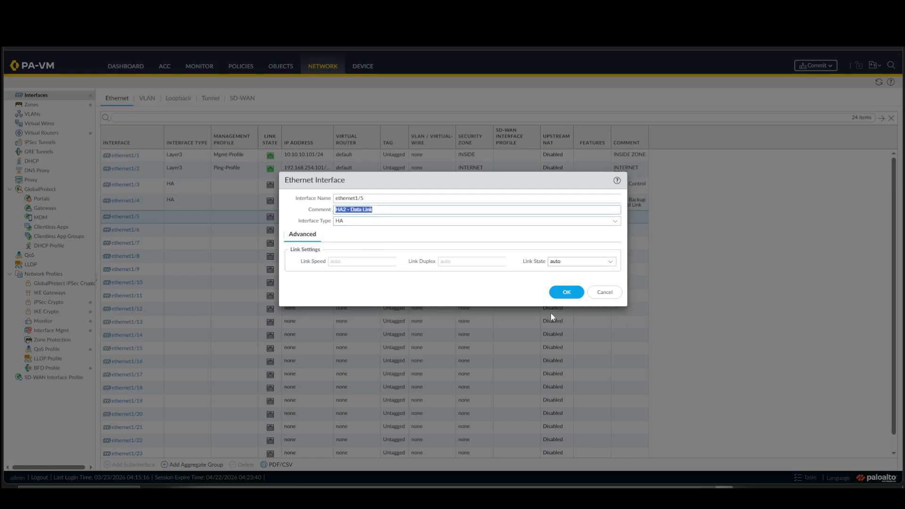
pyautogui.click(566, 293)
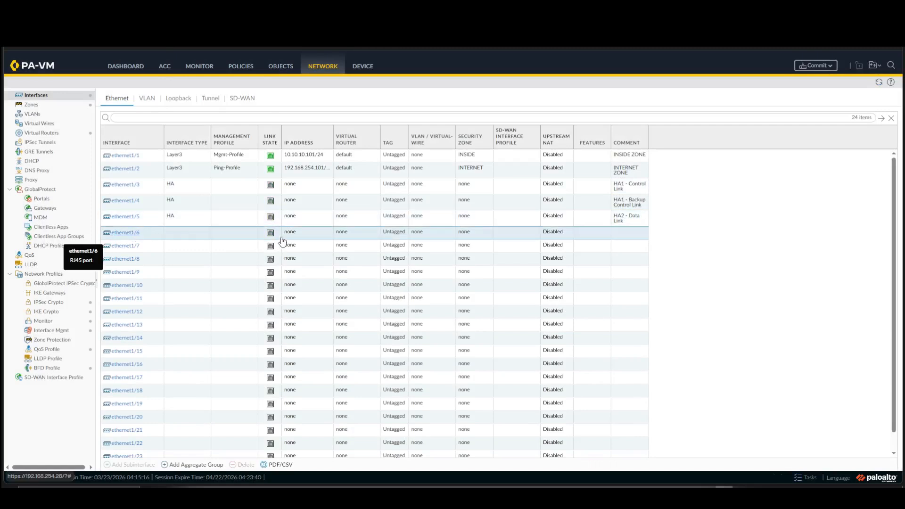
# - Give the passive firewall's ethernet1/6 the comment "HA2 - Backup Data Link" and the interface type HA
pyautogui.click(127, 233)
pyautogui.click(386, 210)
pyautogui.write('HA2 - Data Link')
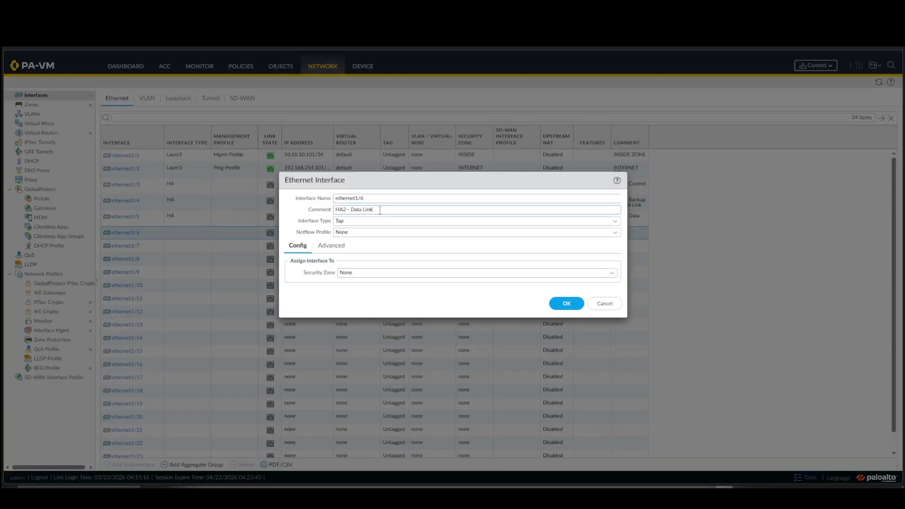
pyautogui.write(' Backup')
pyautogui.click(614, 221)
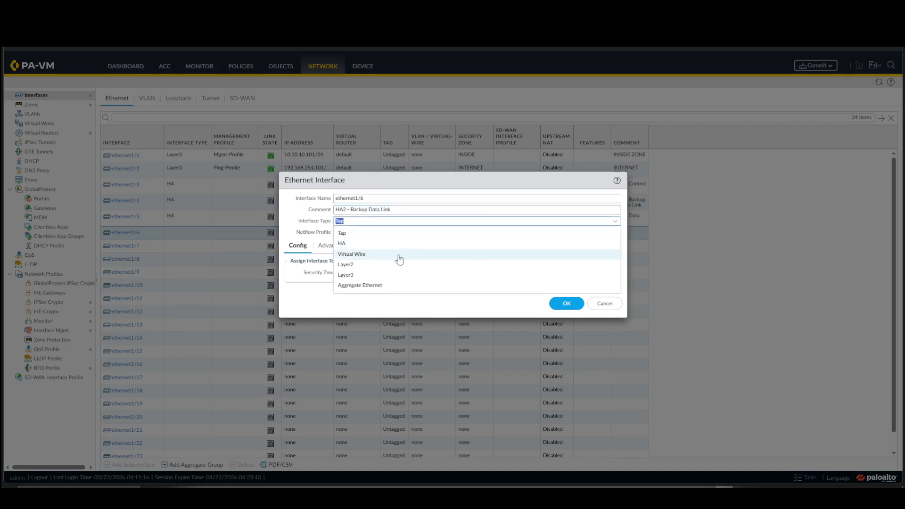
pyautogui.click(399, 258)
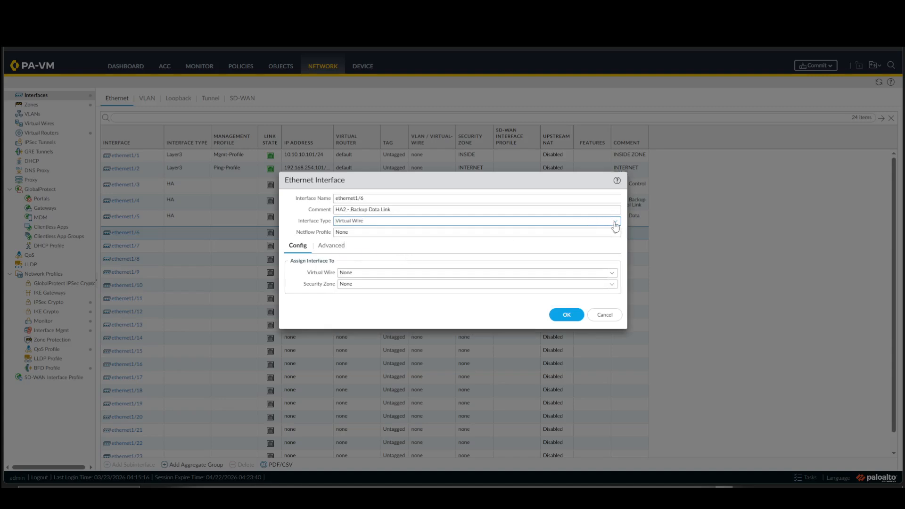
pyautogui.click(613, 222)
pyautogui.click(382, 245)
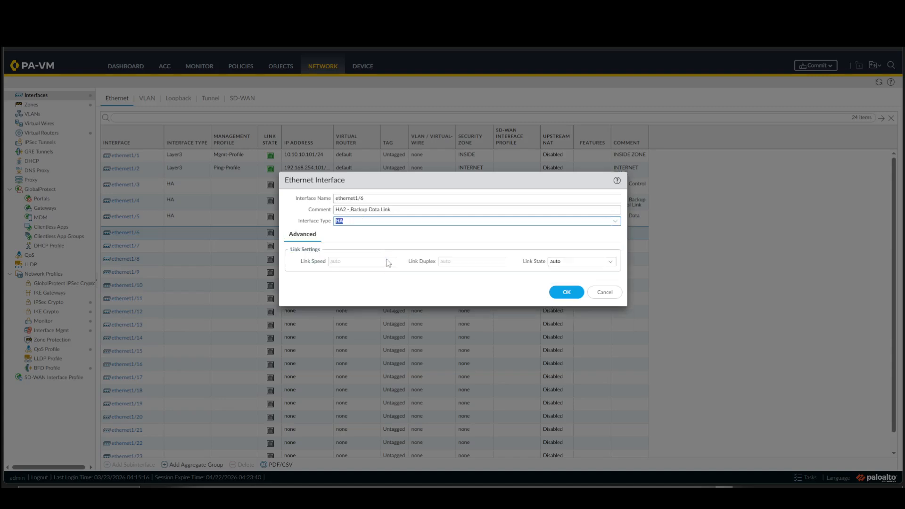
pyautogui.click(552, 293)
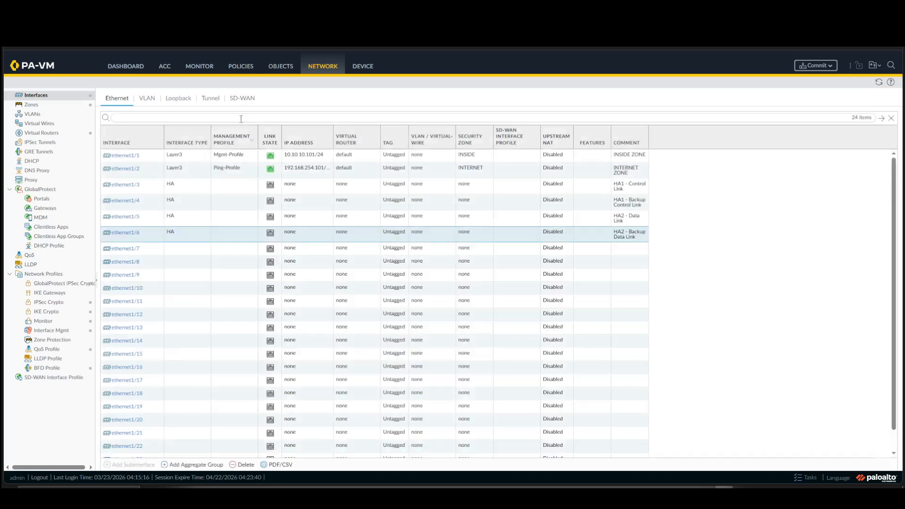
# - Configure the passive firewall's HA1 control link on port ethernet1/3 with address 1.1.1.2 and netmask 255.255.255.0
pyautogui.click(359, 65)
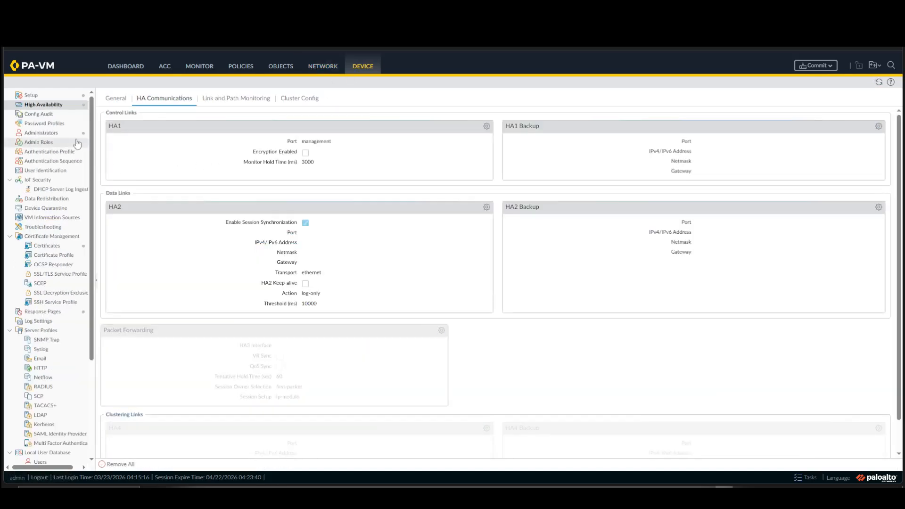
pyautogui.click(486, 126)
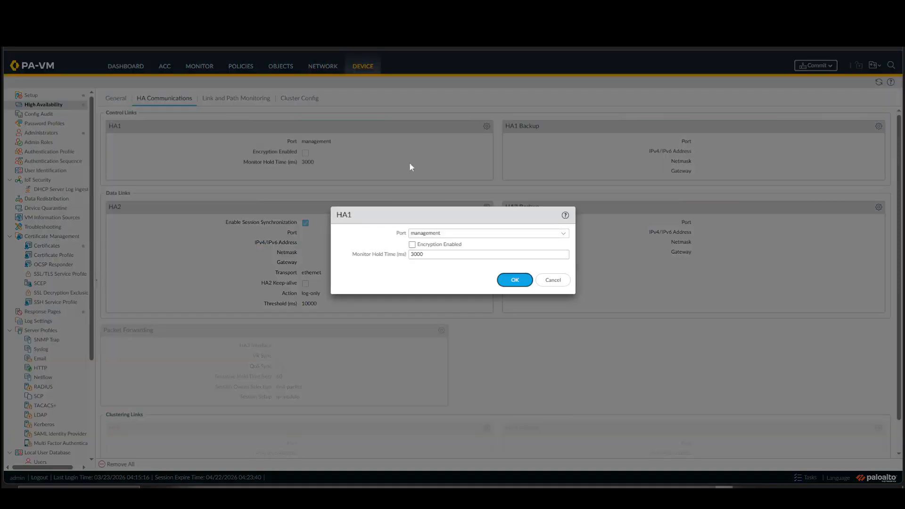
pyautogui.click(563, 237)
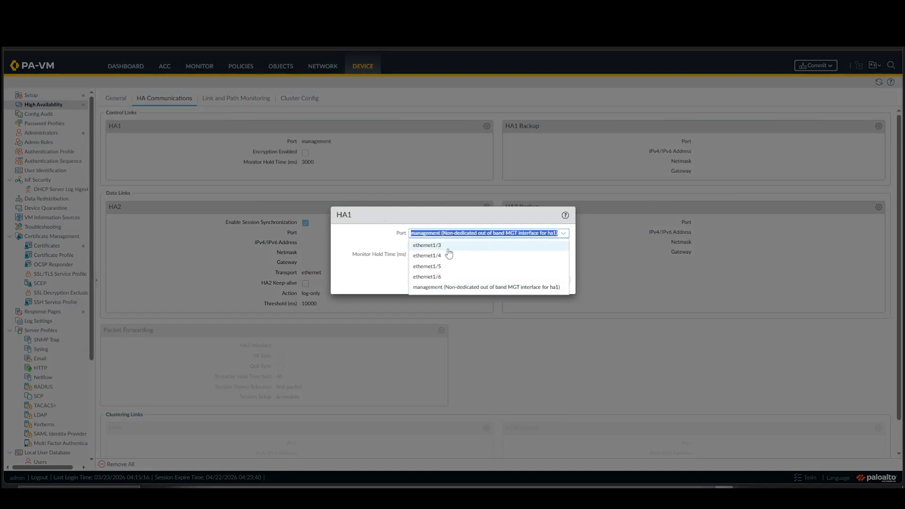
pyautogui.click(471, 252)
pyautogui.click(485, 246)
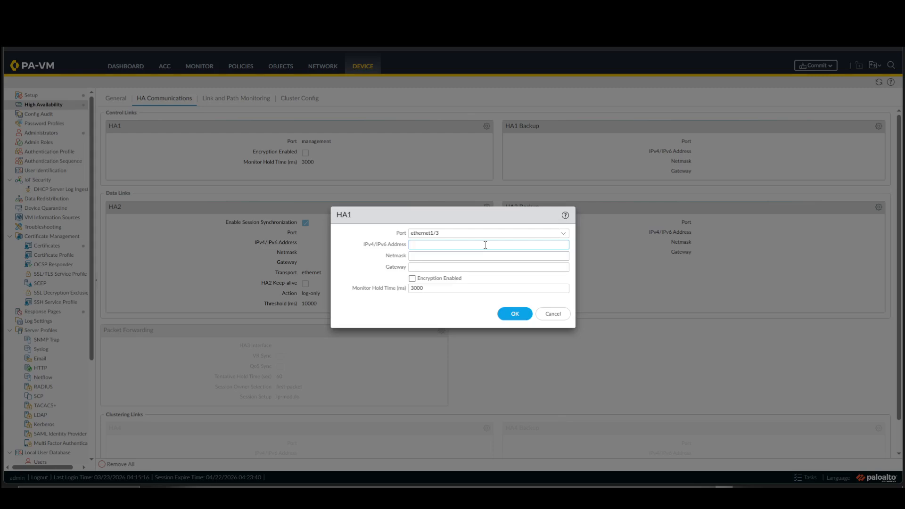
pyautogui.write('1.1.1')
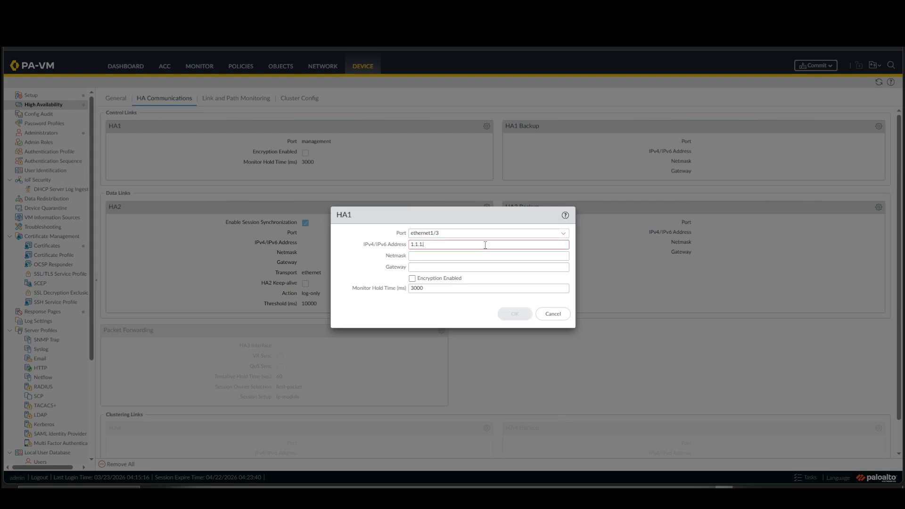
pyautogui.write('.2')
pyautogui.press('Tab')
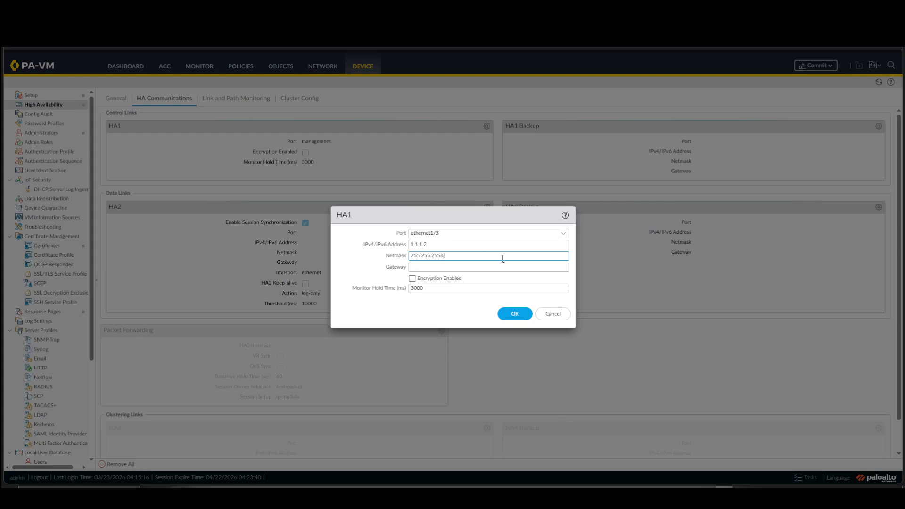
pyautogui.click(504, 312)
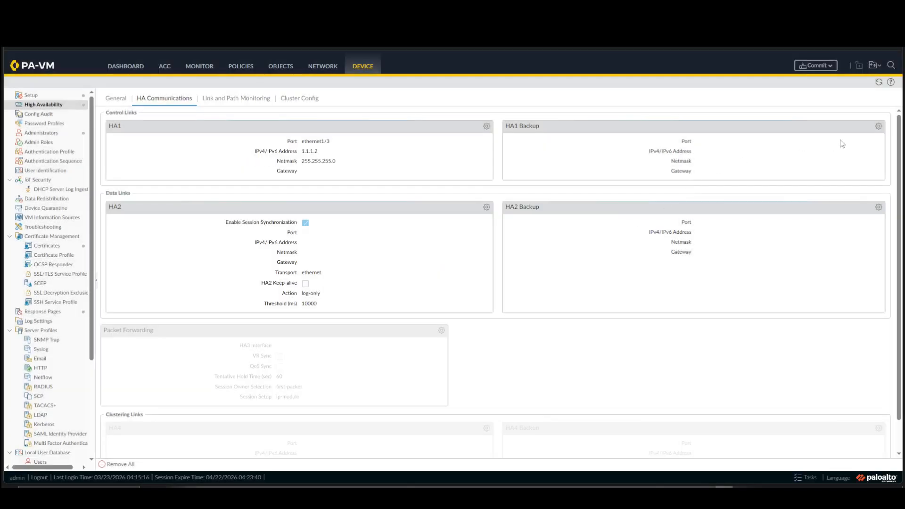
# - Configure the passive firewall's HA1 Backup link on port ethernet1/4 with address 2.2.2.2 and netmask 255.255.255.0
pyautogui.click(879, 127)
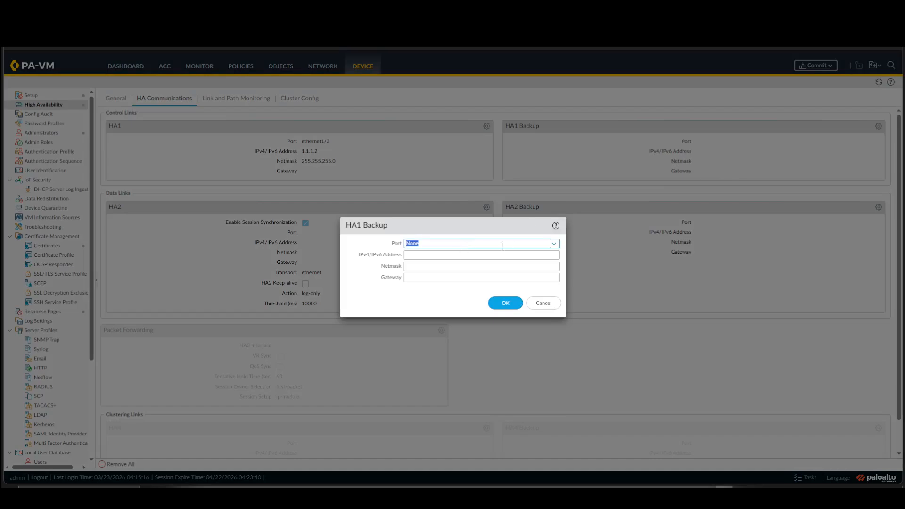
pyautogui.click(556, 244)
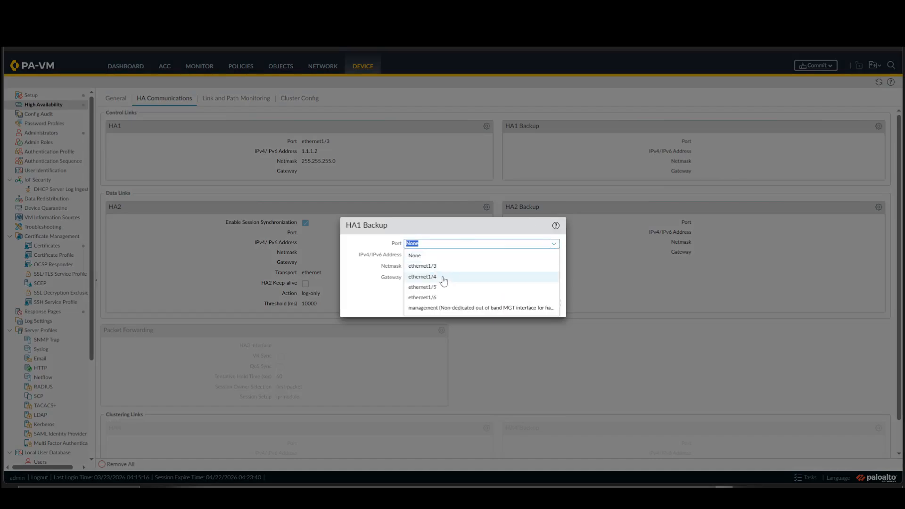
pyautogui.click(444, 277)
pyautogui.click(460, 254)
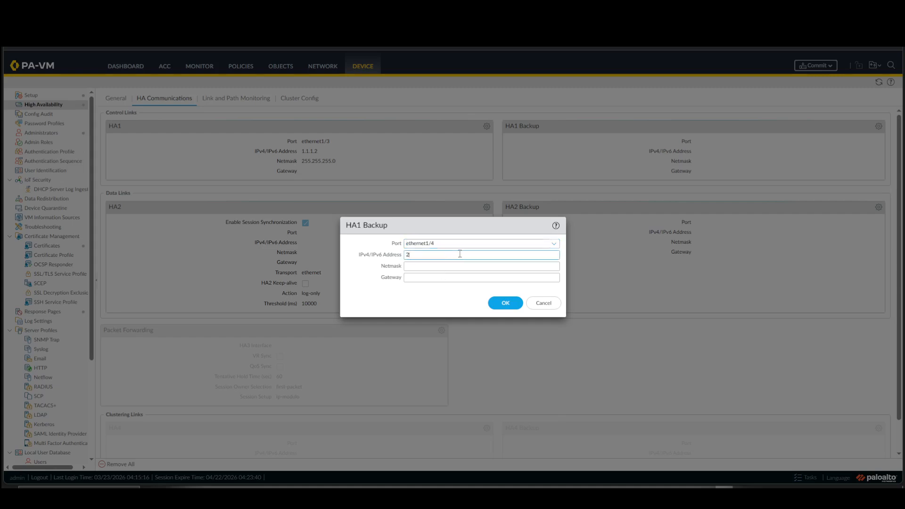
pyautogui.write('2.2.2')
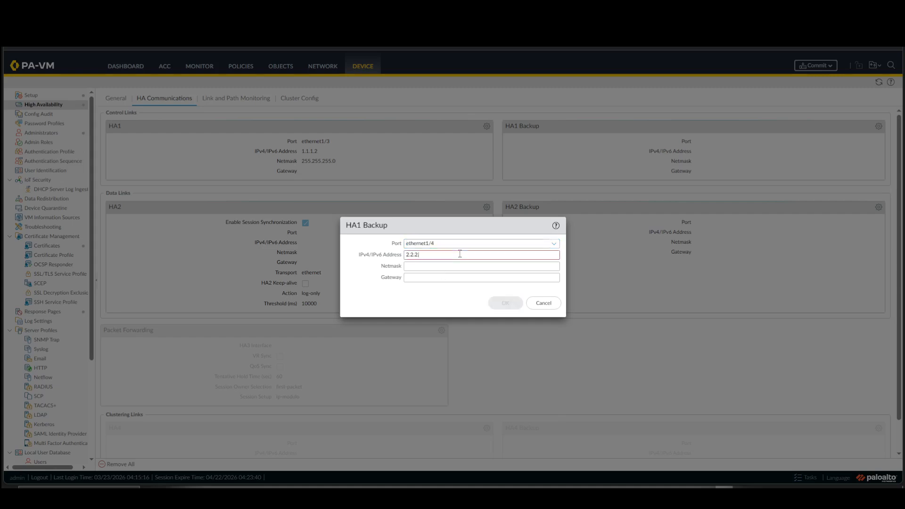
pyautogui.write('.2')
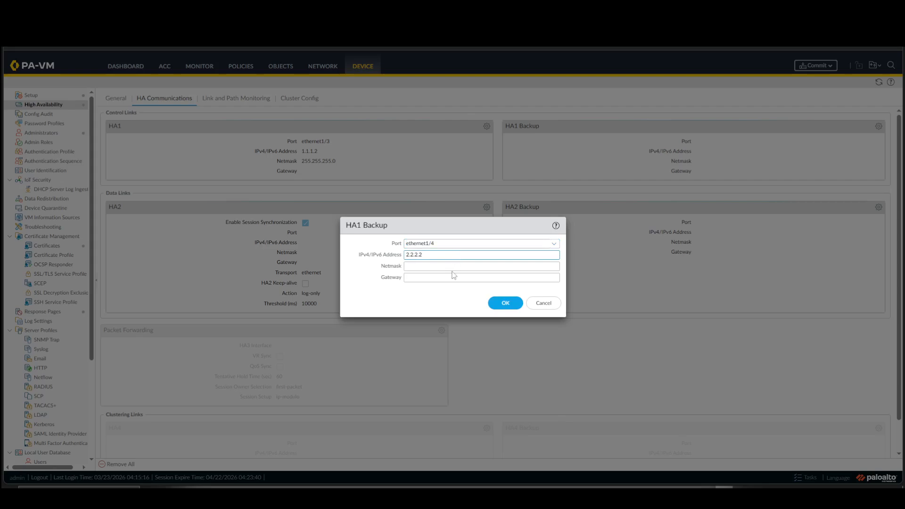
pyautogui.click(453, 267)
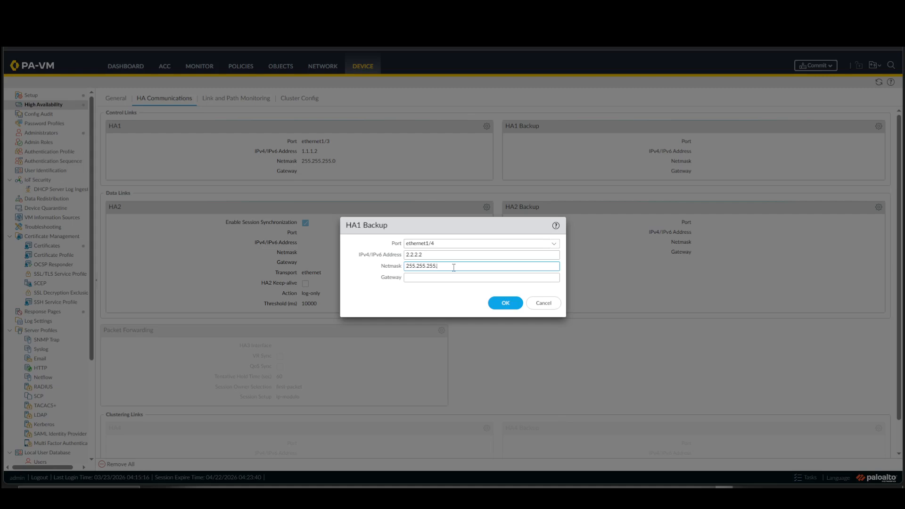
pyautogui.click(498, 303)
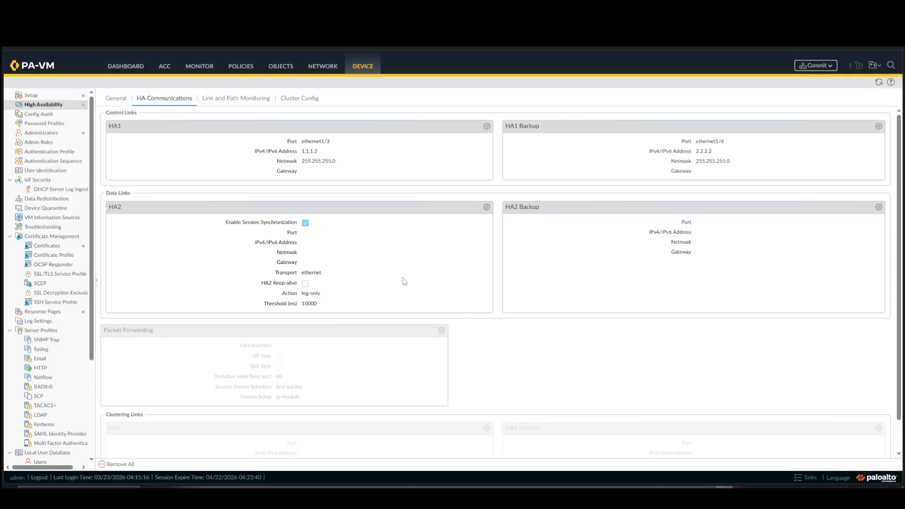
# - Assign port ethernet1/5 to the passive firewall's HA2 data link, keeping session synchronization enabled and the ethernet transport
pyautogui.click(487, 207)
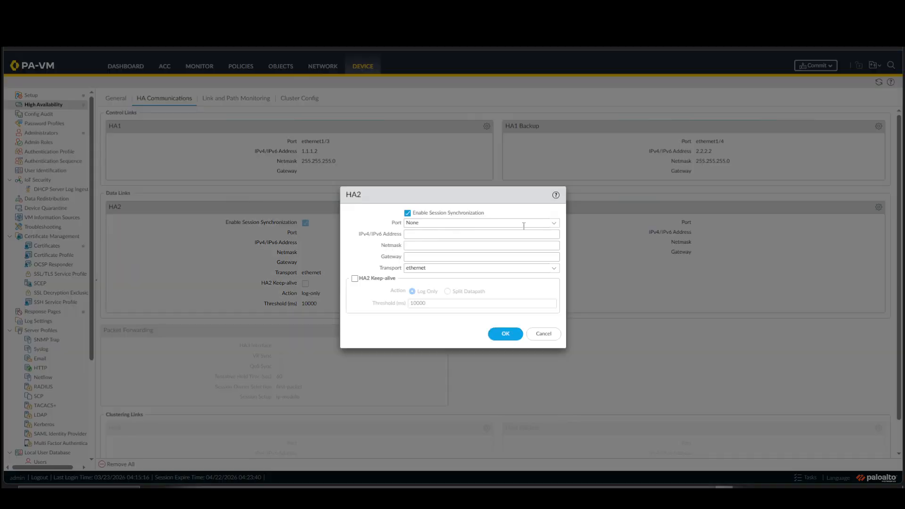
pyautogui.click(554, 223)
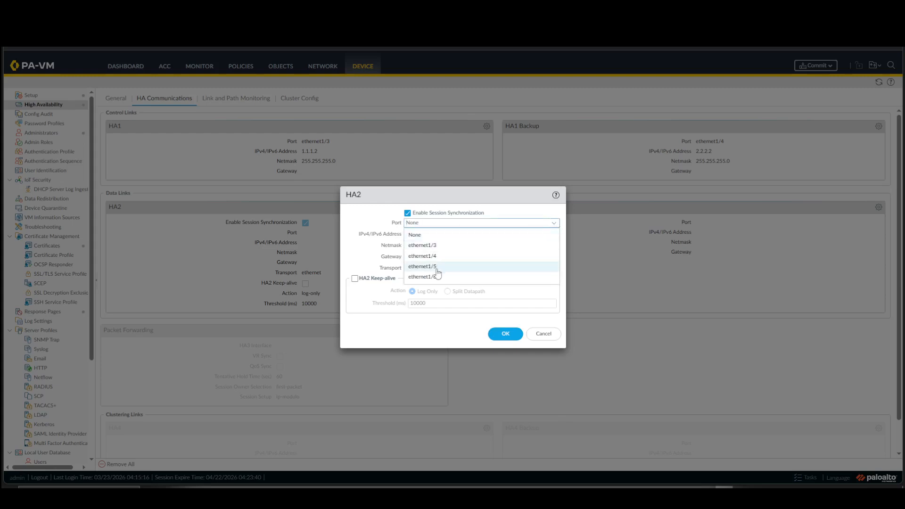
pyautogui.click(437, 267)
pyautogui.click(504, 333)
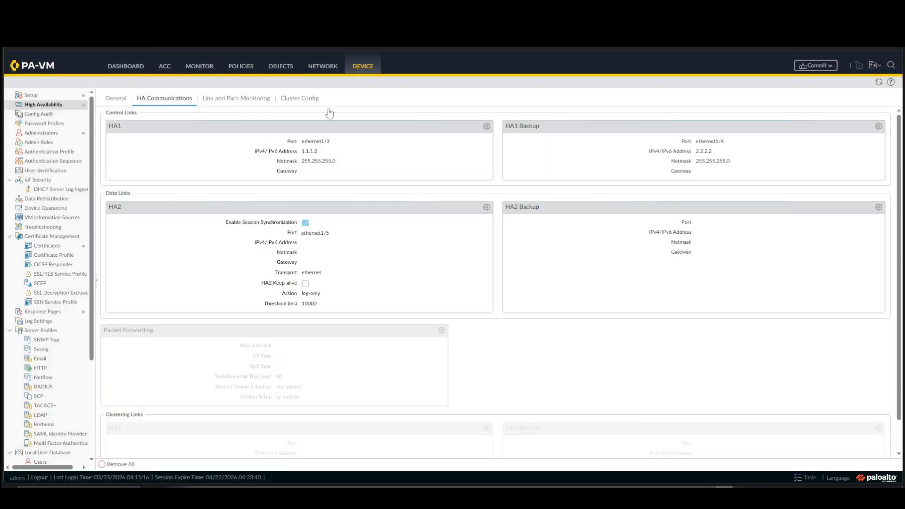
# - Assign port ethernet1/6 to the passive firewall's HA2 Backup data link
pyautogui.click(879, 207)
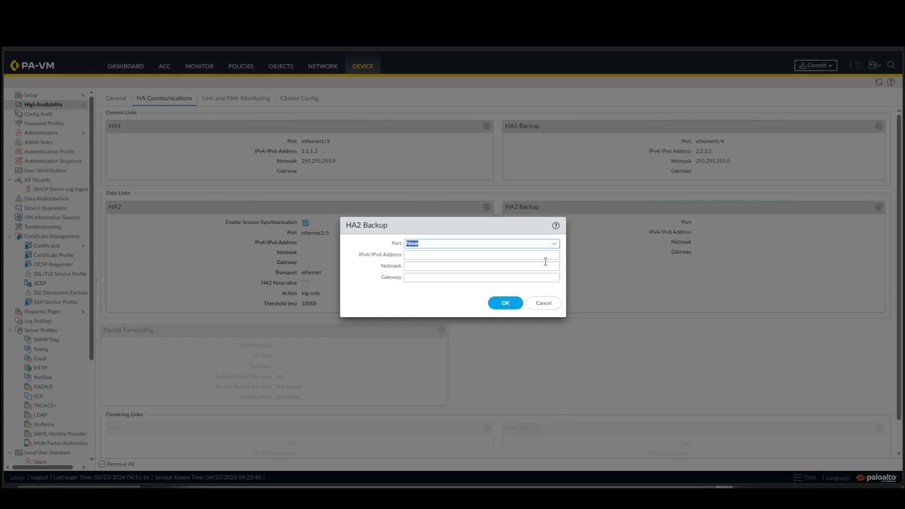
pyautogui.click(552, 243)
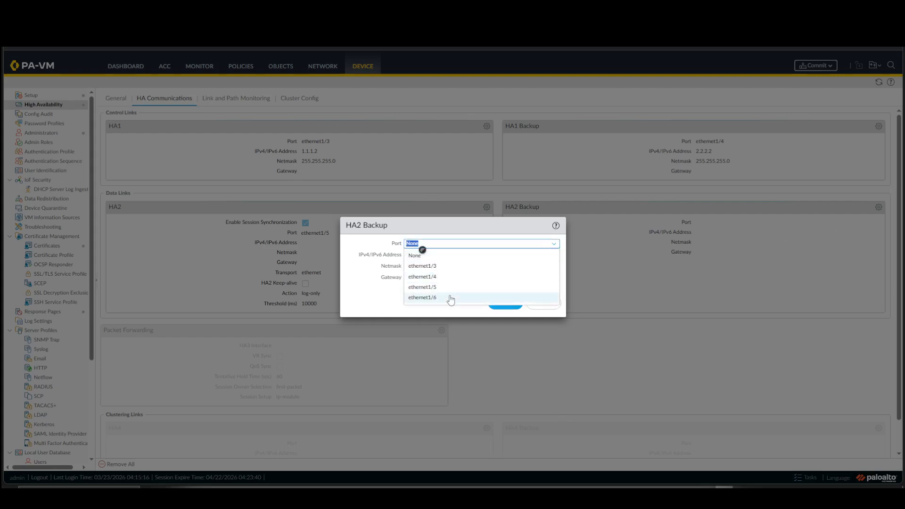
pyautogui.click(451, 299)
pyautogui.click(493, 304)
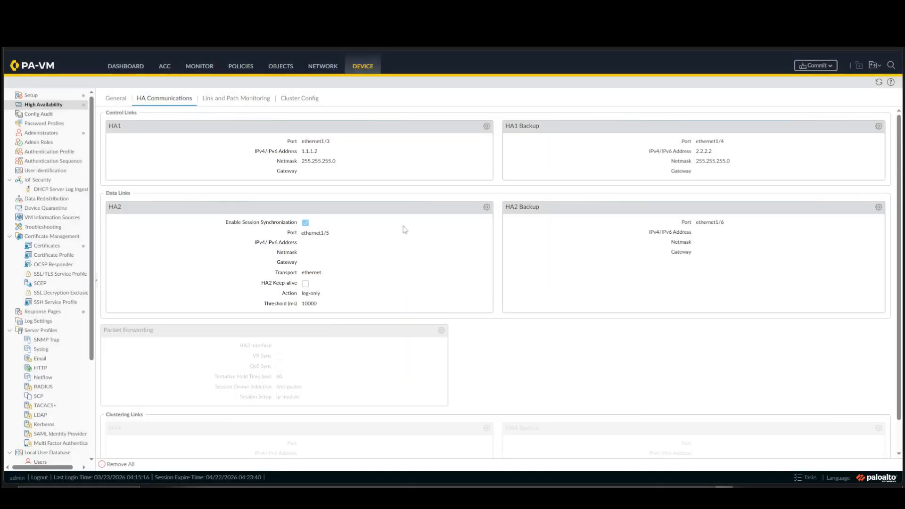
# - Add an enabled link monitoring group named "Control-Link Group" with failure condition Any and interfaces ethernet1/3 and ethernet1/4 on the passive firewall
pyautogui.click(240, 100)
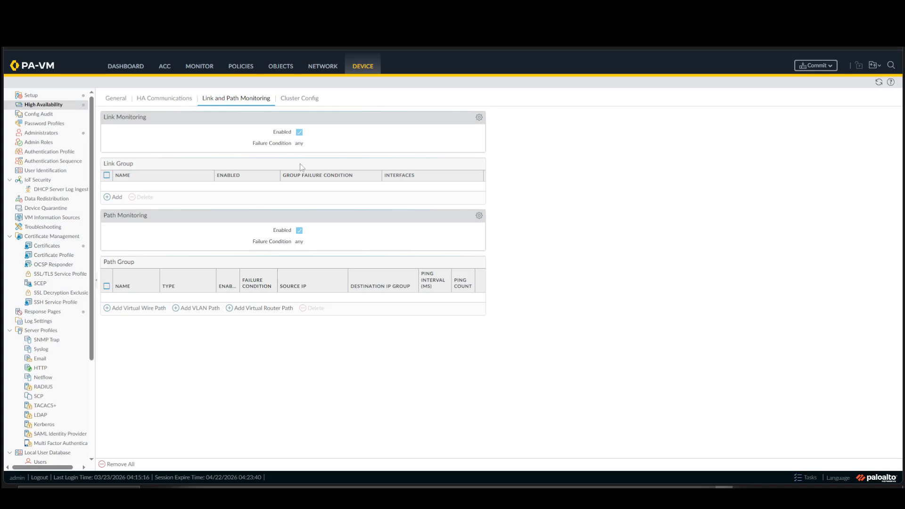
pyautogui.click(108, 197)
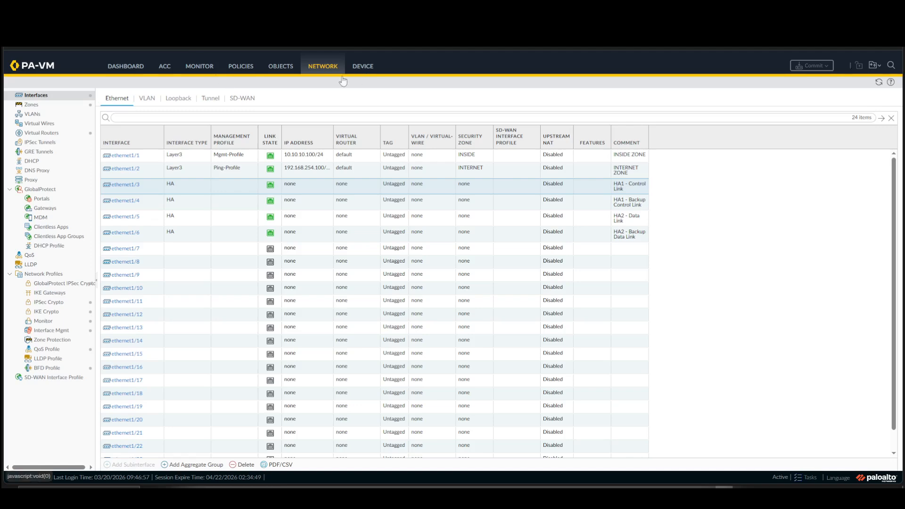
pyautogui.click(363, 66)
pyautogui.click(233, 99)
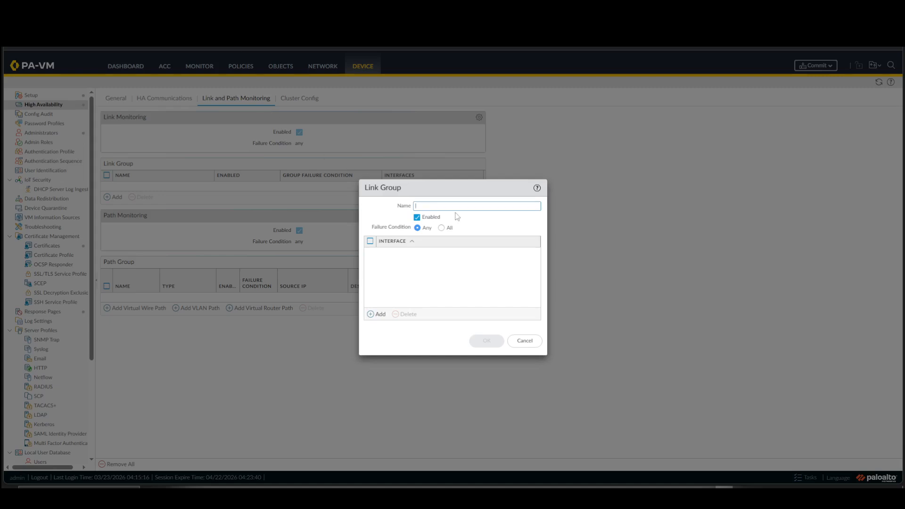
pyautogui.write('Control')
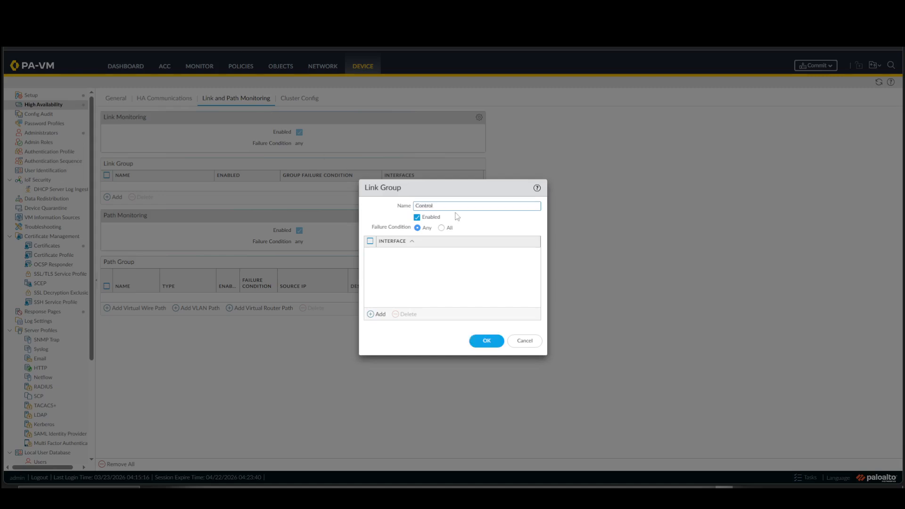
pyautogui.write('-Link Group')
pyautogui.click(373, 315)
pyautogui.click(414, 286)
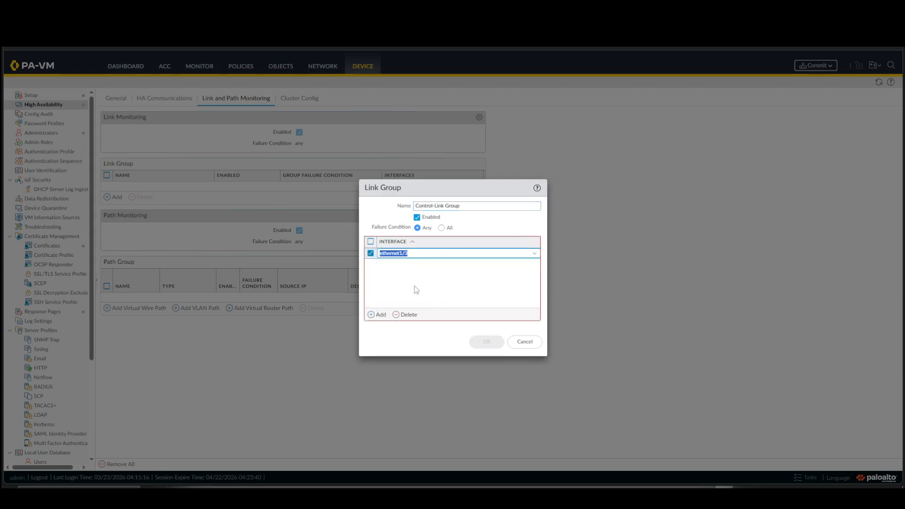
pyautogui.click(372, 315)
pyautogui.click(415, 307)
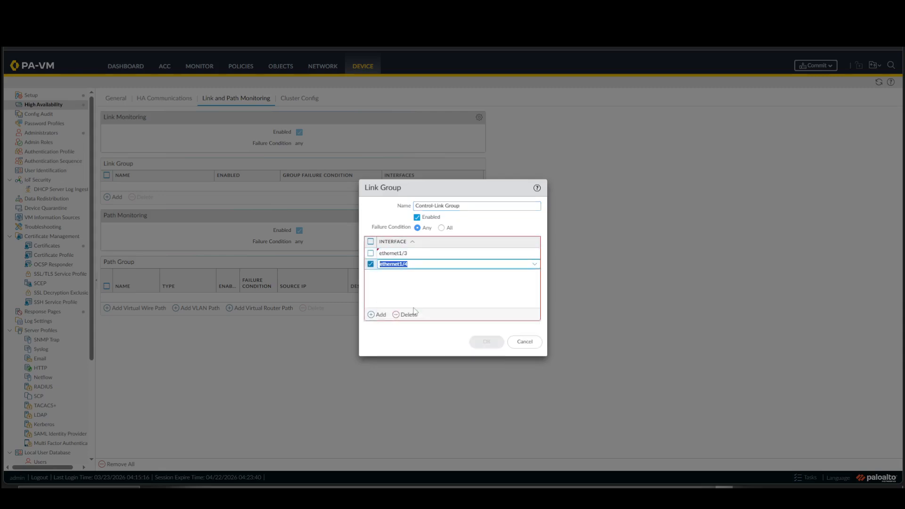
pyautogui.click(473, 343)
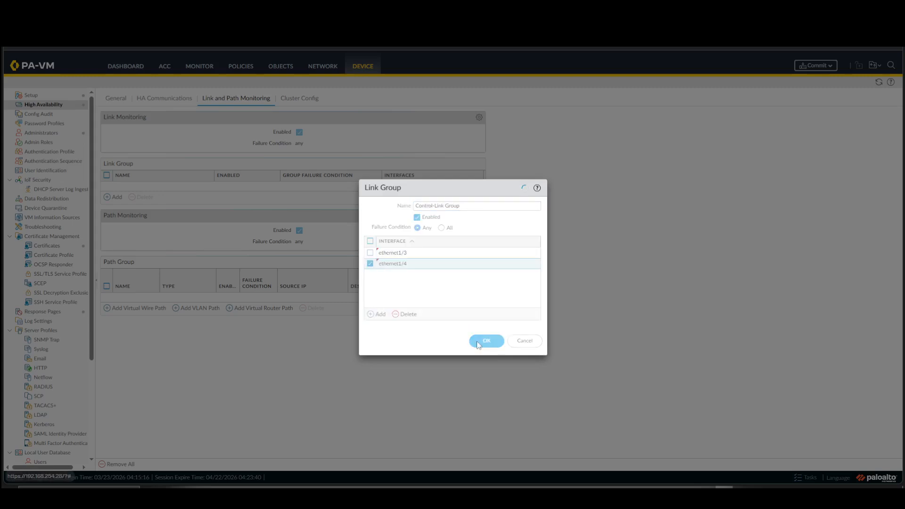
# - Add an enabled link monitoring group named "Data-Link Group" with failure condition Any and interfaces ethernet1/5 and ethernet1/6
pyautogui.click(121, 209)
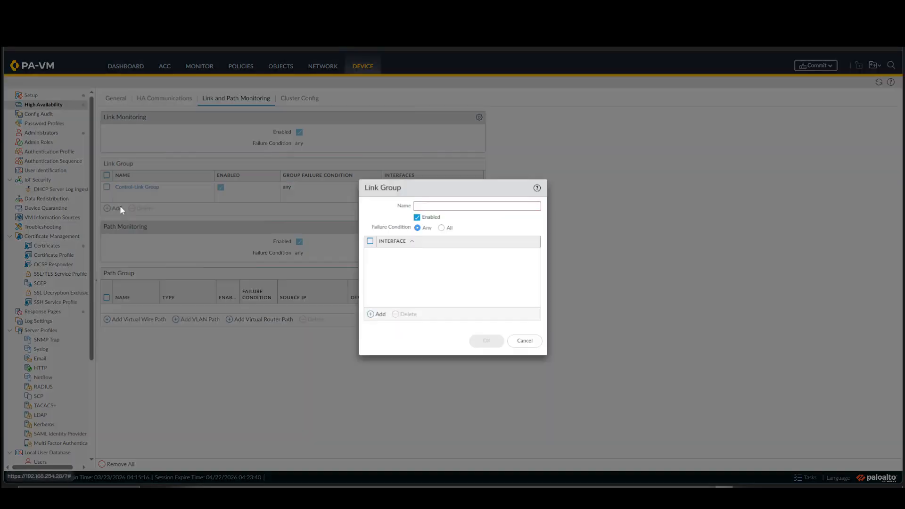
pyautogui.write('Data-Link Group')
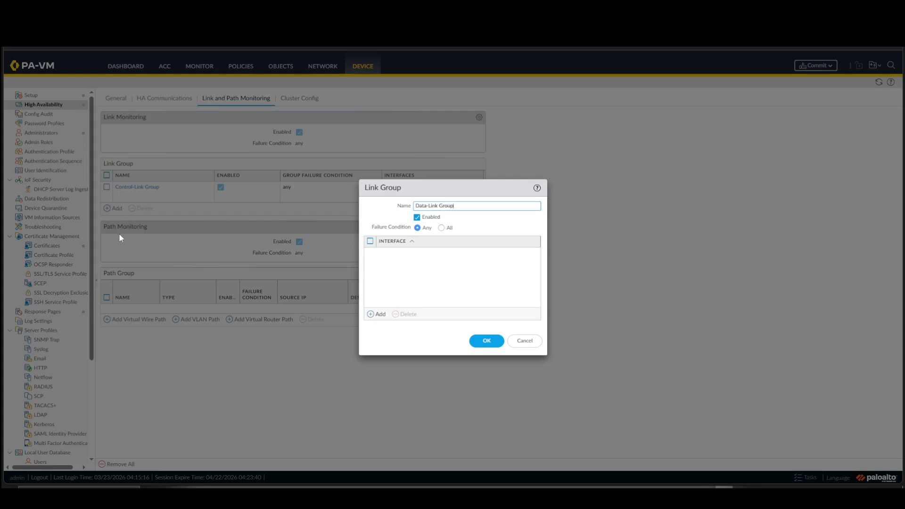
pyautogui.click(380, 314)
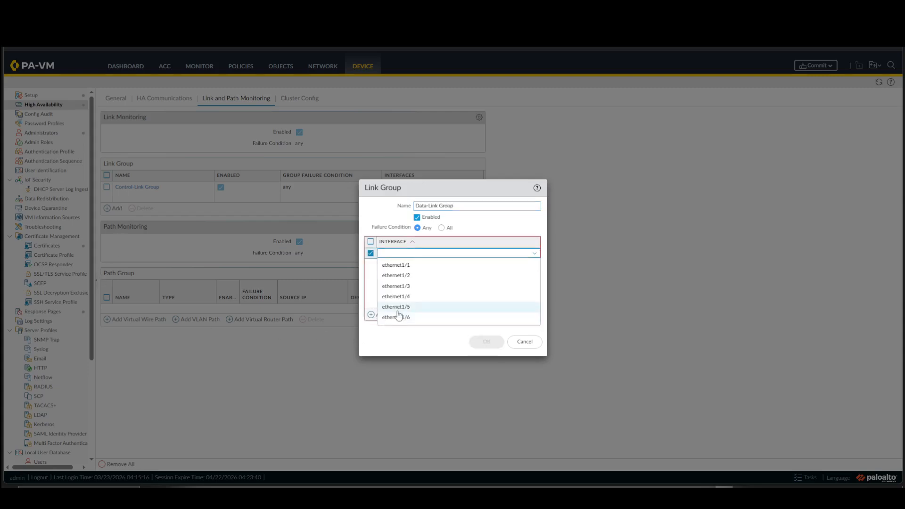
pyautogui.click(397, 317)
pyautogui.click(380, 314)
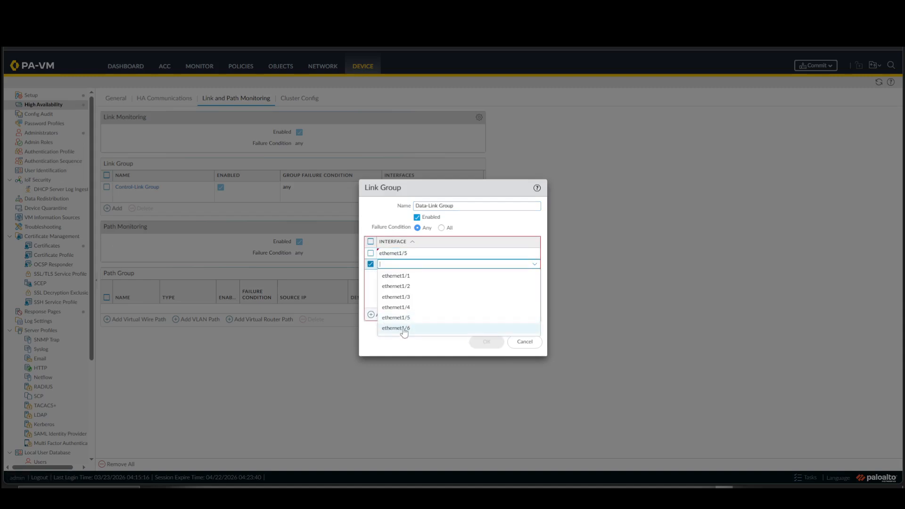
pyautogui.click(403, 329)
pyautogui.click(478, 344)
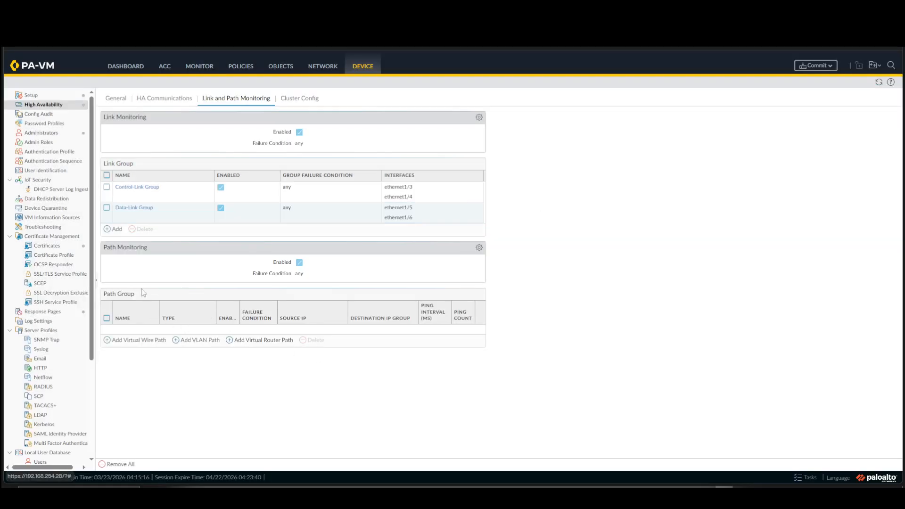
# - Add a virtual router path group for the default router with a destination IP group named "Google-Path" containing 8.8.8.8
pyautogui.click(258, 342)
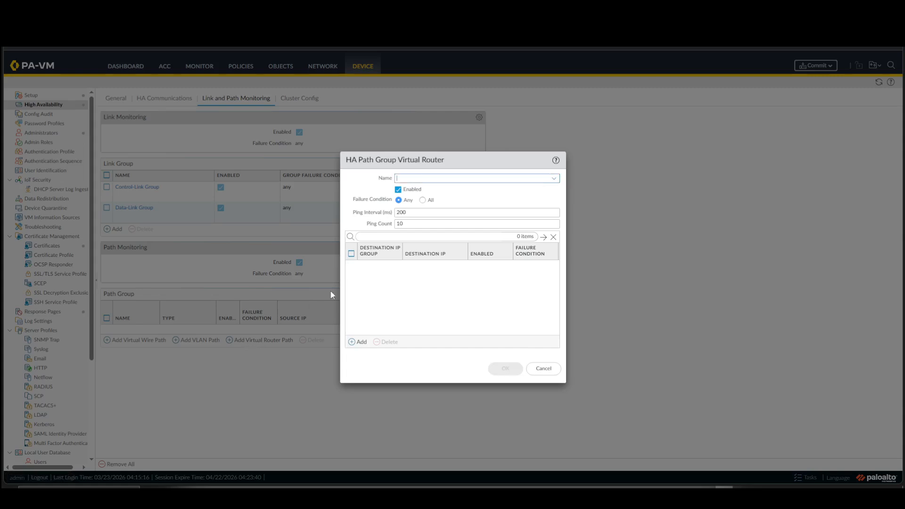
pyautogui.click(554, 179)
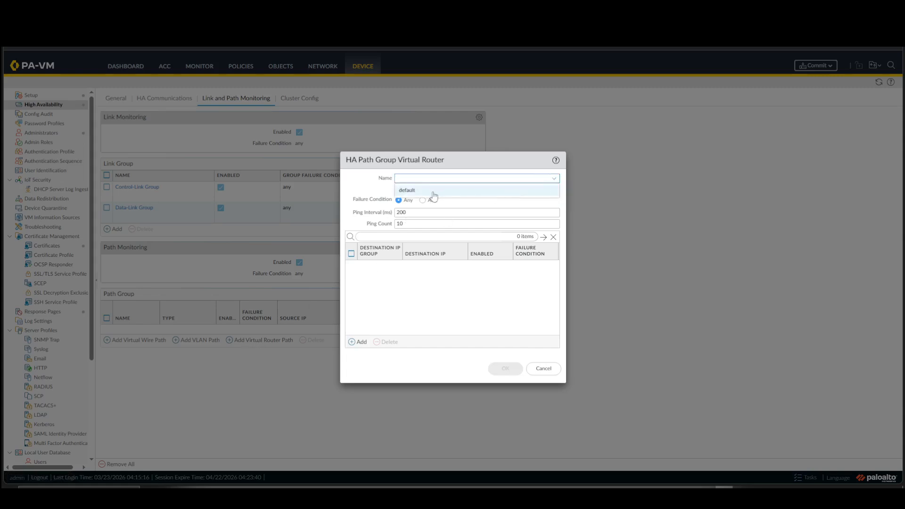
pyautogui.click(434, 195)
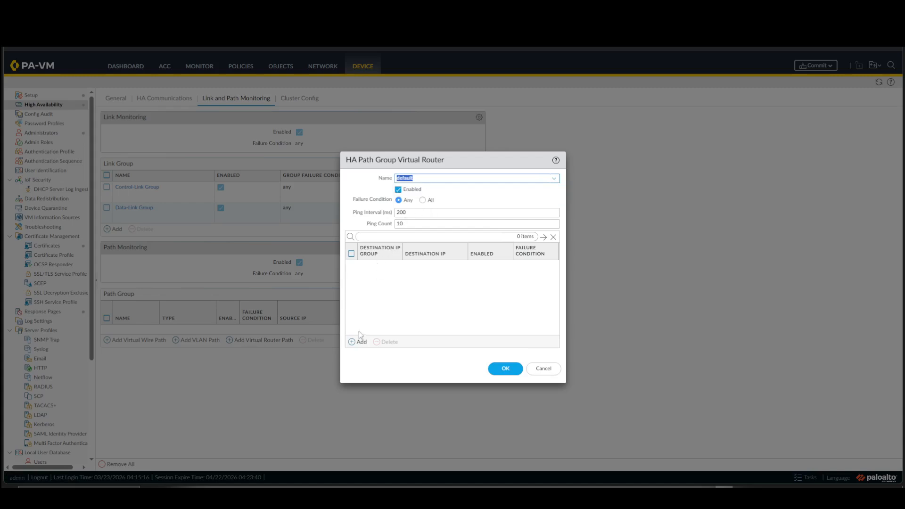
pyautogui.click(361, 345)
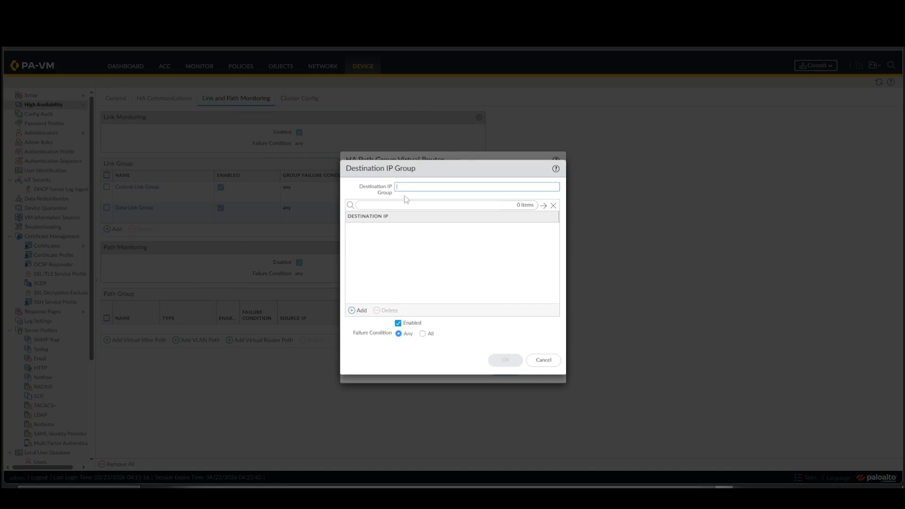
pyautogui.write('Google')
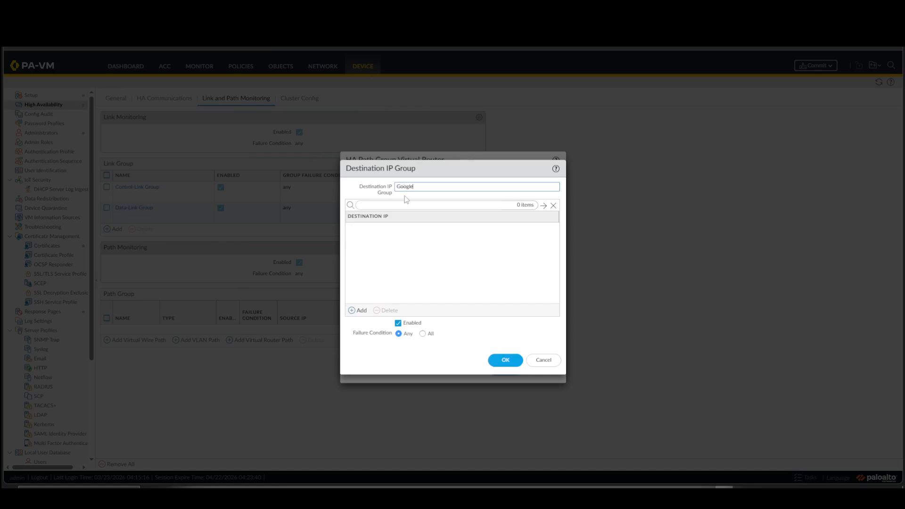
pyautogui.write('-Paht')
pyautogui.click(359, 311)
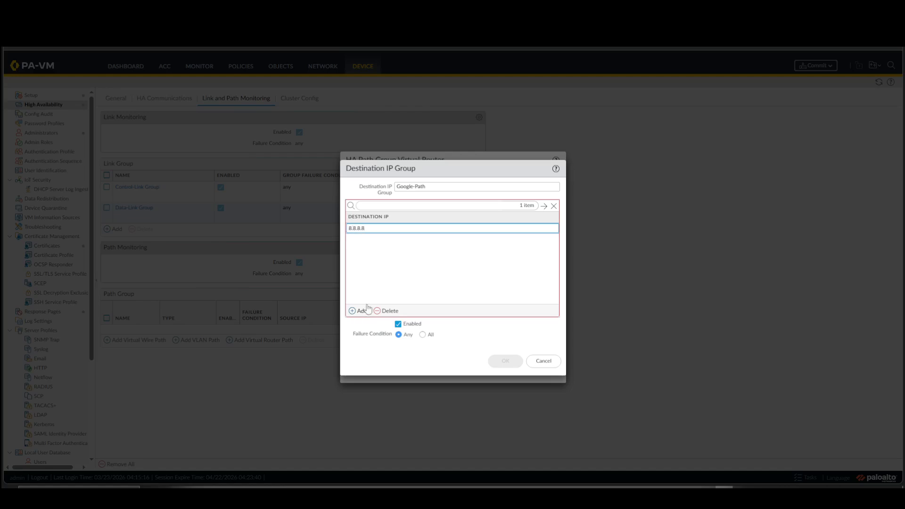
pyautogui.click(391, 295)
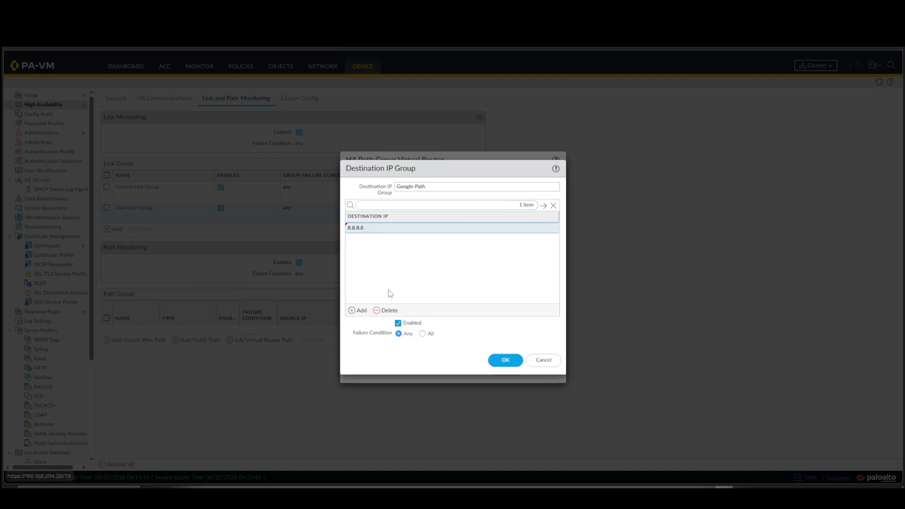
pyautogui.click(513, 369)
pyautogui.click(505, 369)
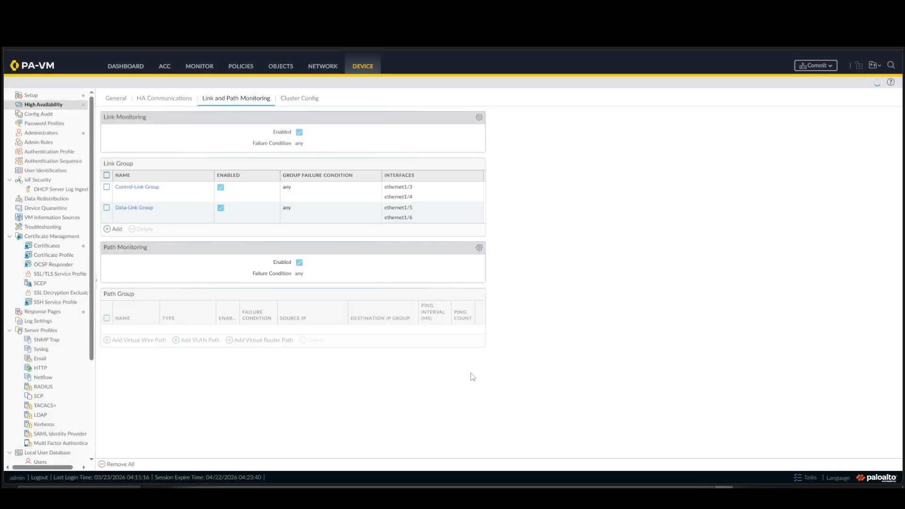
# - Open the HA cluster configuration without adding any device, and commit the passive firewall's changes
pyautogui.click(300, 98)
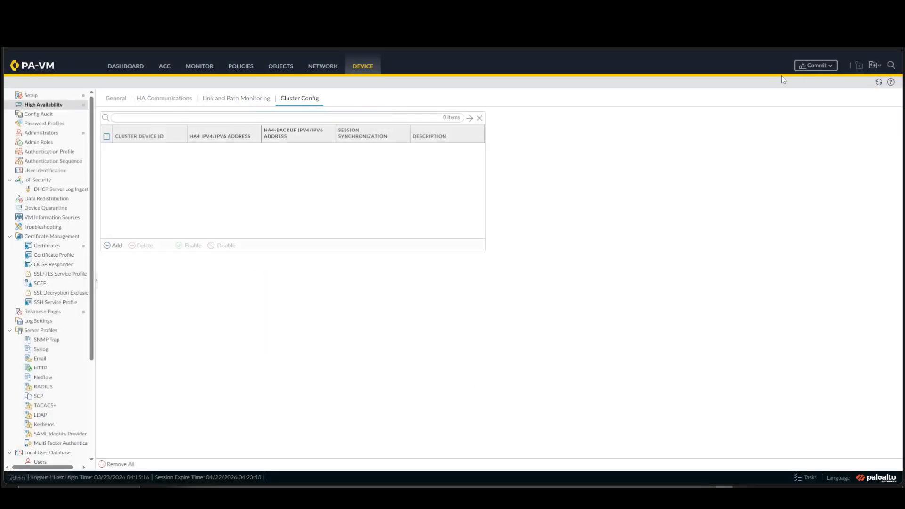
pyautogui.click(811, 65)
pyautogui.click(535, 383)
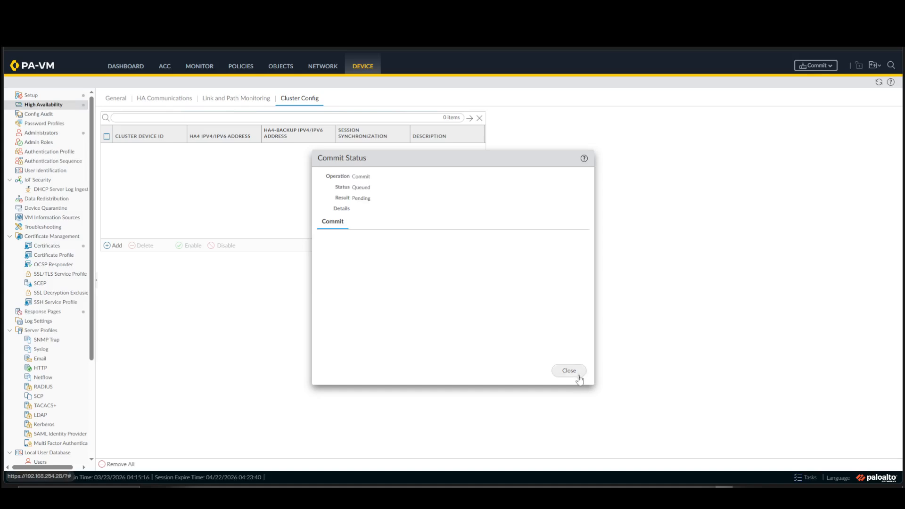
# - Open the dashboards of both firewalls and add the High Availability system widget to the passive firewall's dashboard
pyautogui.click(572, 375)
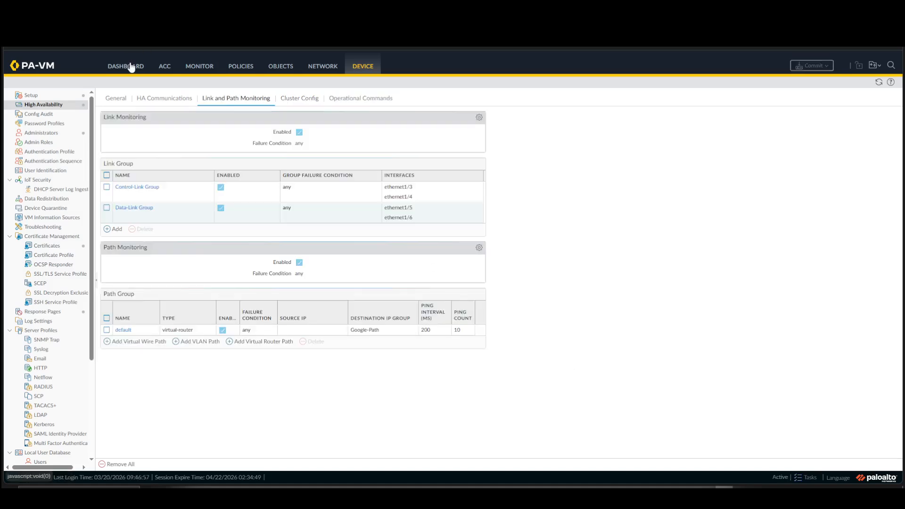
pyautogui.click(127, 66)
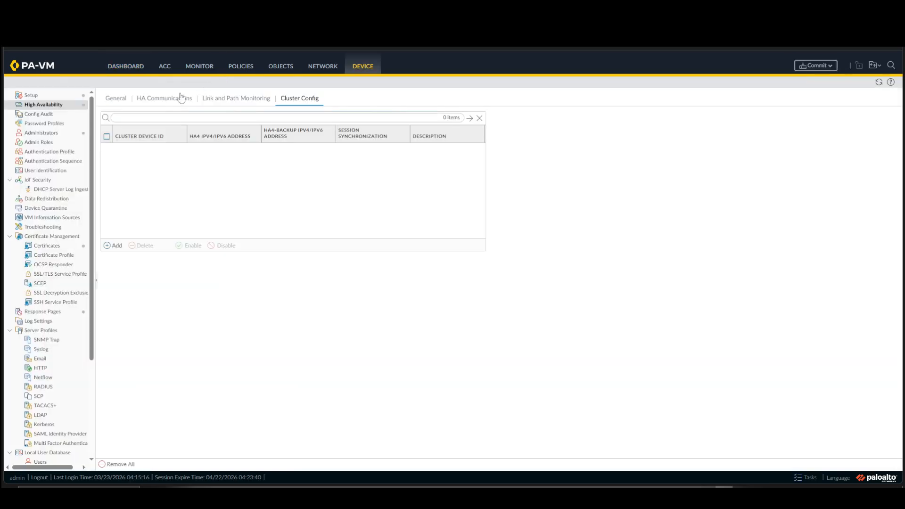
pyautogui.click(134, 67)
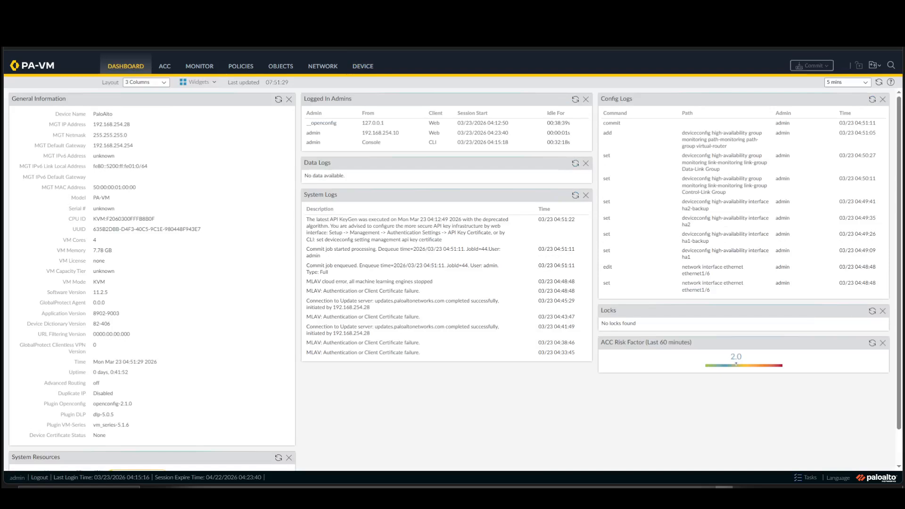
pyautogui.click(213, 84)
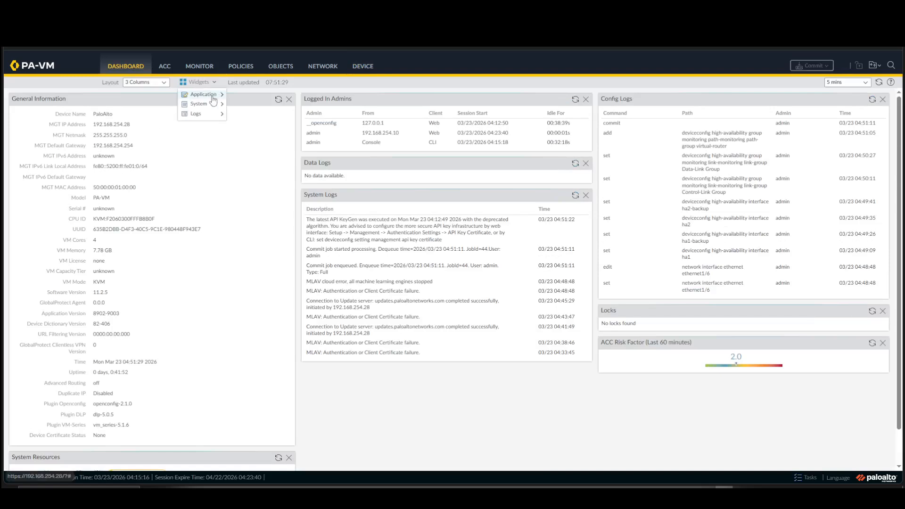
pyautogui.moveTo(203, 103)
pyautogui.click(261, 136)
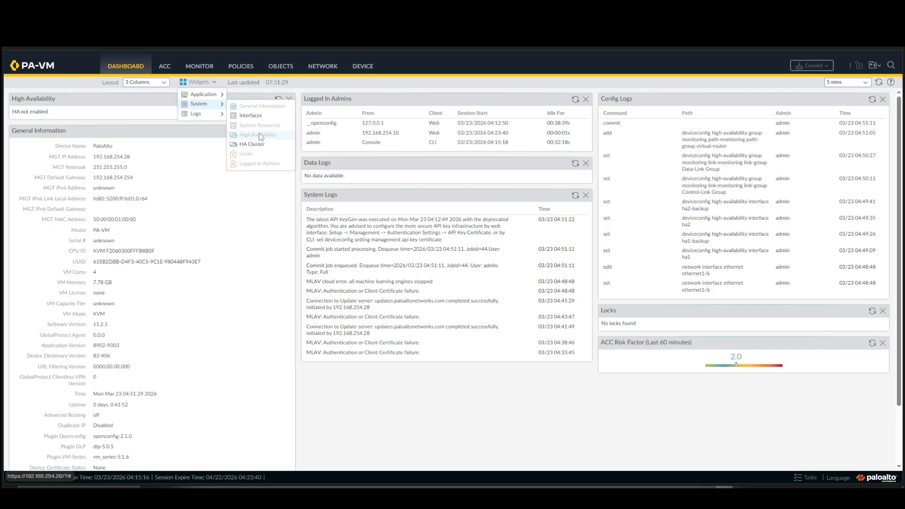
pyautogui.click(229, 199)
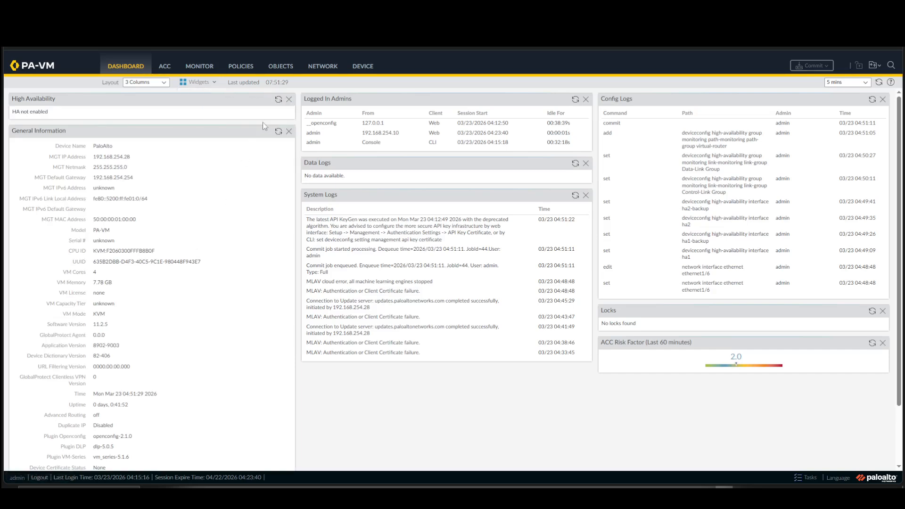
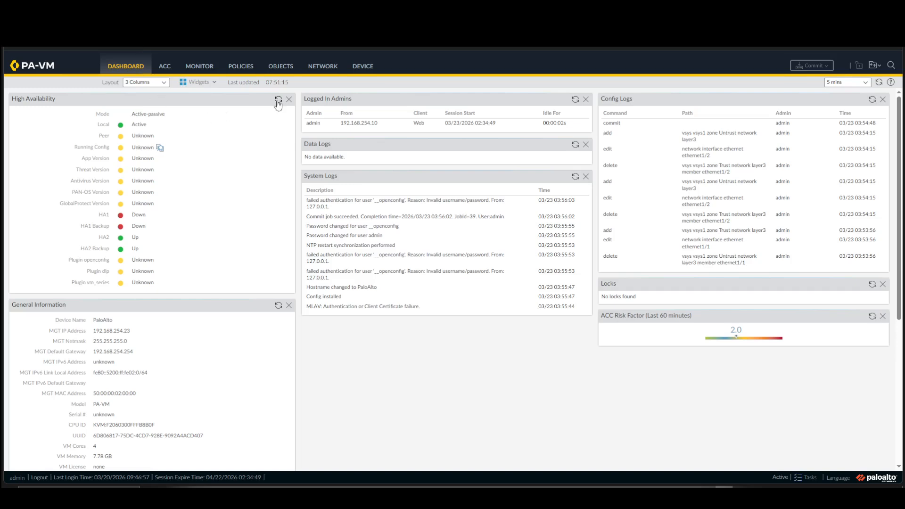
# - Refresh the High Availability widget on both firewalls and check the local, peer and running config states
pyautogui.click(277, 100)
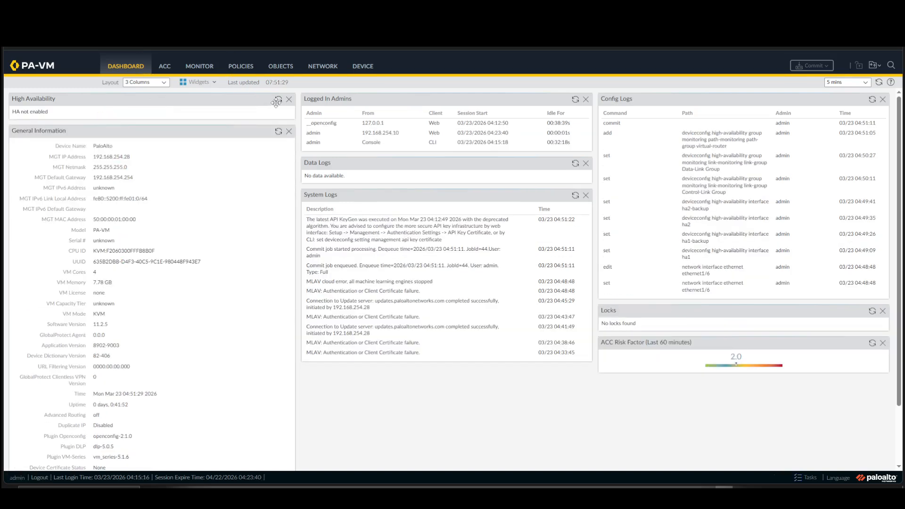
pyautogui.click(279, 99)
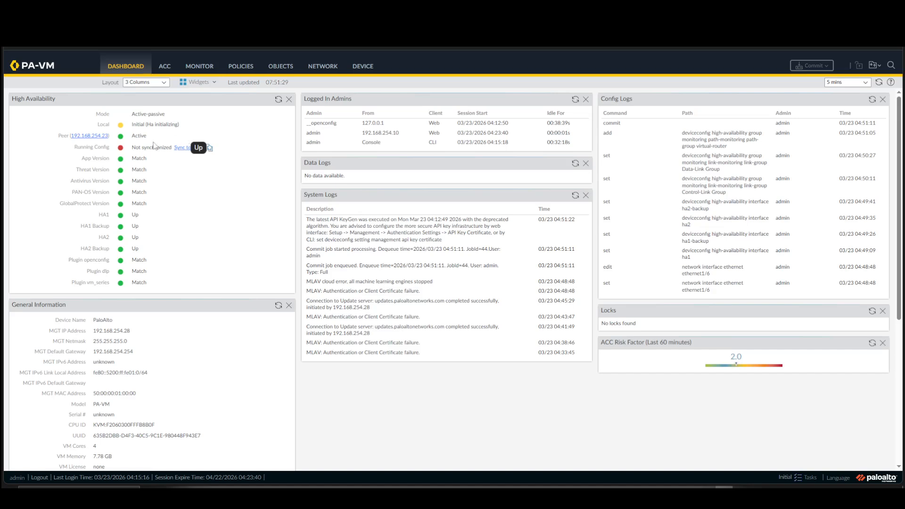
pyautogui.moveTo(130, 137); pyautogui.dragTo(147, 143)
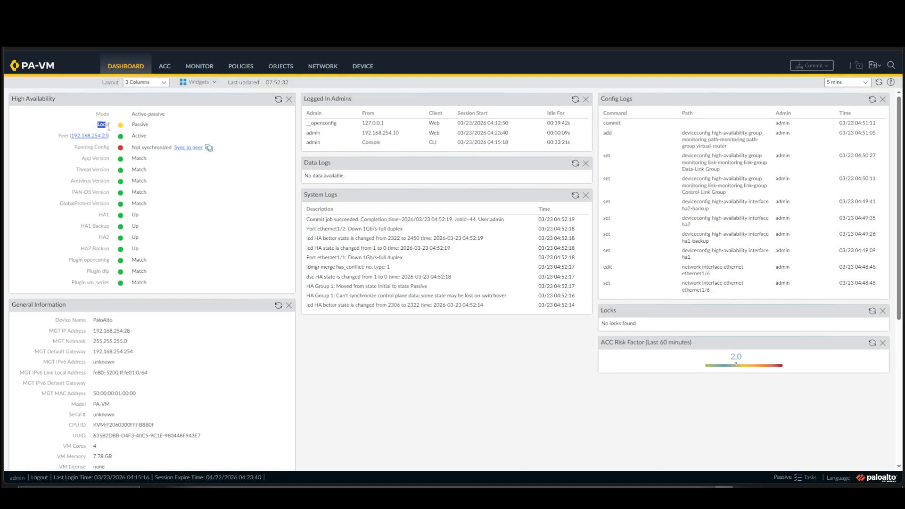
pyautogui.moveTo(109, 126); pyautogui.dragTo(113, 131)
# - Sync the active firewall's running configuration to its HA peer, confirming the overwrite, and refresh the High Availability status
pyautogui.click(188, 147)
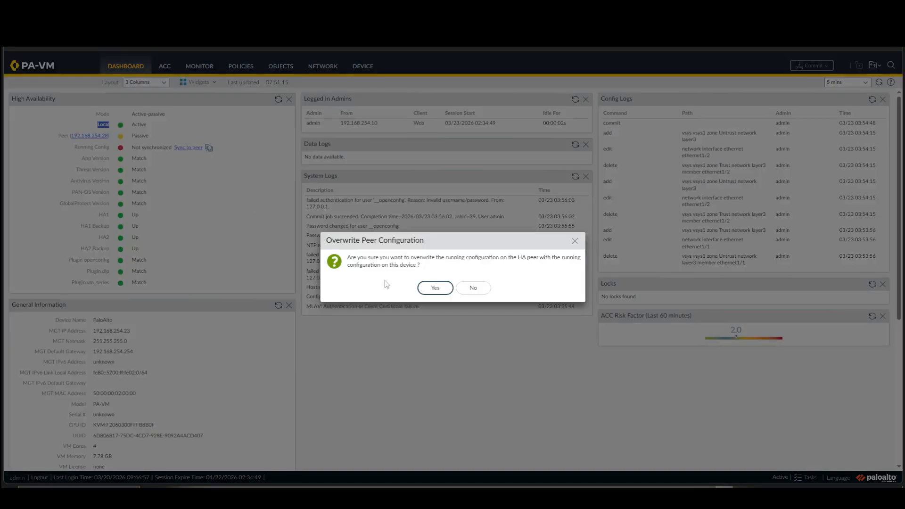
pyautogui.click(435, 288)
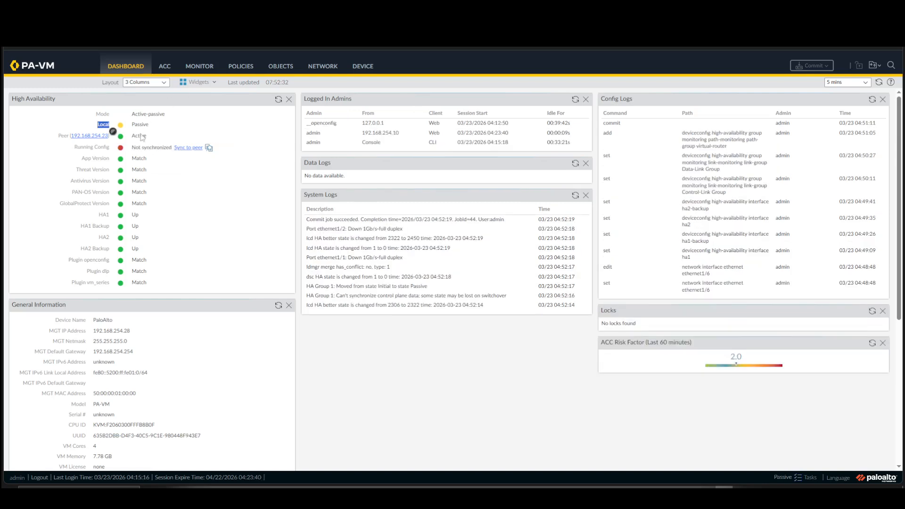
pyautogui.click(278, 100)
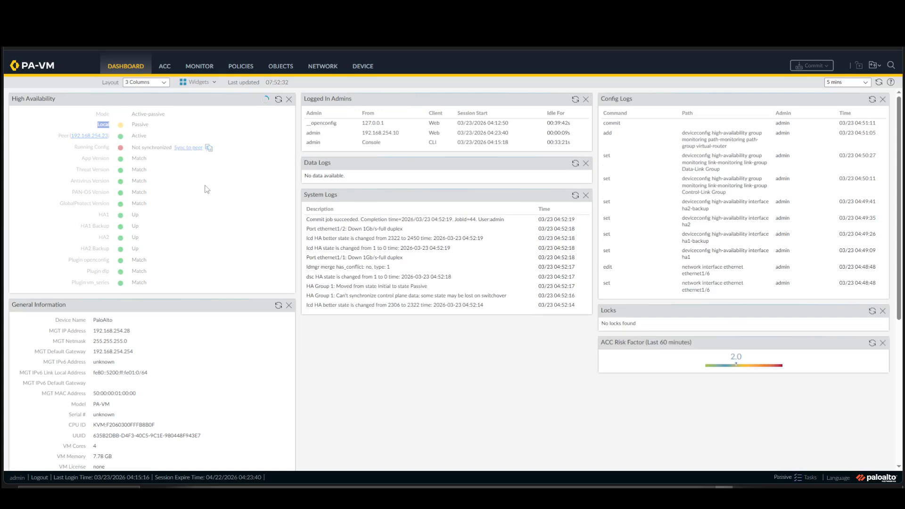
pyautogui.moveTo(206, 189)
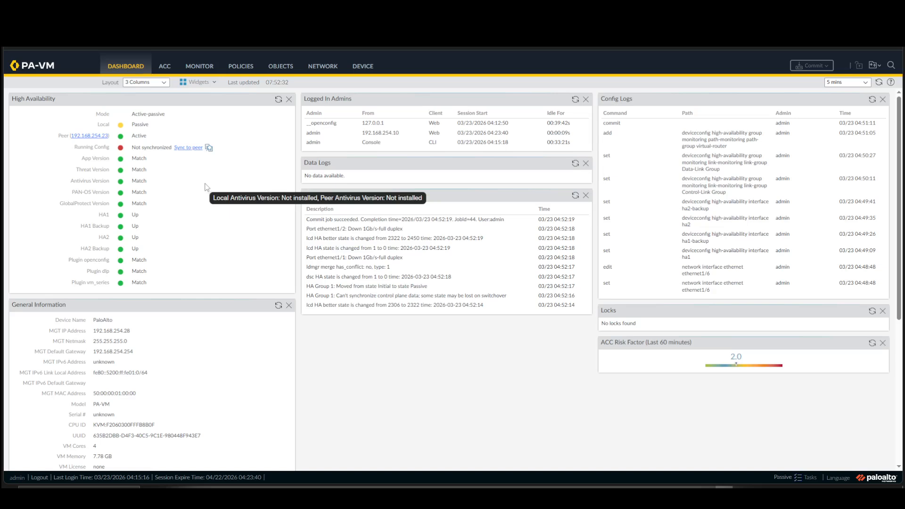
pyautogui.click(279, 99)
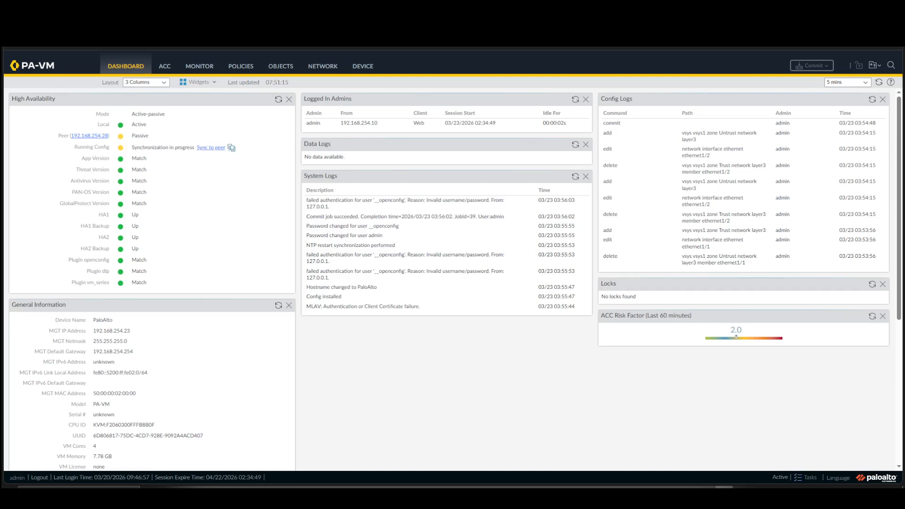
# - Review the passive firewall's general HA settings, HA communications, and link and path monitoring
pyautogui.click(57, 8)
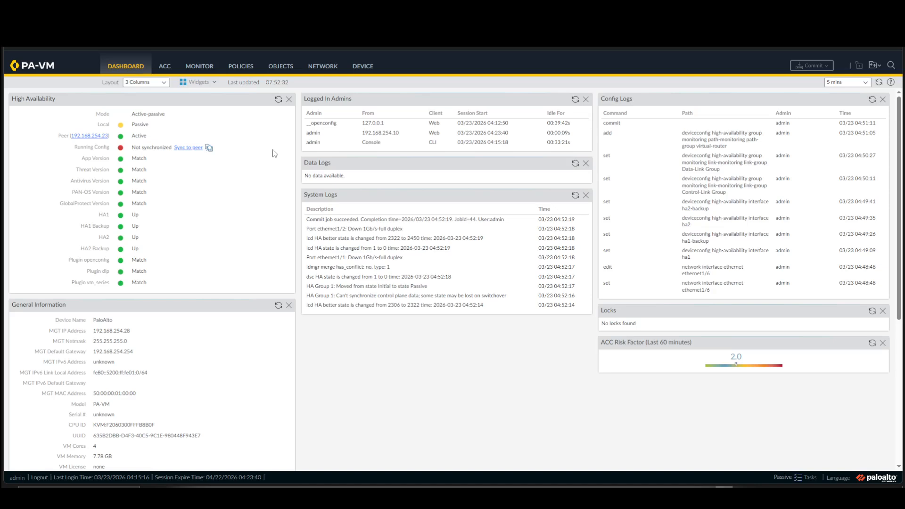
pyautogui.click(364, 67)
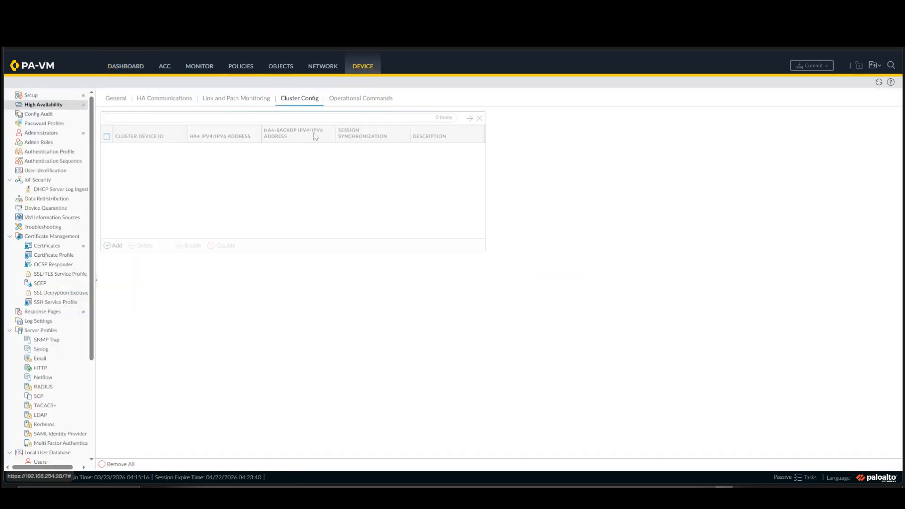
pyautogui.click(116, 98)
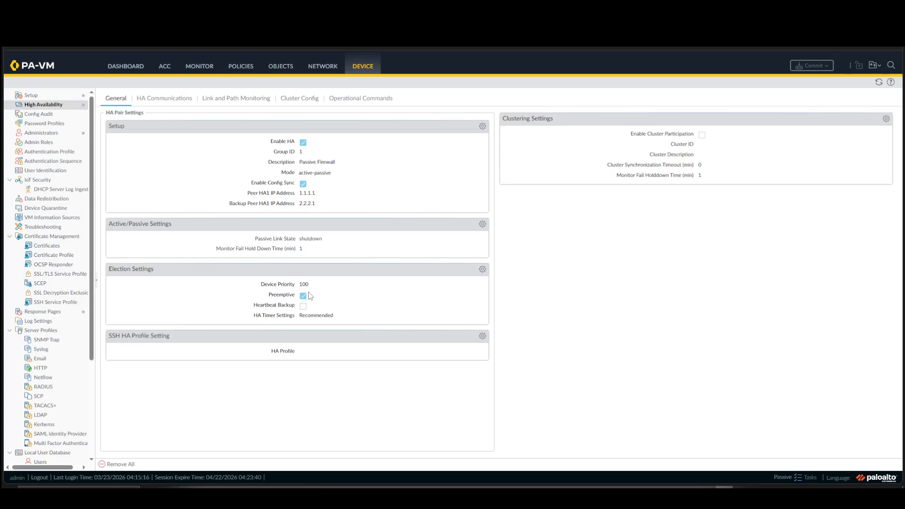
pyautogui.click(173, 99)
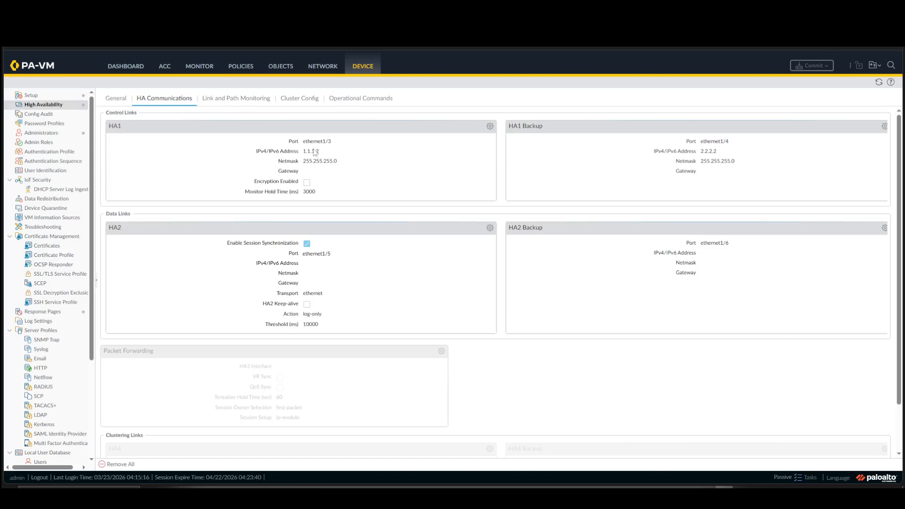
pyautogui.click(246, 102)
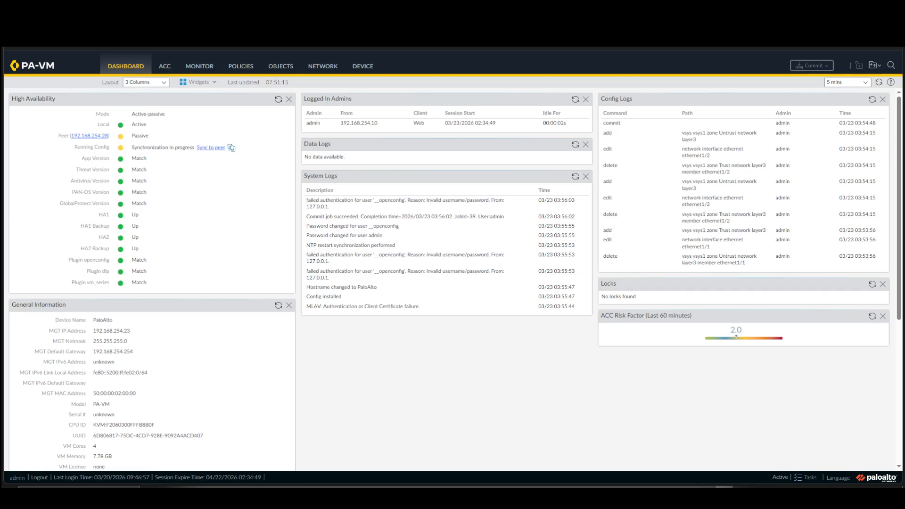
# - Refresh the High Availability status on both firewalls and check their roles and running config synchronization
pyautogui.click(278, 99)
pyautogui.click(278, 99)
pyautogui.moveTo(99, 125); pyautogui.dragTo(112, 130)
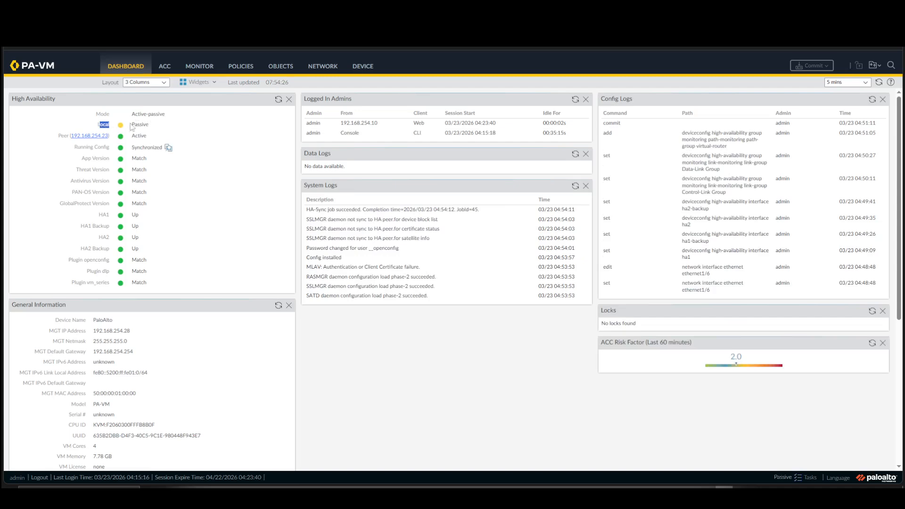
pyautogui.click(141, 124)
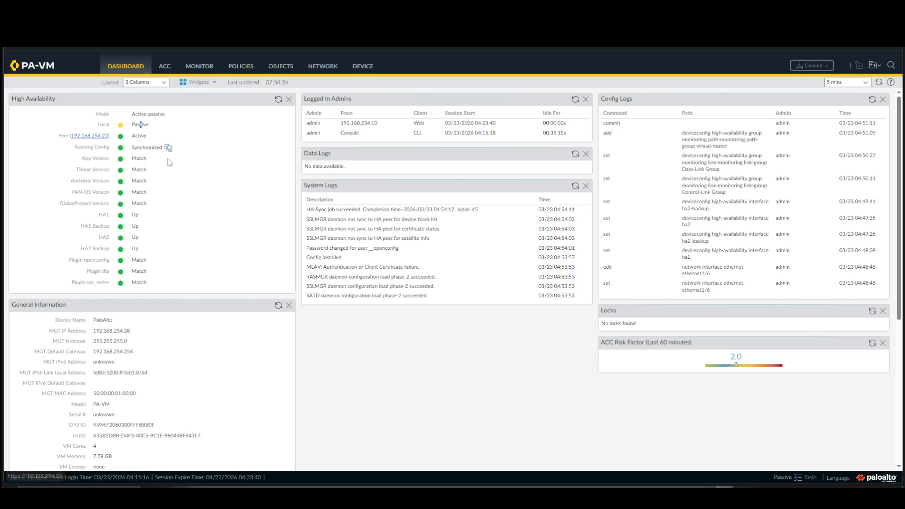
pyautogui.moveTo(169, 161)
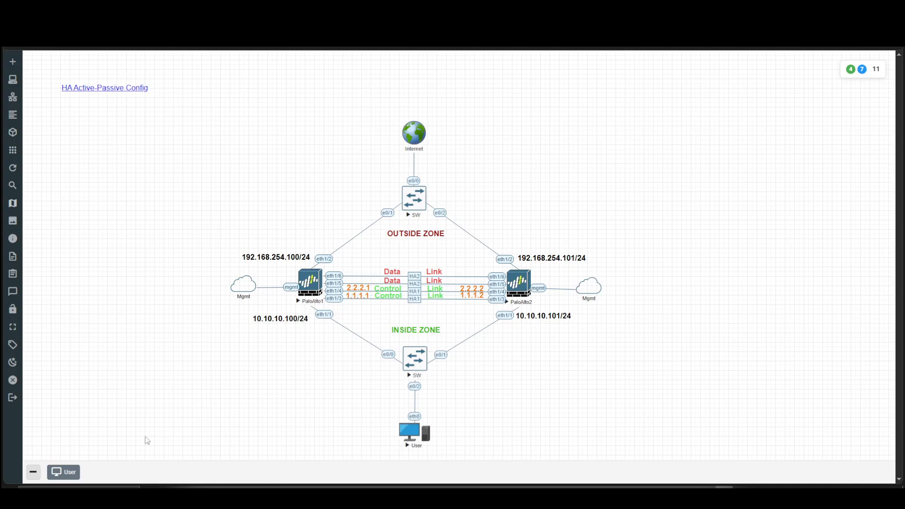
# - Test internet connectivity from the User machine with a ping to 8.8.8.8, stop it, and clear and minimize the terminal
pyautogui.click(68, 473)
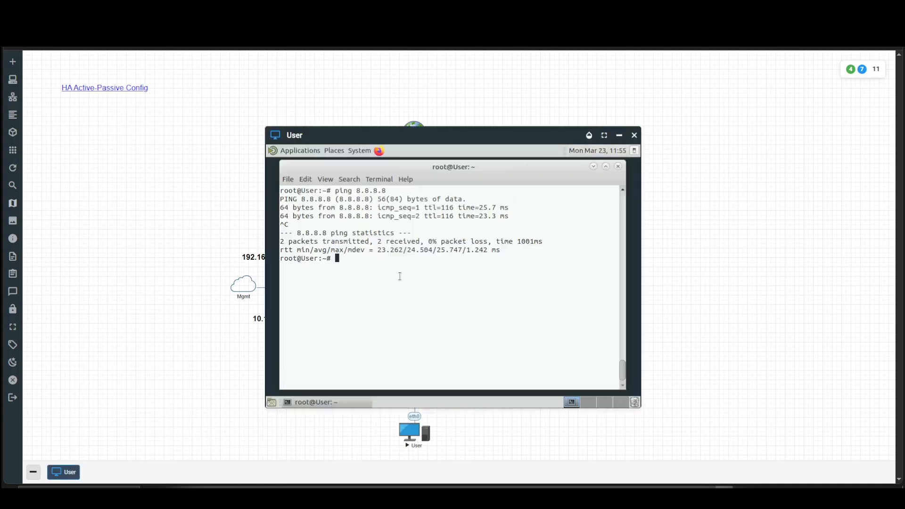
pyautogui.press('Up')
pyautogui.press('Return')
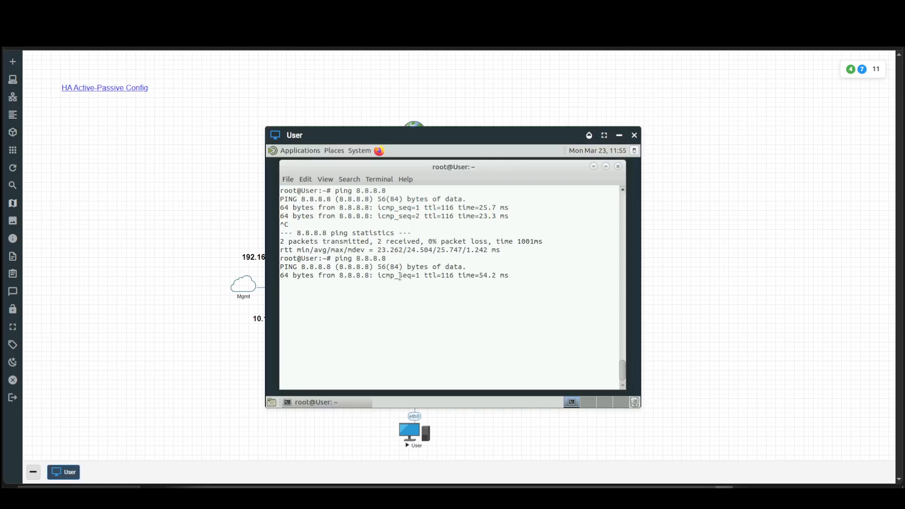
pyautogui.hotkey('ctrl', 'c')
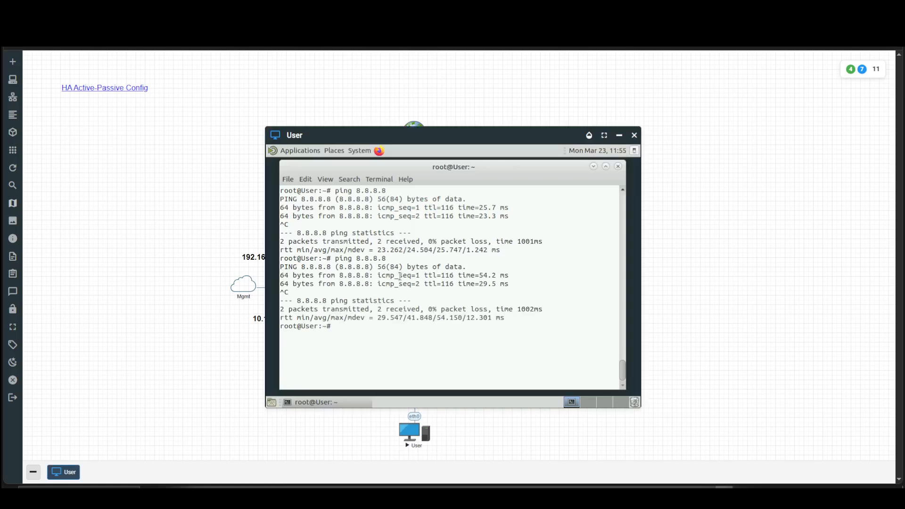
pyautogui.hotkey('ctrl', 'l')
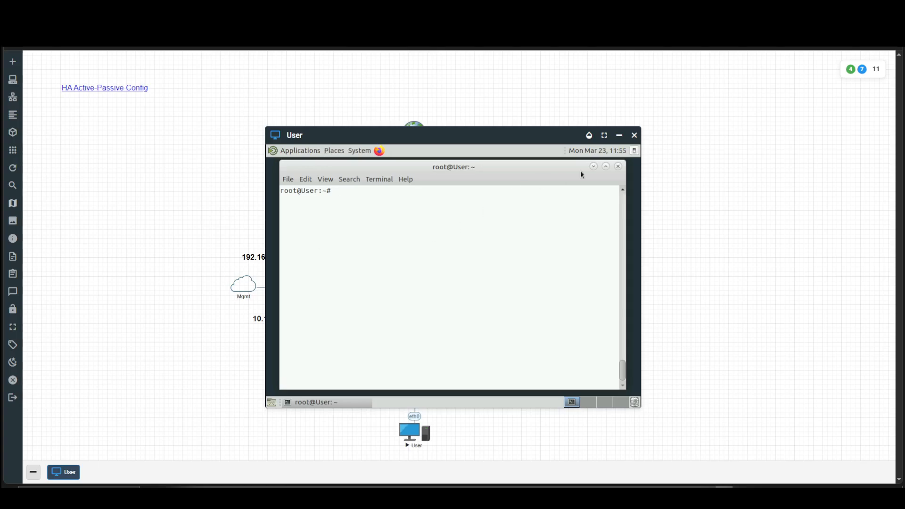
pyautogui.click(620, 135)
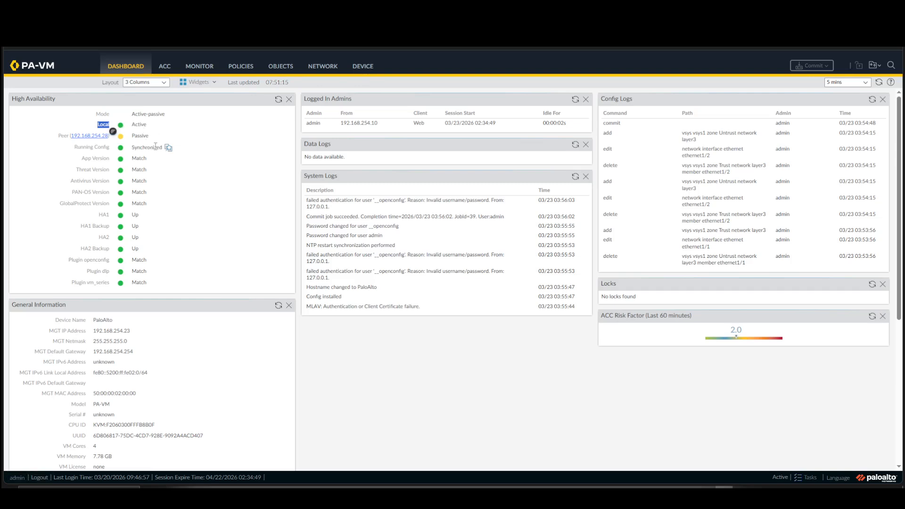
# - Suspend the active firewall for high availability through its HA operational commands and confirm the suspension
pyautogui.click(371, 69)
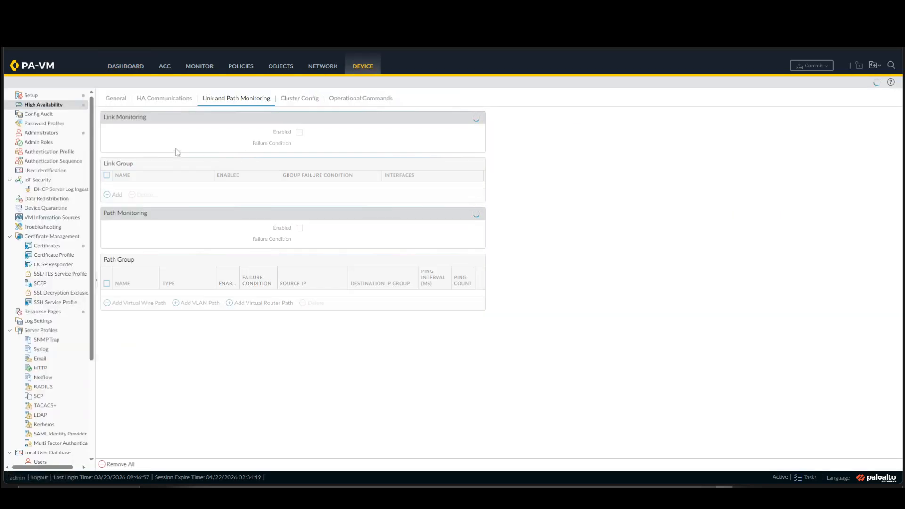
pyautogui.click(349, 98)
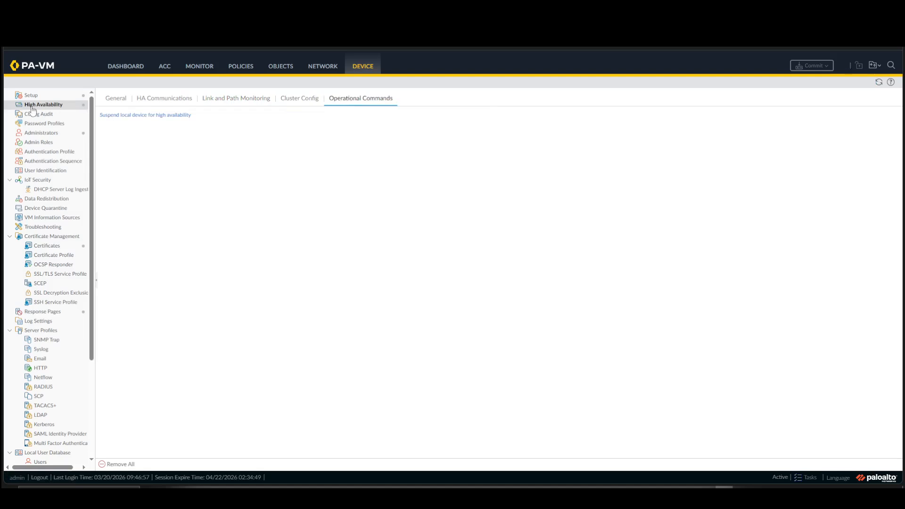
pyautogui.click(140, 116)
pyautogui.click(432, 289)
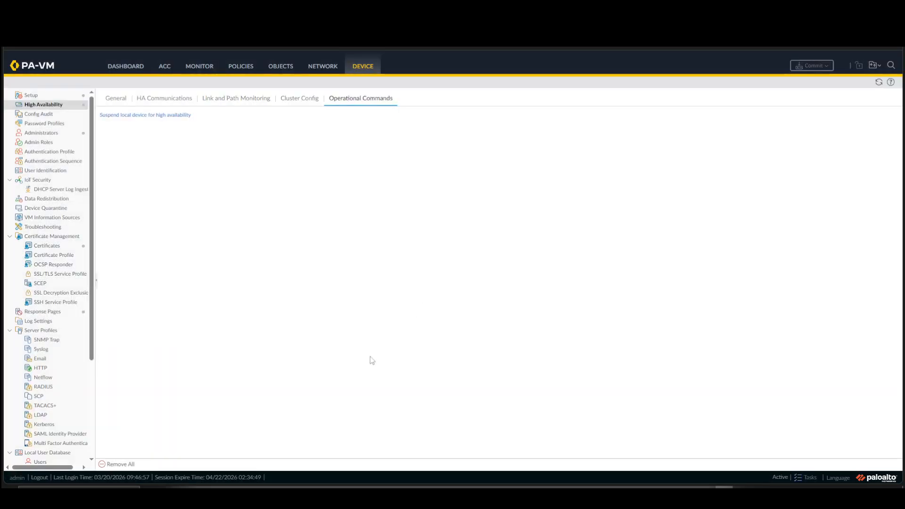
# - Refresh the High Availability widgets on both firewalls and compare the local and peer states following the suspension
pyautogui.click(143, 70)
pyautogui.click(279, 99)
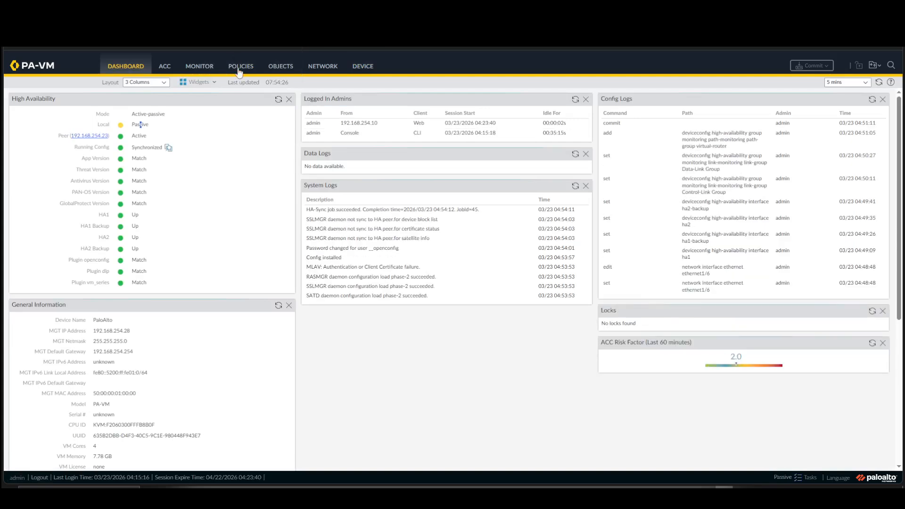
pyautogui.click(279, 99)
pyautogui.doubleClick(100, 124)
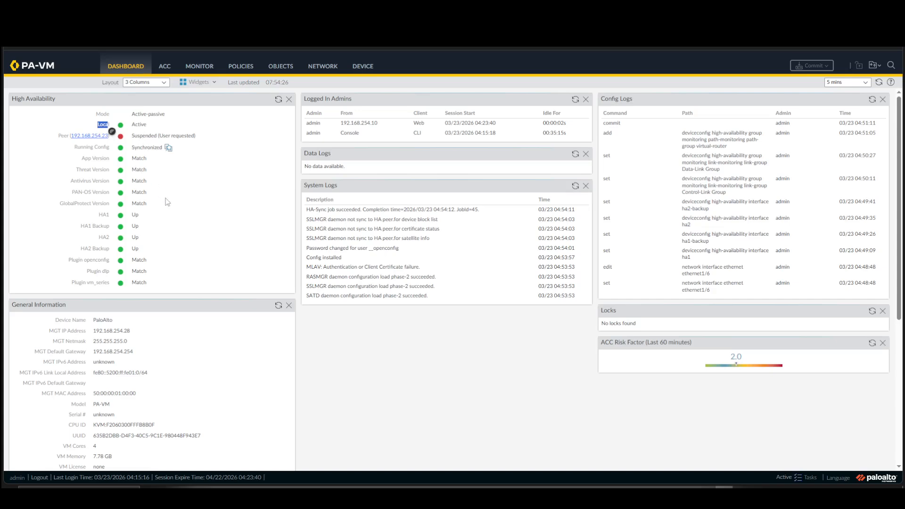
pyautogui.moveTo(166, 202)
pyautogui.click(278, 100)
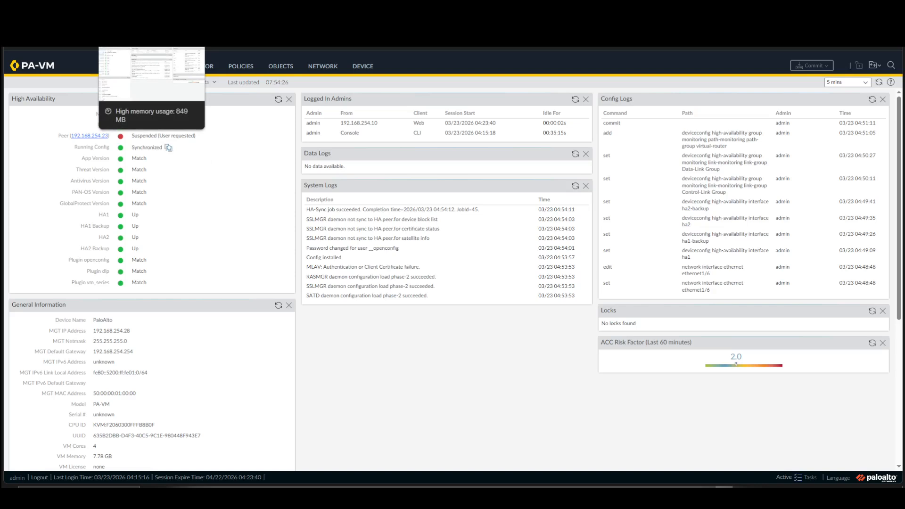
pyautogui.click(141, 10)
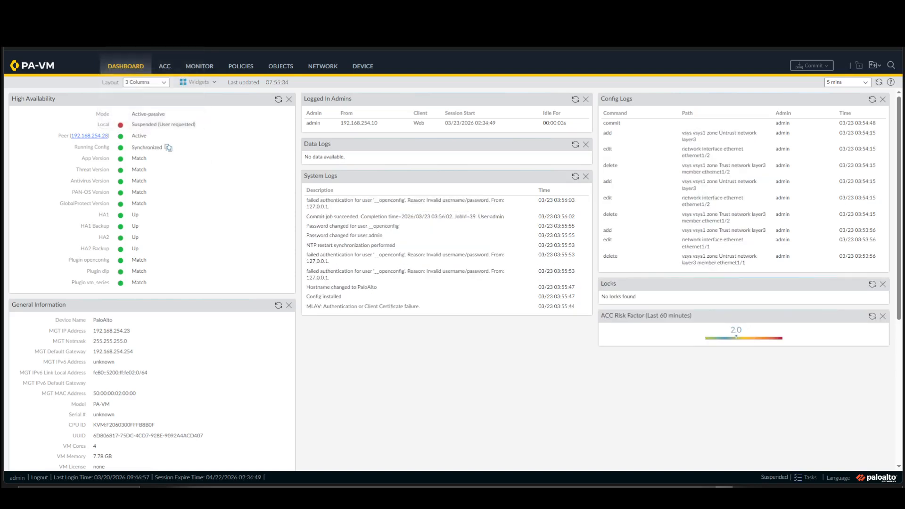
# - Make the suspended 192.168.254.23 firewall functional again through its HA operational commands and return to its dashboard
pyautogui.click(357, 69)
pyautogui.click(202, 12)
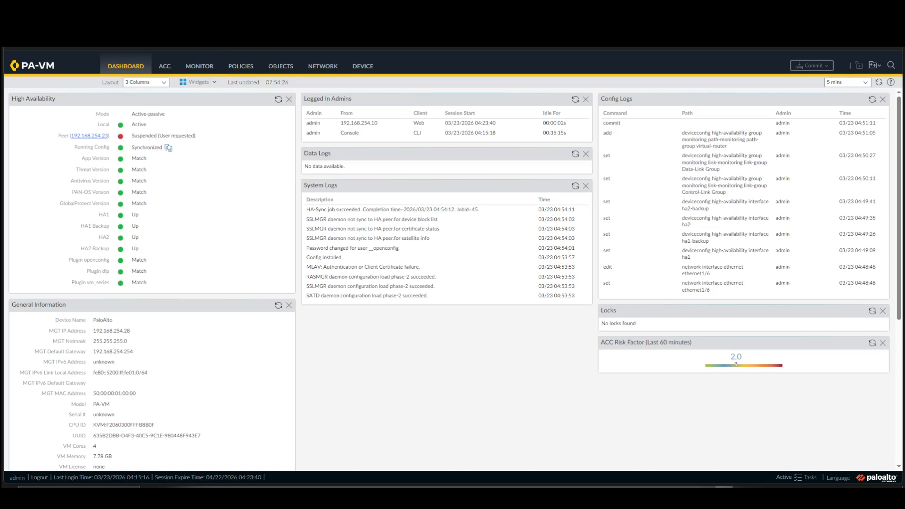
pyautogui.click(141, 10)
pyautogui.click(168, 117)
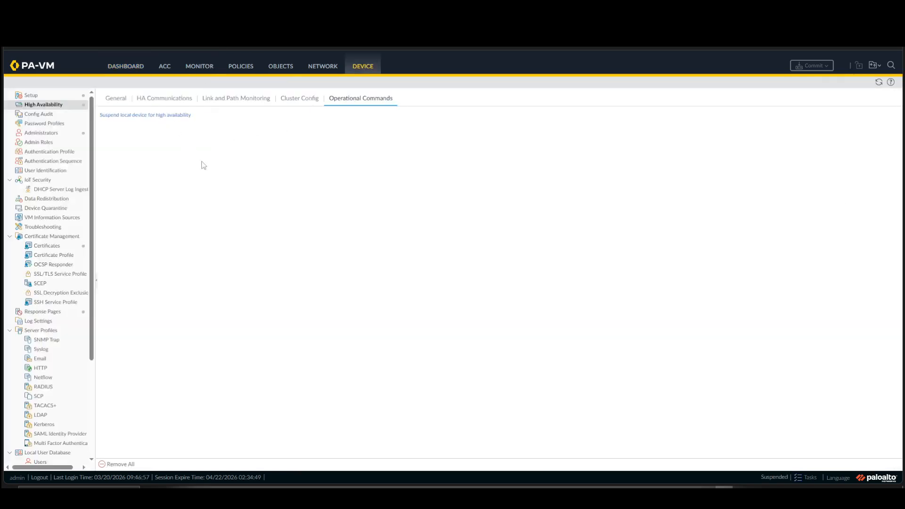
pyautogui.click(126, 67)
pyautogui.moveTo(188, 162)
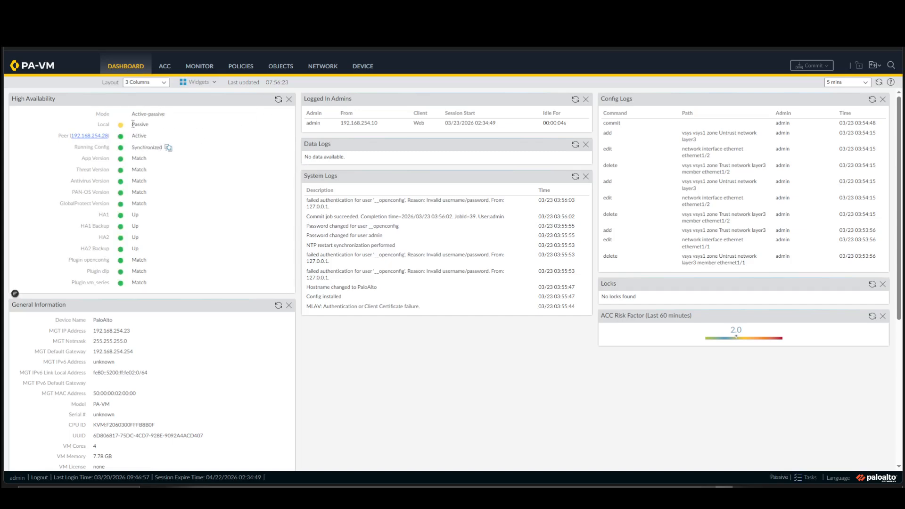
# - Refresh the High Availability widgets on both firewalls and check each local state following the return to functional
pyautogui.moveTo(132, 125); pyautogui.dragTo(151, 130)
pyautogui.click(278, 100)
pyautogui.moveTo(132, 125); pyautogui.dragTo(146, 123)
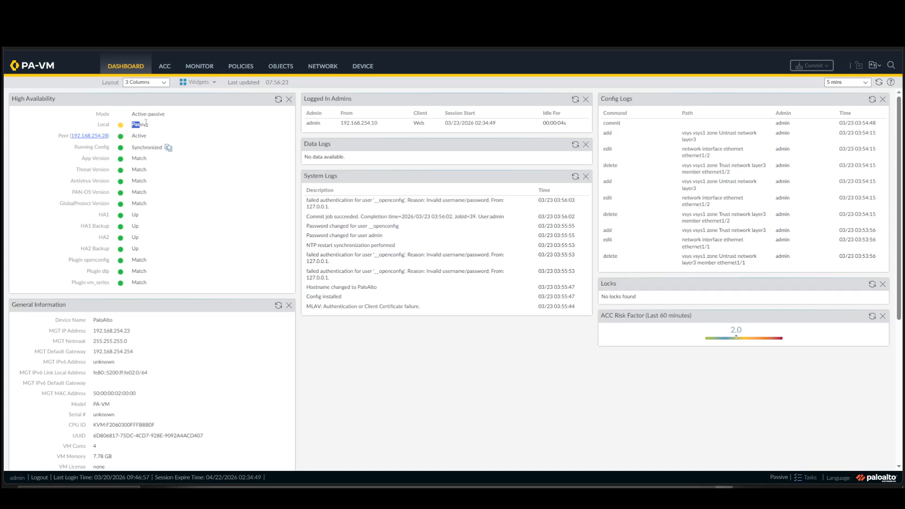
pyautogui.click(278, 99)
pyautogui.click(279, 99)
pyautogui.click(230, 28)
pyautogui.click(278, 99)
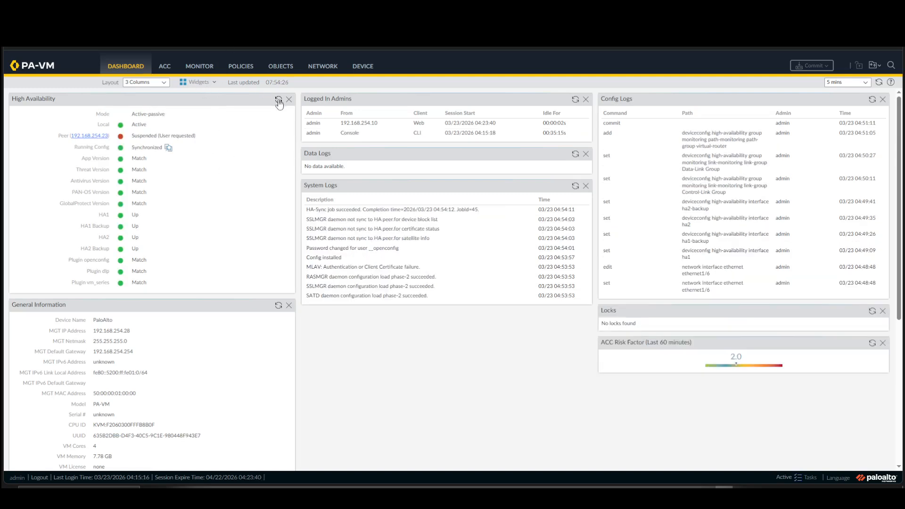
pyautogui.moveTo(132, 125); pyautogui.dragTo(150, 125)
# - Refresh High Availability again on the 192.168.254.23 firewall, check its local role, and refresh the peer firewall's widget
pyautogui.click(198, 28)
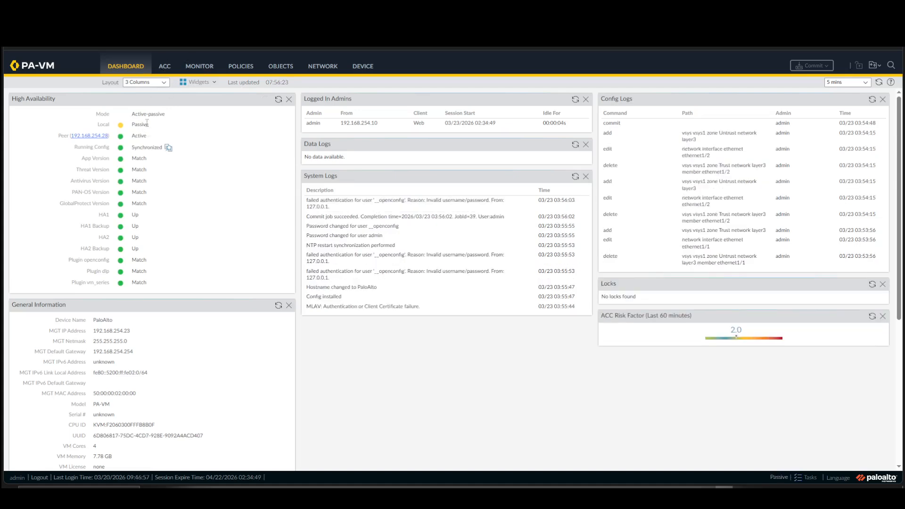
pyautogui.click(278, 100)
pyautogui.click(277, 100)
pyautogui.click(278, 100)
pyautogui.moveTo(132, 127); pyautogui.dragTo(160, 128)
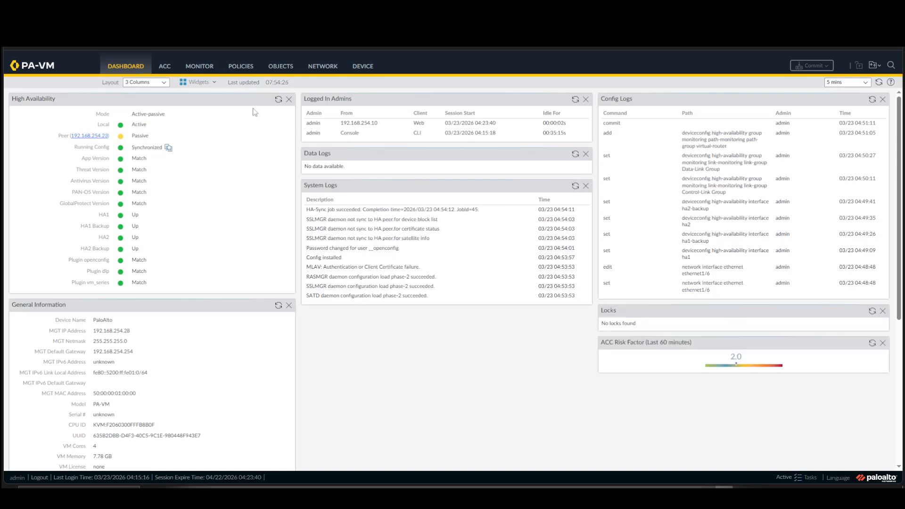
pyautogui.click(279, 100)
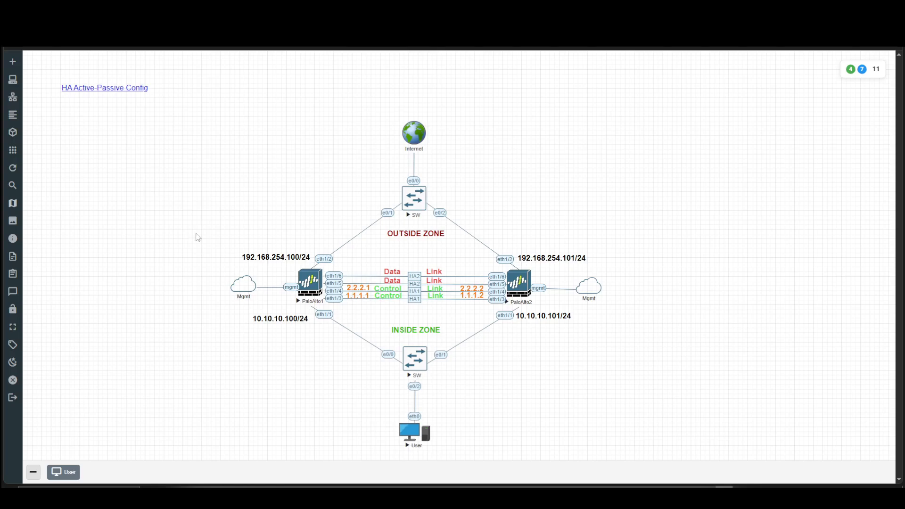
# - Suspend the eth1/2 outside links of both PaloAlto1 and PaloAlto2 in the lab topology
pyautogui.rightClick(330, 258)
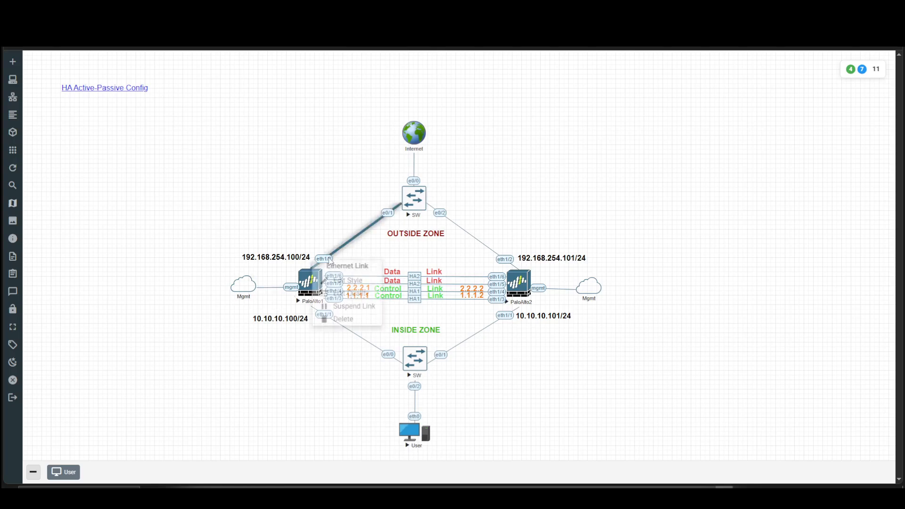
pyautogui.click(345, 307)
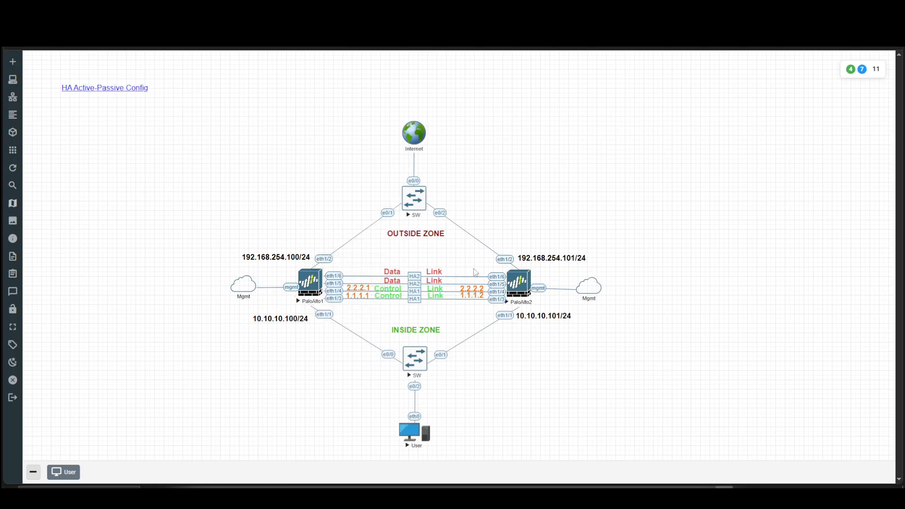
pyautogui.rightClick(504, 263)
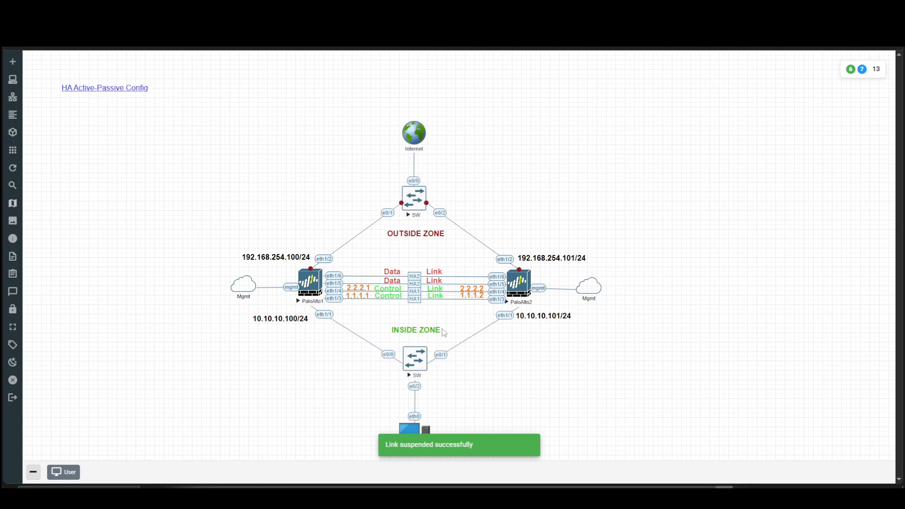
# - Start a ping to 8.8.8.8 from the User machine and minimize its window with the ping running
pyautogui.click(66, 472)
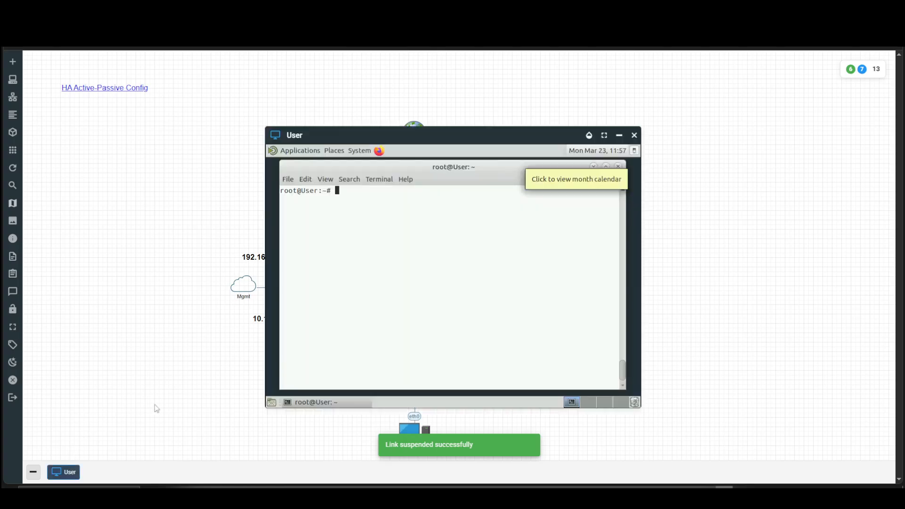
pyautogui.write('ping 8.8.8.8')
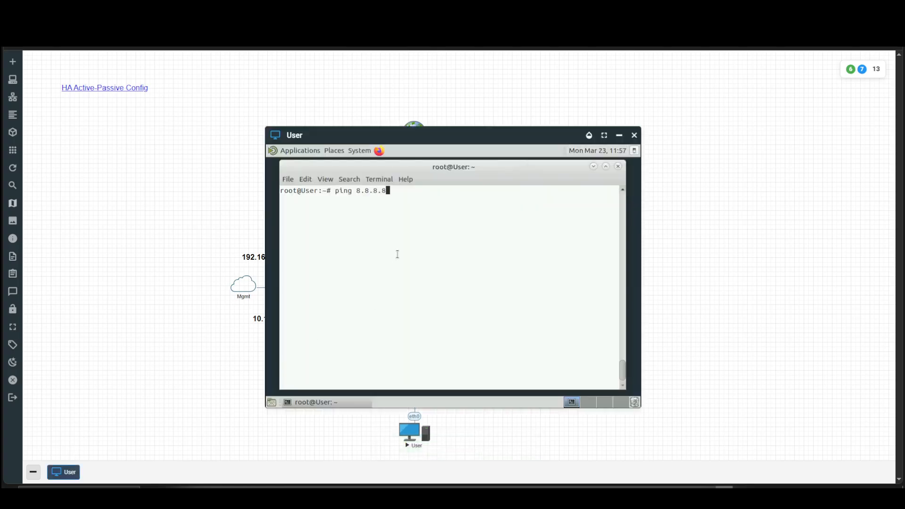
pyautogui.press('Return')
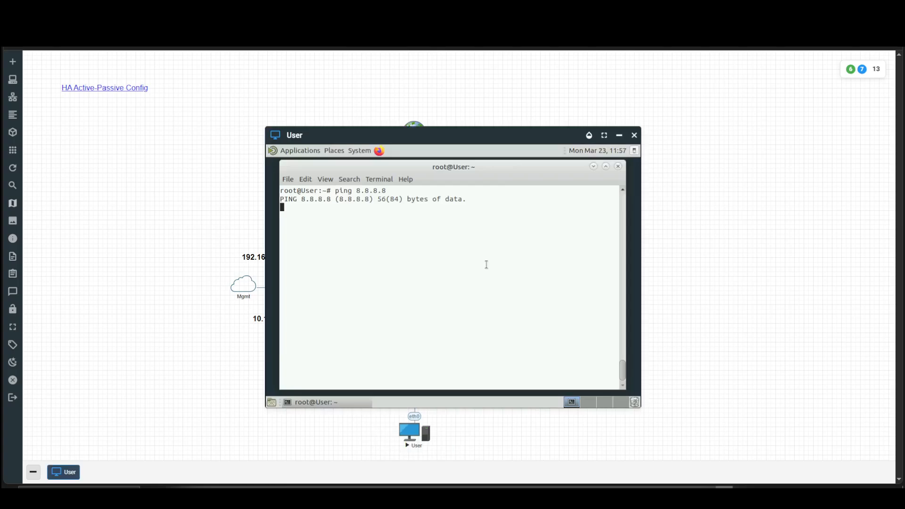
pyautogui.click(620, 135)
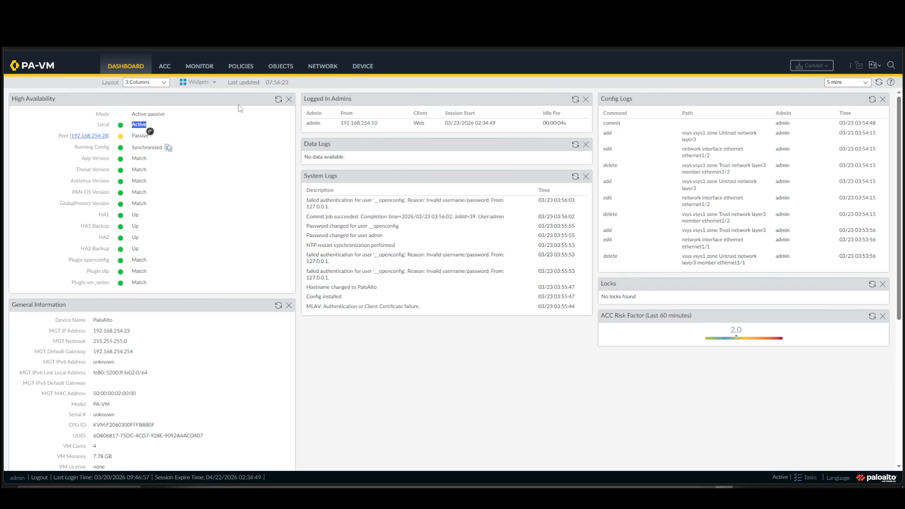
# - Refresh the High Availability status on the firewalls repeatedly and check the running ping on the User machine
pyautogui.click(278, 101)
pyautogui.click(278, 100)
pyautogui.click(278, 101)
pyautogui.click(277, 101)
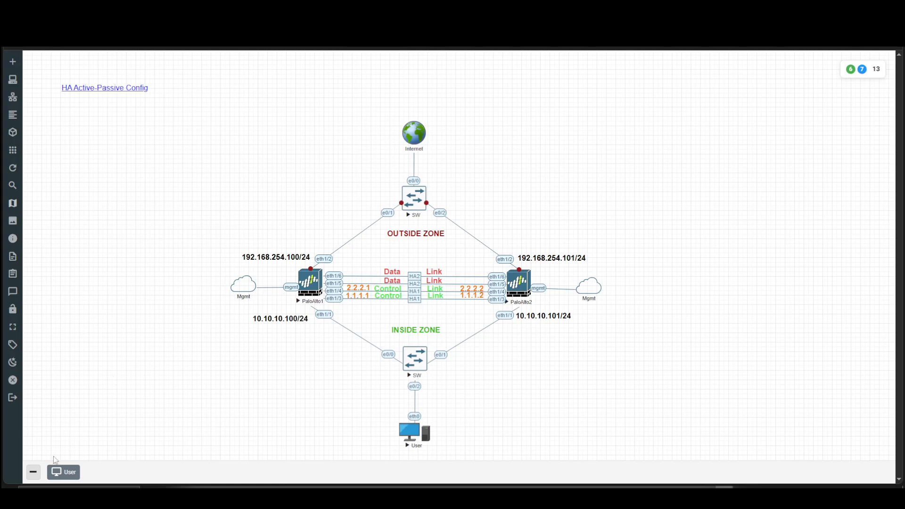
pyautogui.click(78, 472)
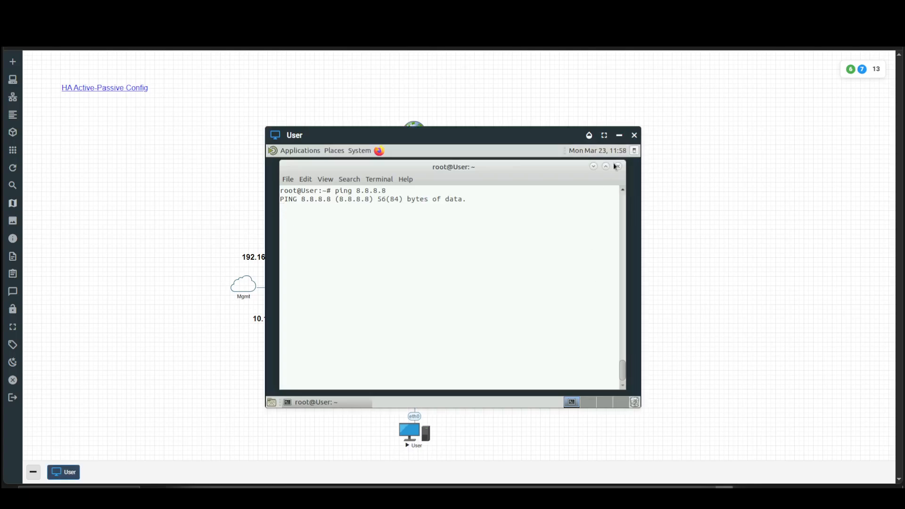
pyautogui.click(619, 135)
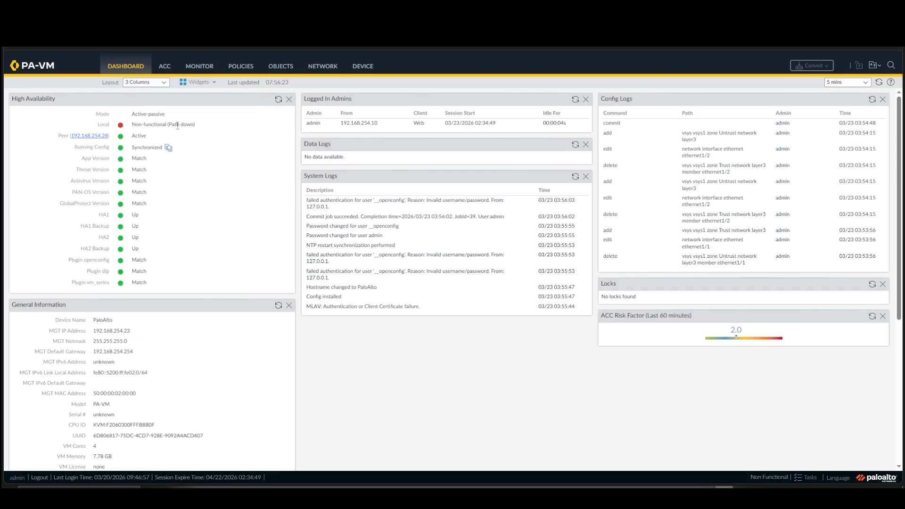
# - Examine the path failure state on both dashboards and review the Link and Path Monitoring settings of the 192.168.254.23 firewall
pyautogui.moveTo(169, 123); pyautogui.dragTo(194, 125)
pyautogui.click(363, 66)
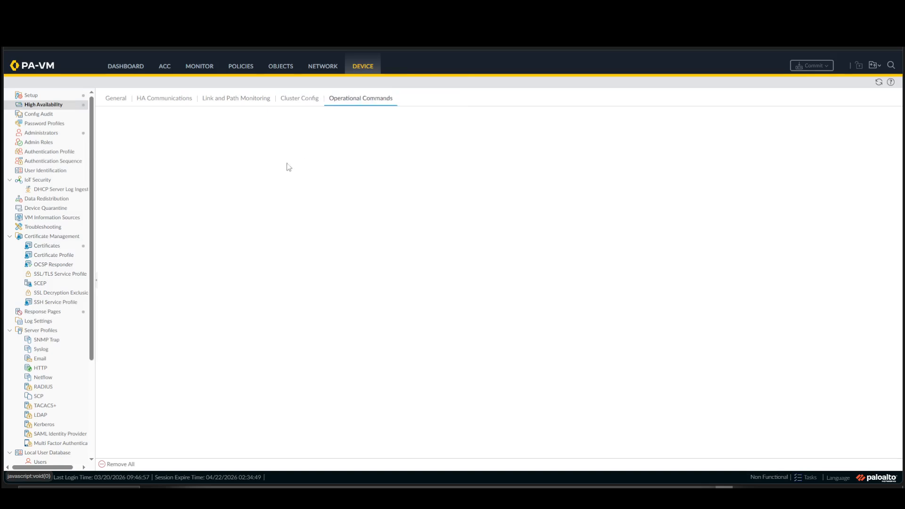
pyautogui.click(252, 100)
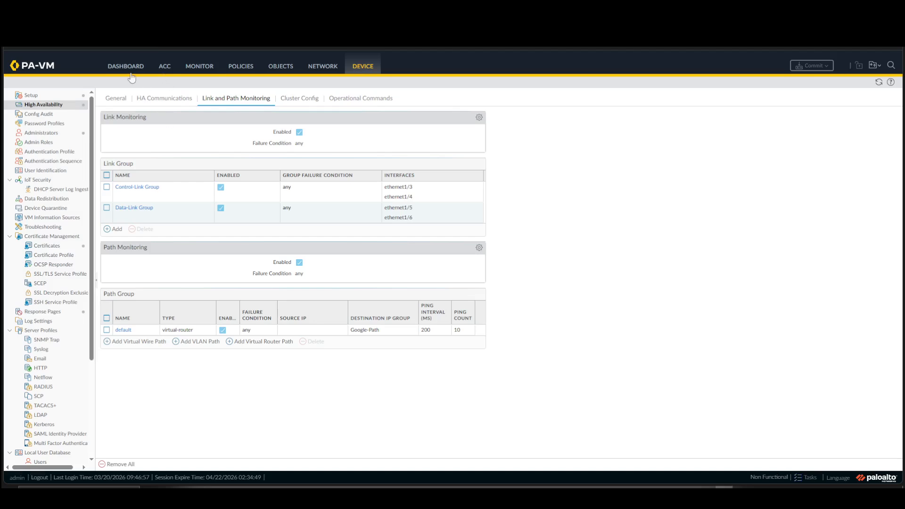
pyautogui.click(128, 70)
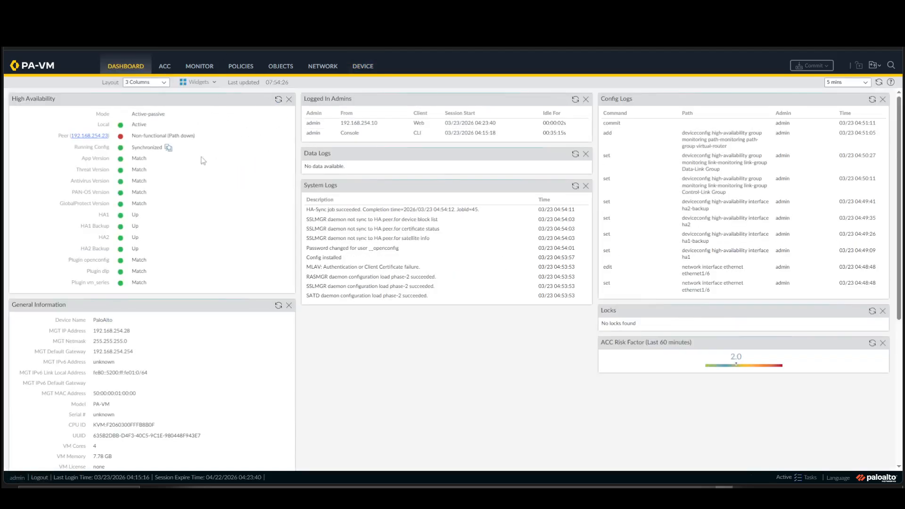
pyautogui.moveTo(169, 134); pyautogui.dragTo(192, 137)
# - Resume both firewalls' eth1/2 outside links and suspend the eth1/3 HA1 control link between them in the topology
pyautogui.click(94, 10)
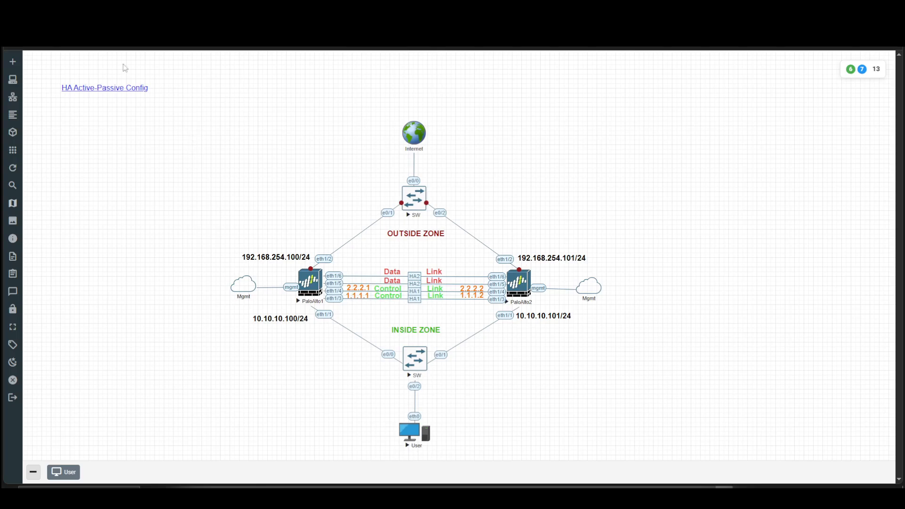
pyautogui.rightClick(322, 262)
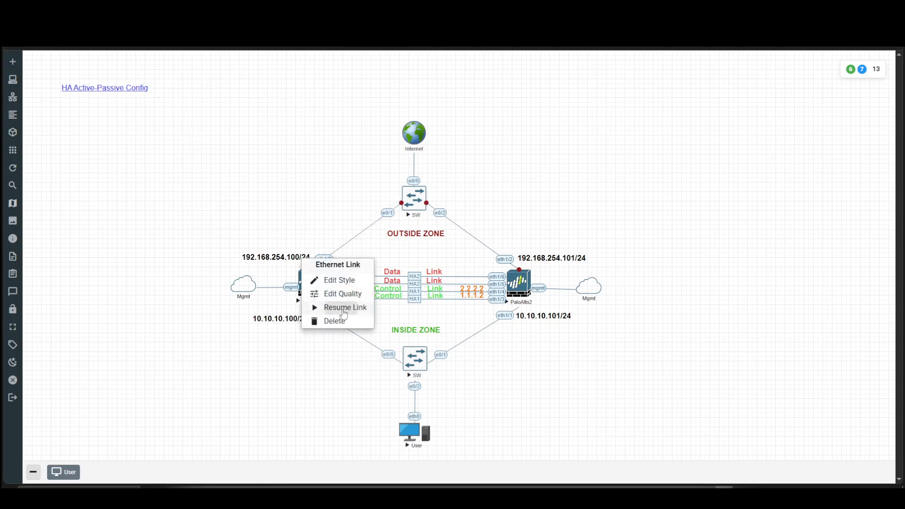
pyautogui.click(330, 305)
pyautogui.rightClick(499, 256)
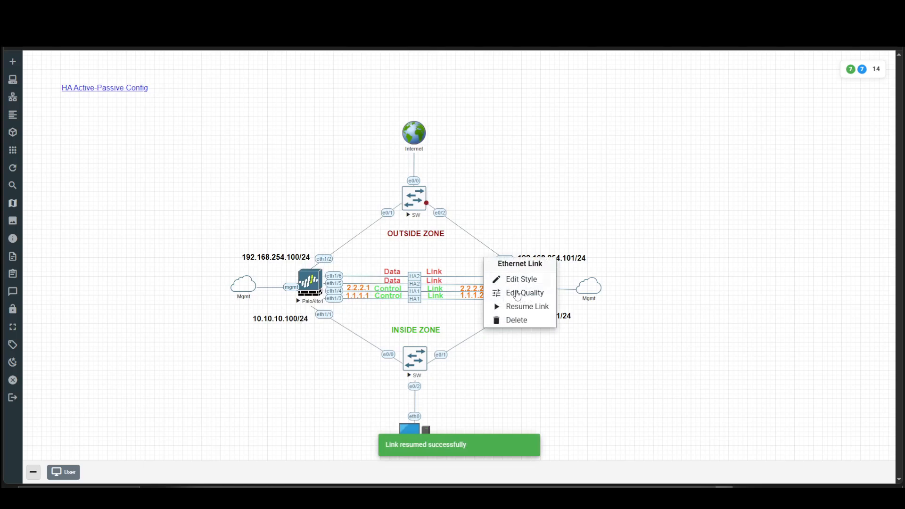
pyautogui.click(517, 313)
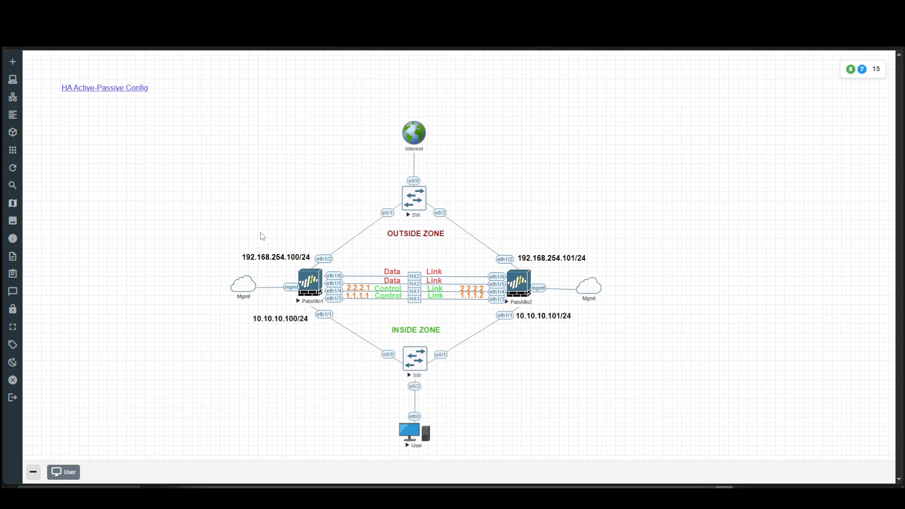
pyautogui.rightClick(336, 303)
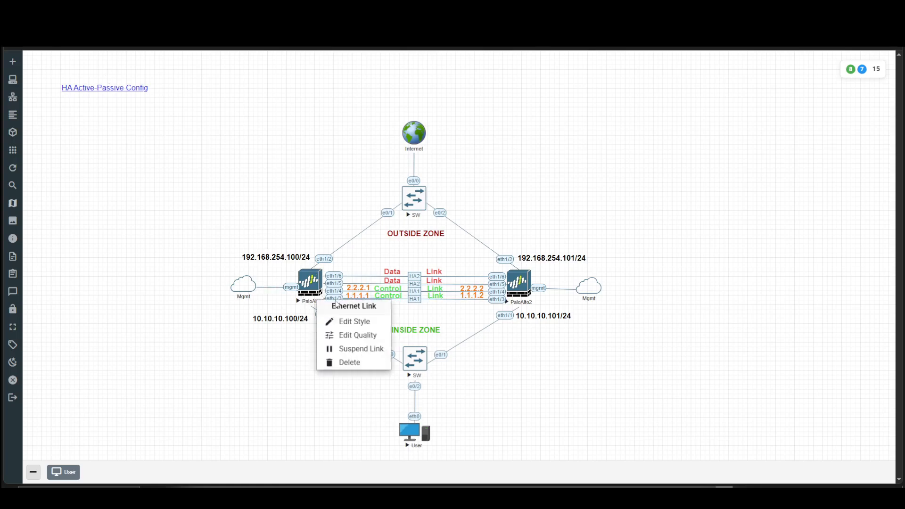
pyautogui.click(358, 353)
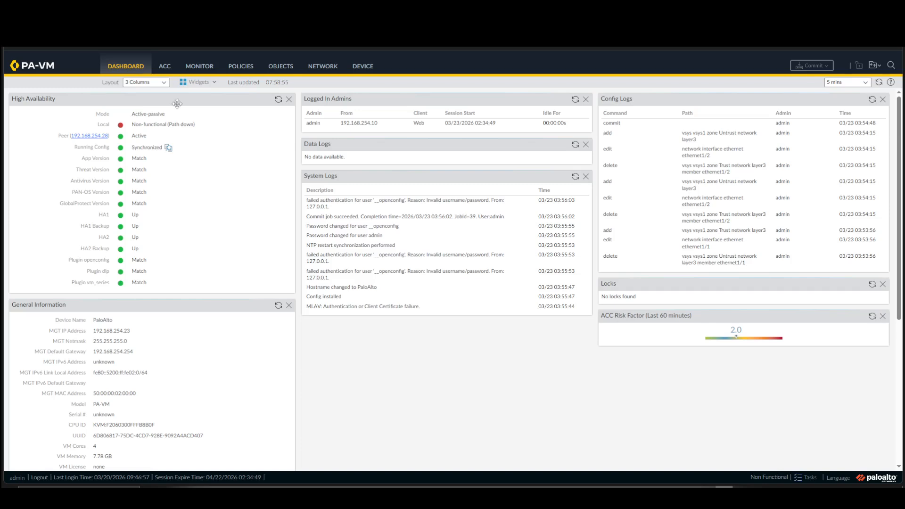
# - Refresh the High Availability widgets on both firewalls and check the HA1 link status and local states
pyautogui.click(278, 100)
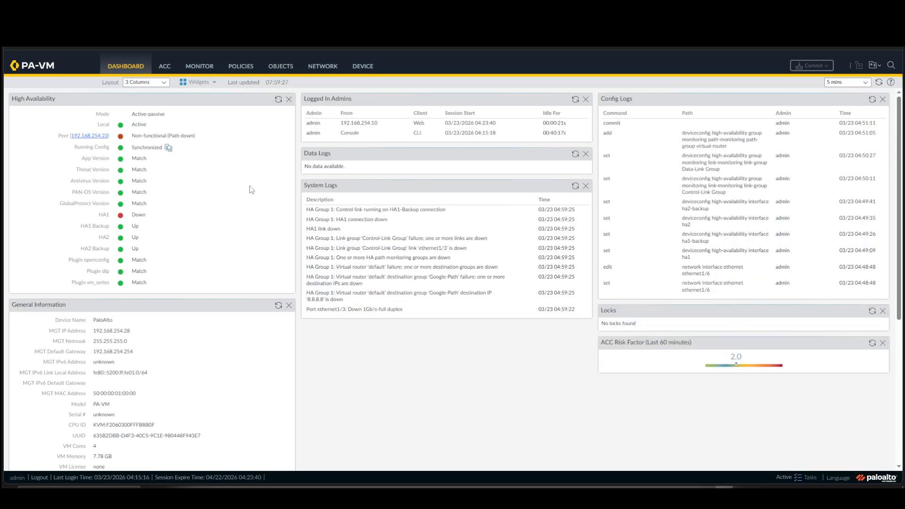
pyautogui.click(278, 100)
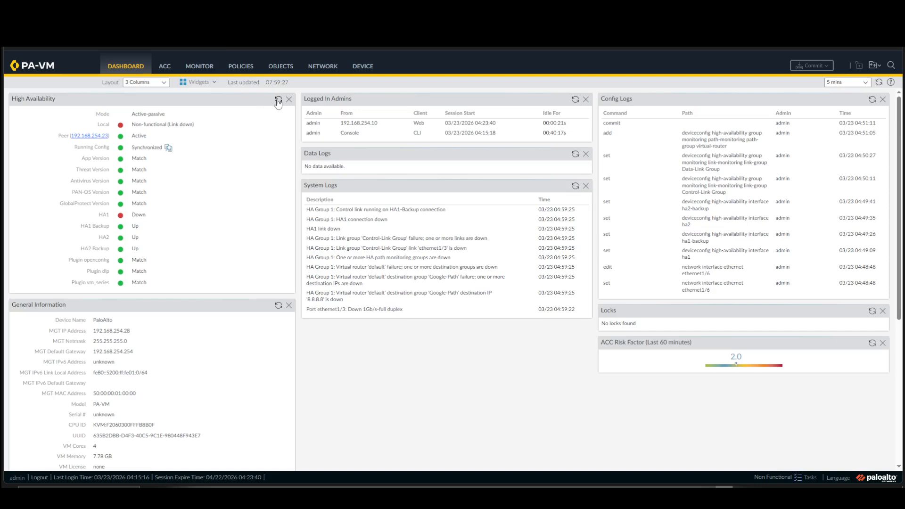
pyautogui.doubleClick(137, 215)
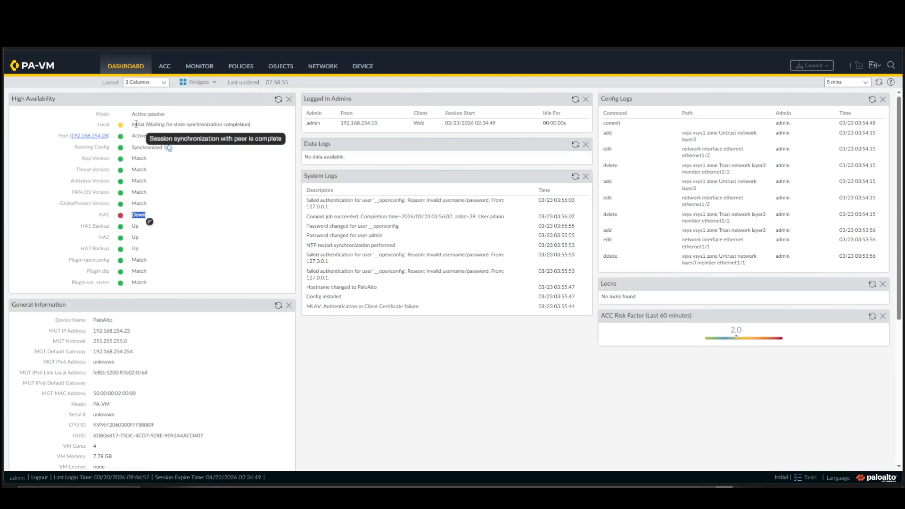
pyautogui.moveTo(133, 125); pyautogui.dragTo(254, 135)
pyautogui.click(254, 135)
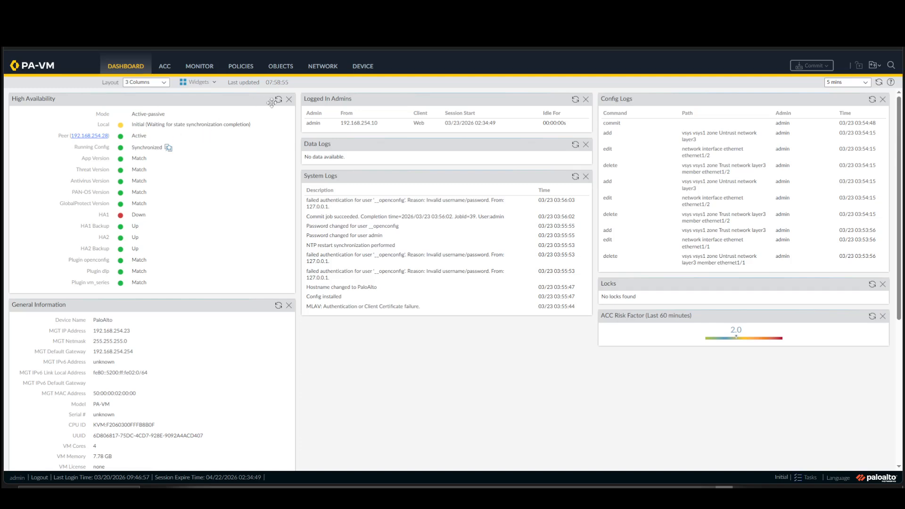
pyautogui.click(278, 100)
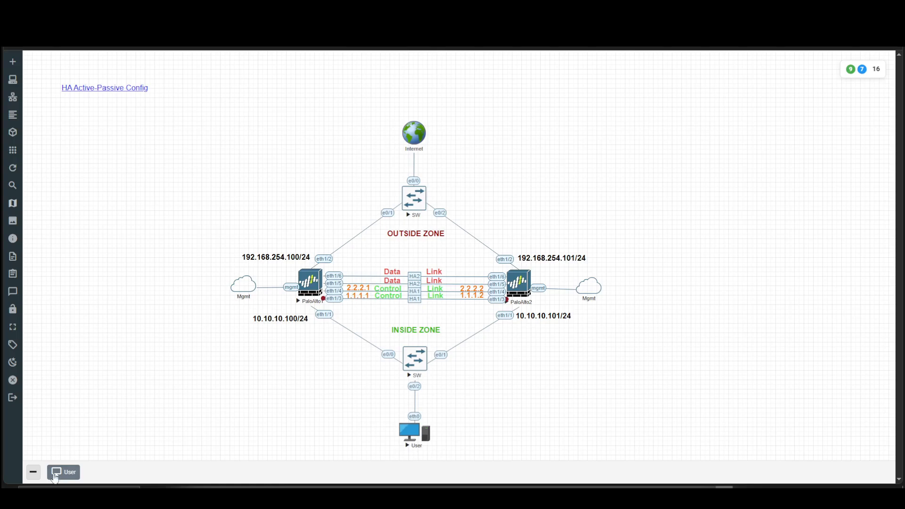
# - Check the running ping to 8.8.8.8 on the User machine, minimize it, and review the firewall's High Availability status
pyautogui.click(56, 473)
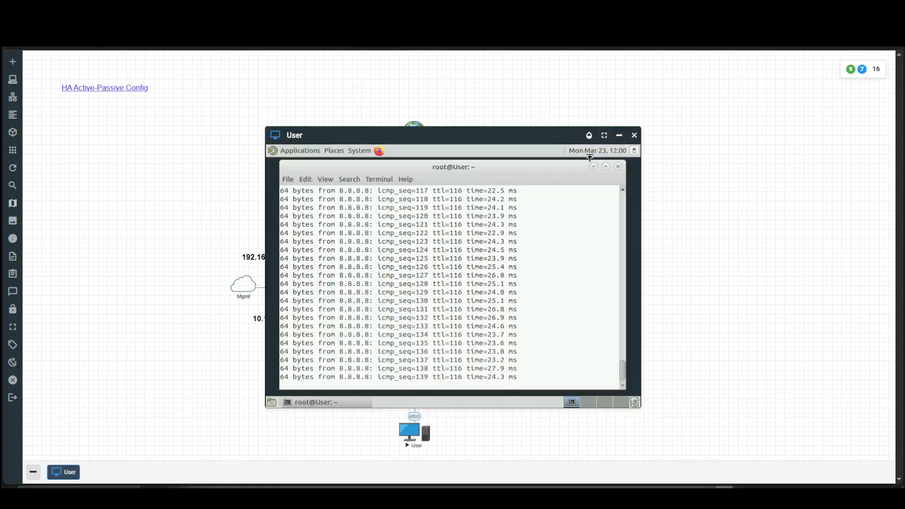
pyautogui.click(619, 135)
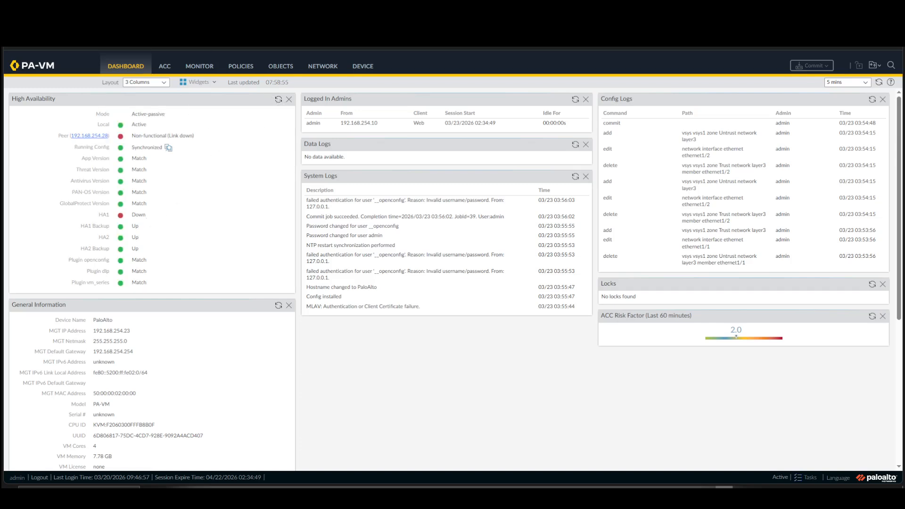
pyautogui.moveTo(125, 197)
pyautogui.moveTo(79, 63)
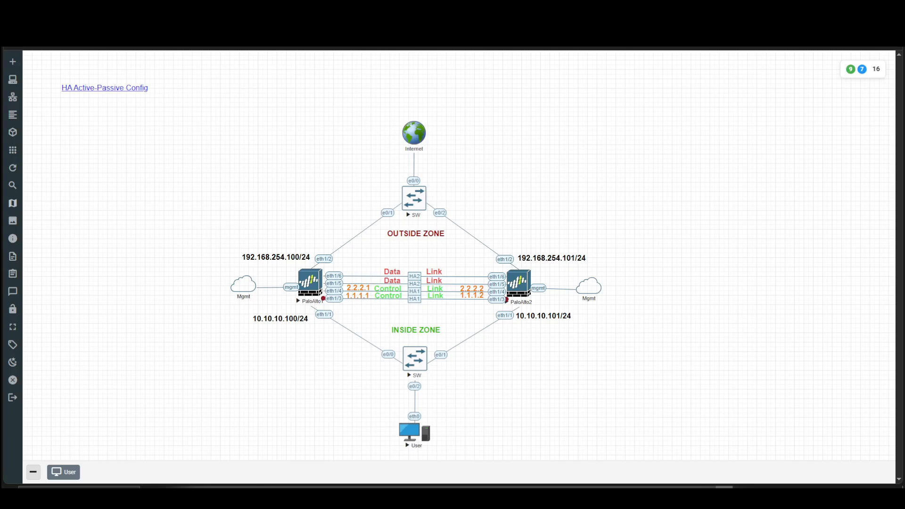
# - Resume the suspended eth1/3 HA1 link between the two firewalls in the topology and refresh the High Availability status
pyautogui.rightClick(340, 299)
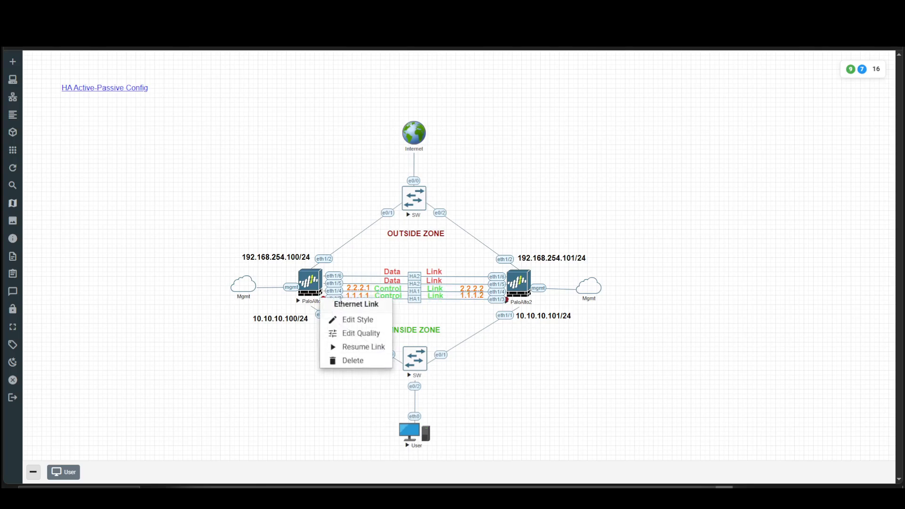
pyautogui.click(363, 348)
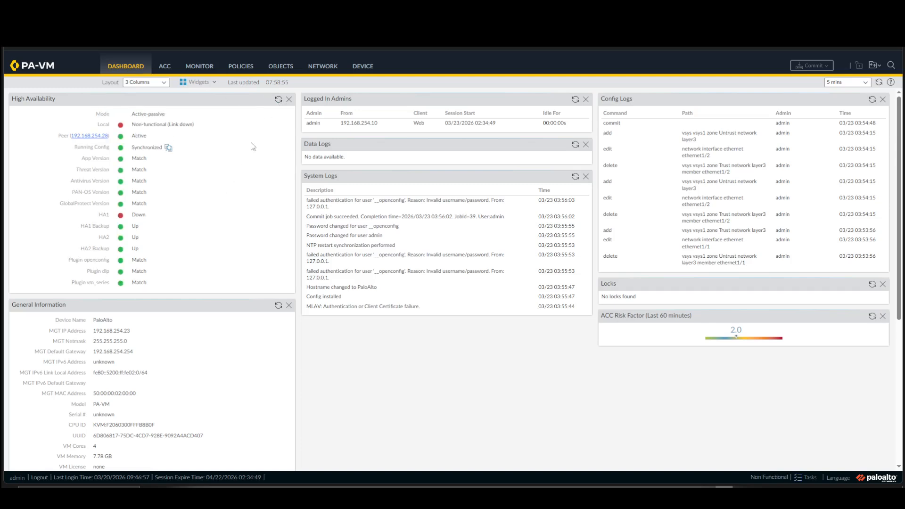
pyautogui.click(248, 26)
pyautogui.click(279, 101)
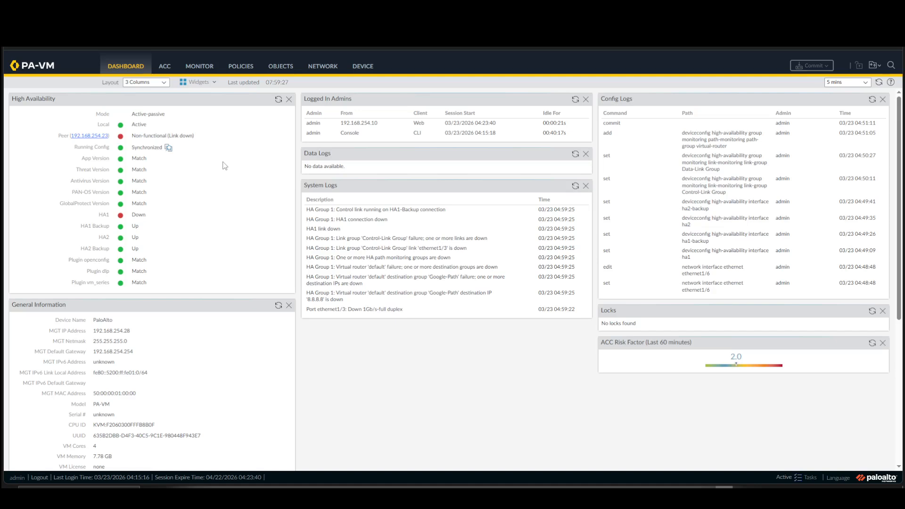
# - Check the HA1 link, local and peer states on both firewall dashboards with refreshed High Availability widgets, and review the topology links
pyautogui.click(277, 100)
pyautogui.doubleClick(135, 215)
pyautogui.click(278, 99)
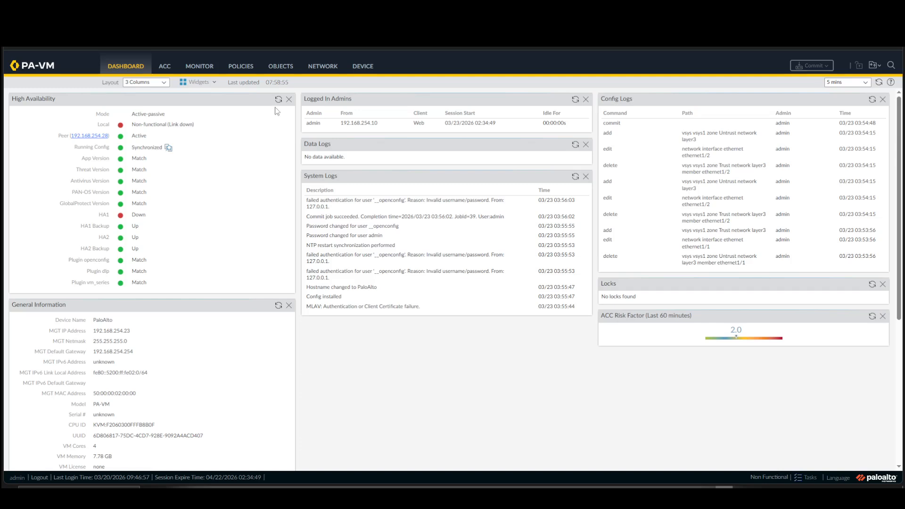
pyautogui.click(278, 99)
pyautogui.click(279, 99)
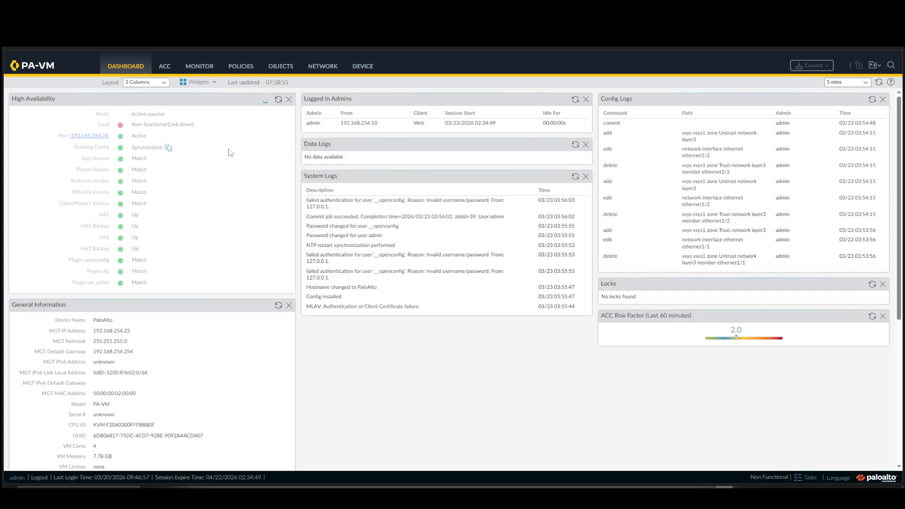
pyautogui.click(128, 10)
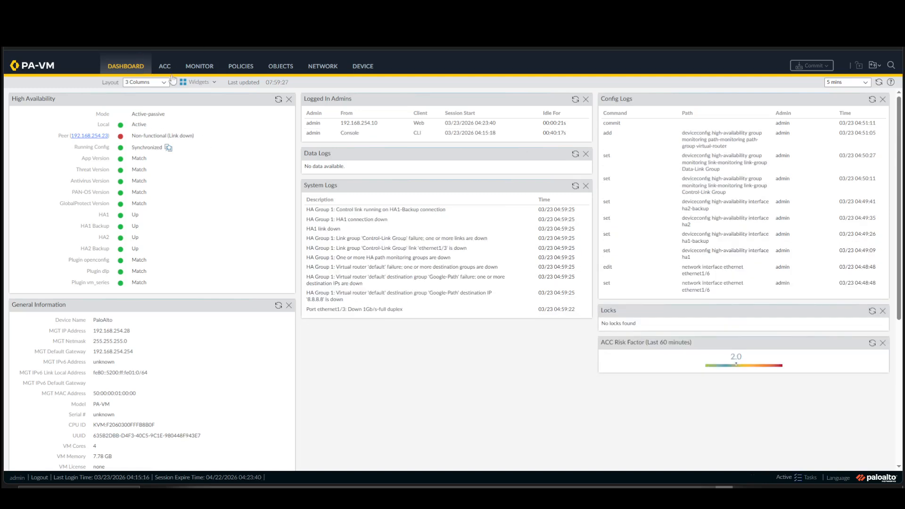
pyautogui.click(278, 100)
pyautogui.click(52, 10)
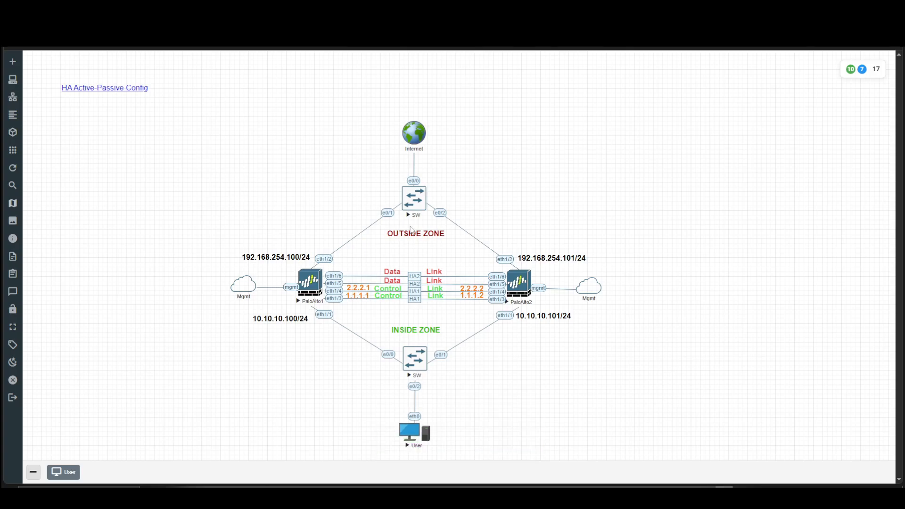
pyautogui.click(165, 10)
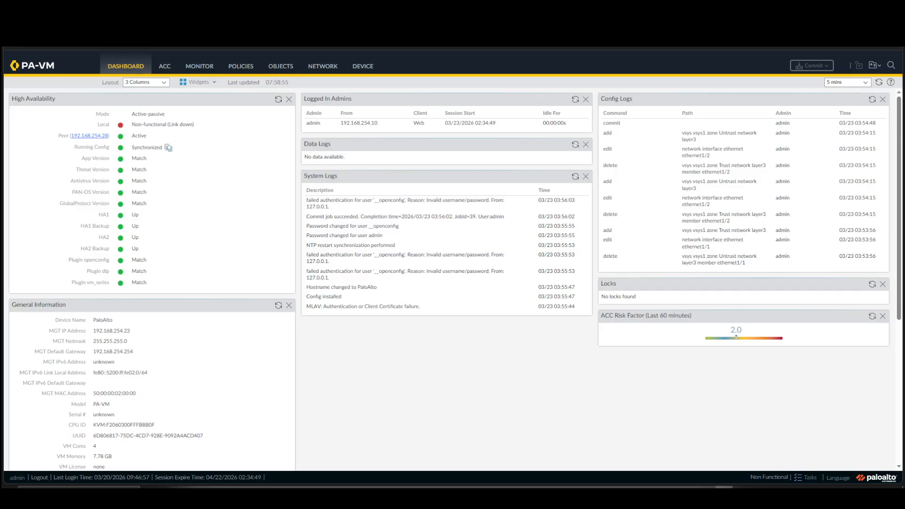
pyautogui.click(52, 10)
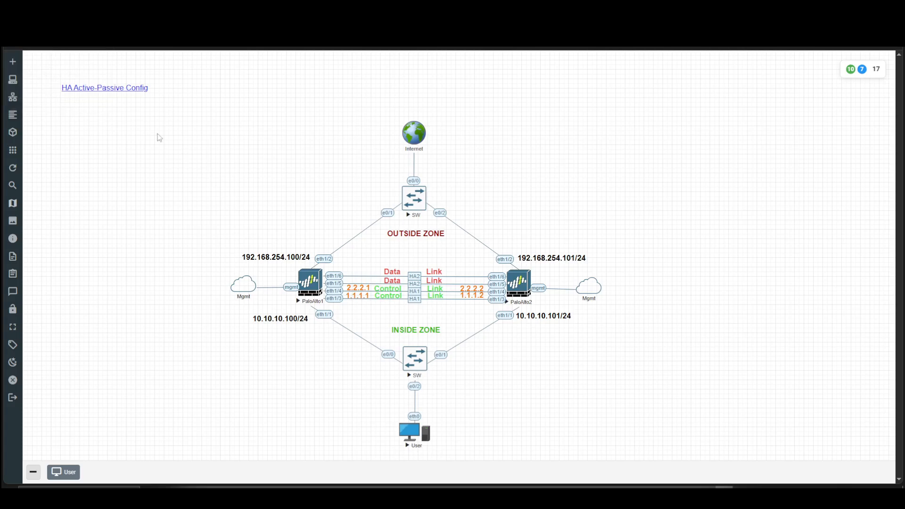
# - Restart the ping to 8.8.8.8 in a cleared terminal on the User machine and refresh the 192.168.254.28 firewall's High Availability status
pyautogui.click(63, 472)
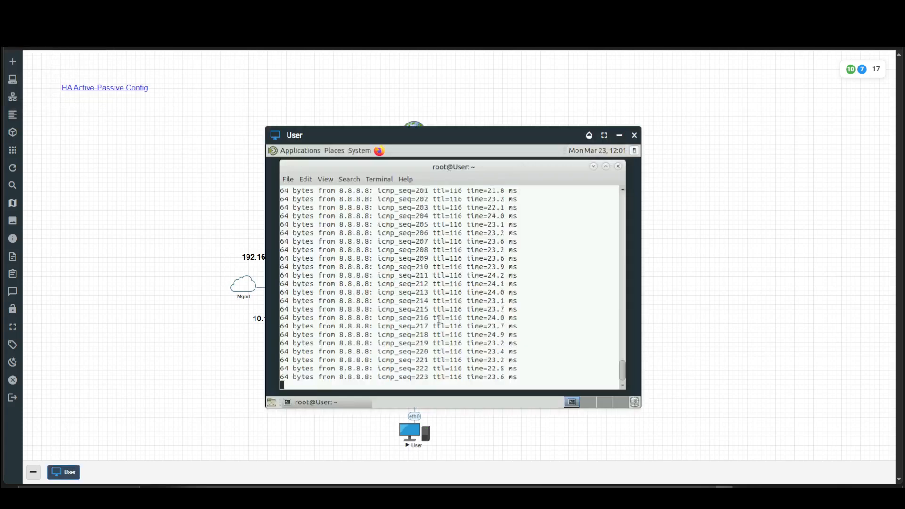
pyautogui.hotkey('ctrl', 'c')
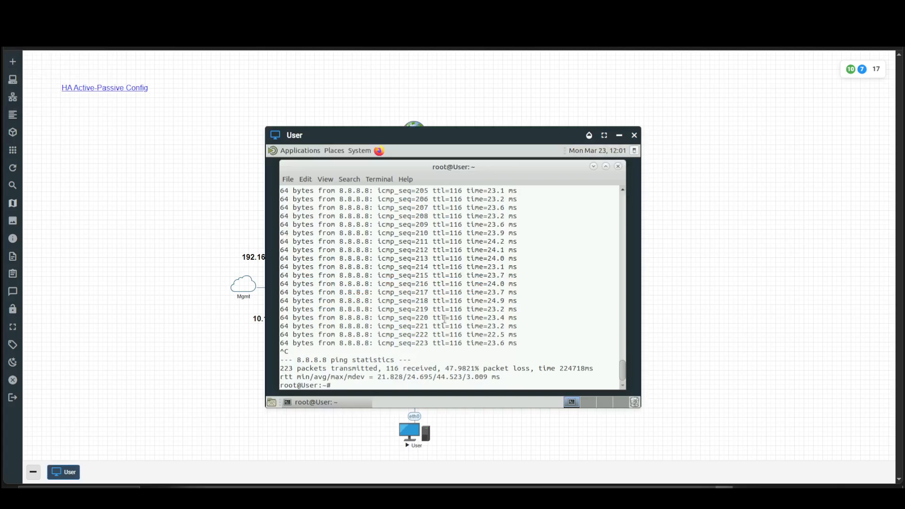
pyautogui.hotkey('ctrl', 'l')
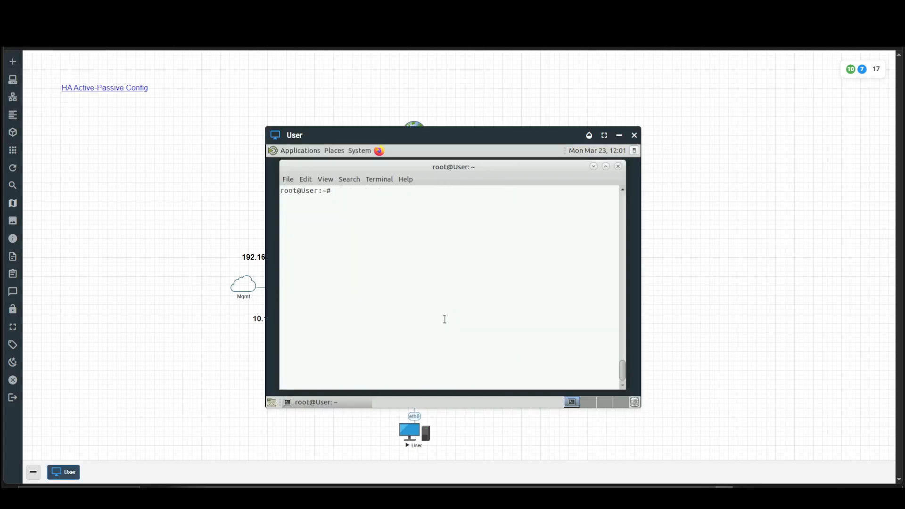
pyautogui.press('Up')
pyautogui.press('Return')
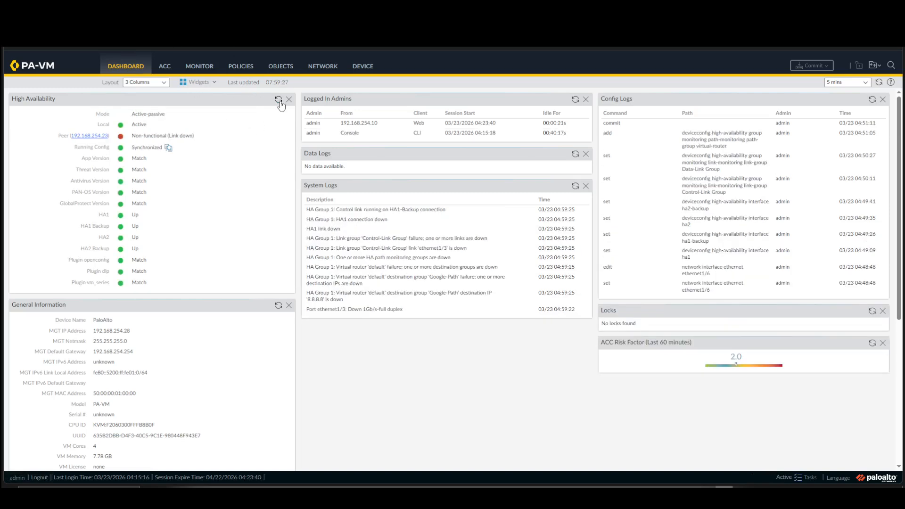
pyautogui.click(278, 100)
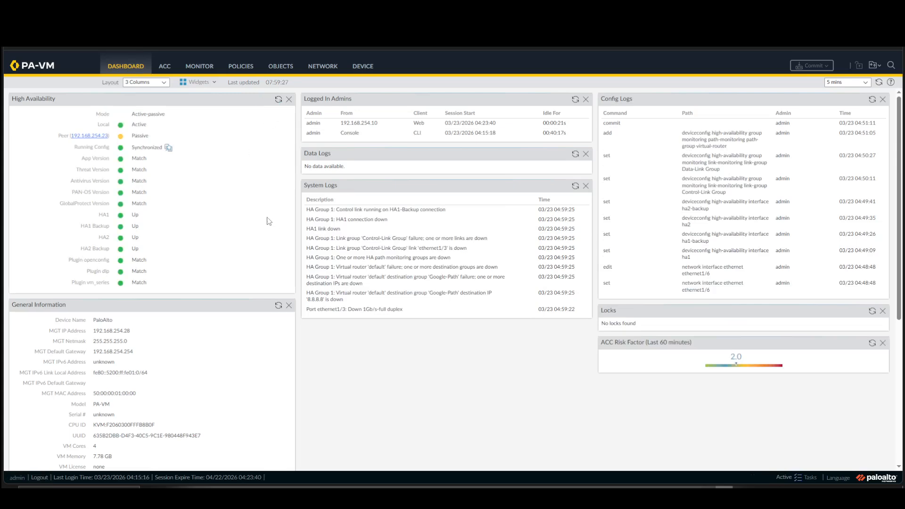